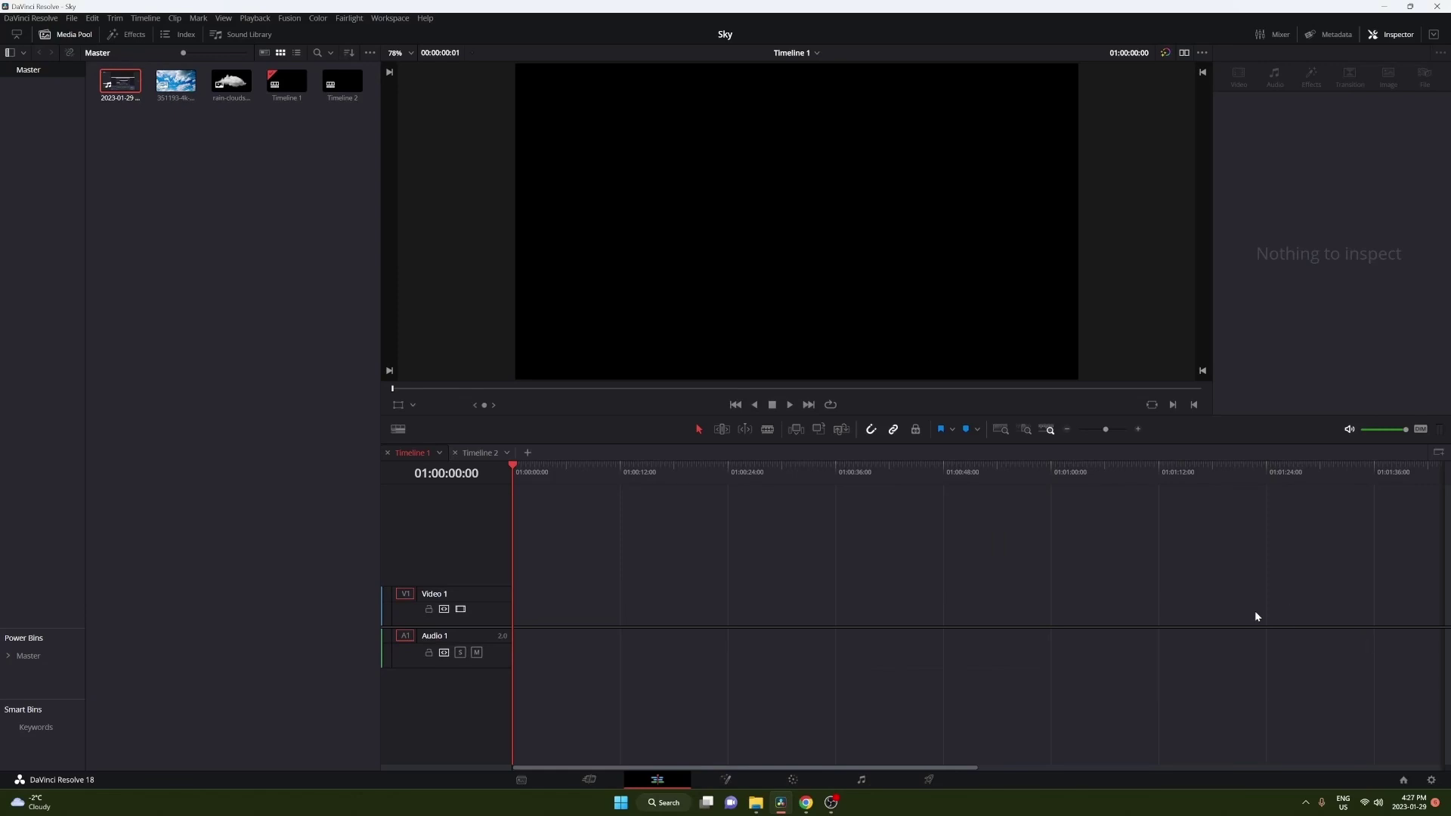
Step: Place the sky wallpaper clip on Video 1 and open it on the Fusion page
{"action": "left_click_drag", "start_coordinate": [175, 81], "coordinate": [523, 631]}
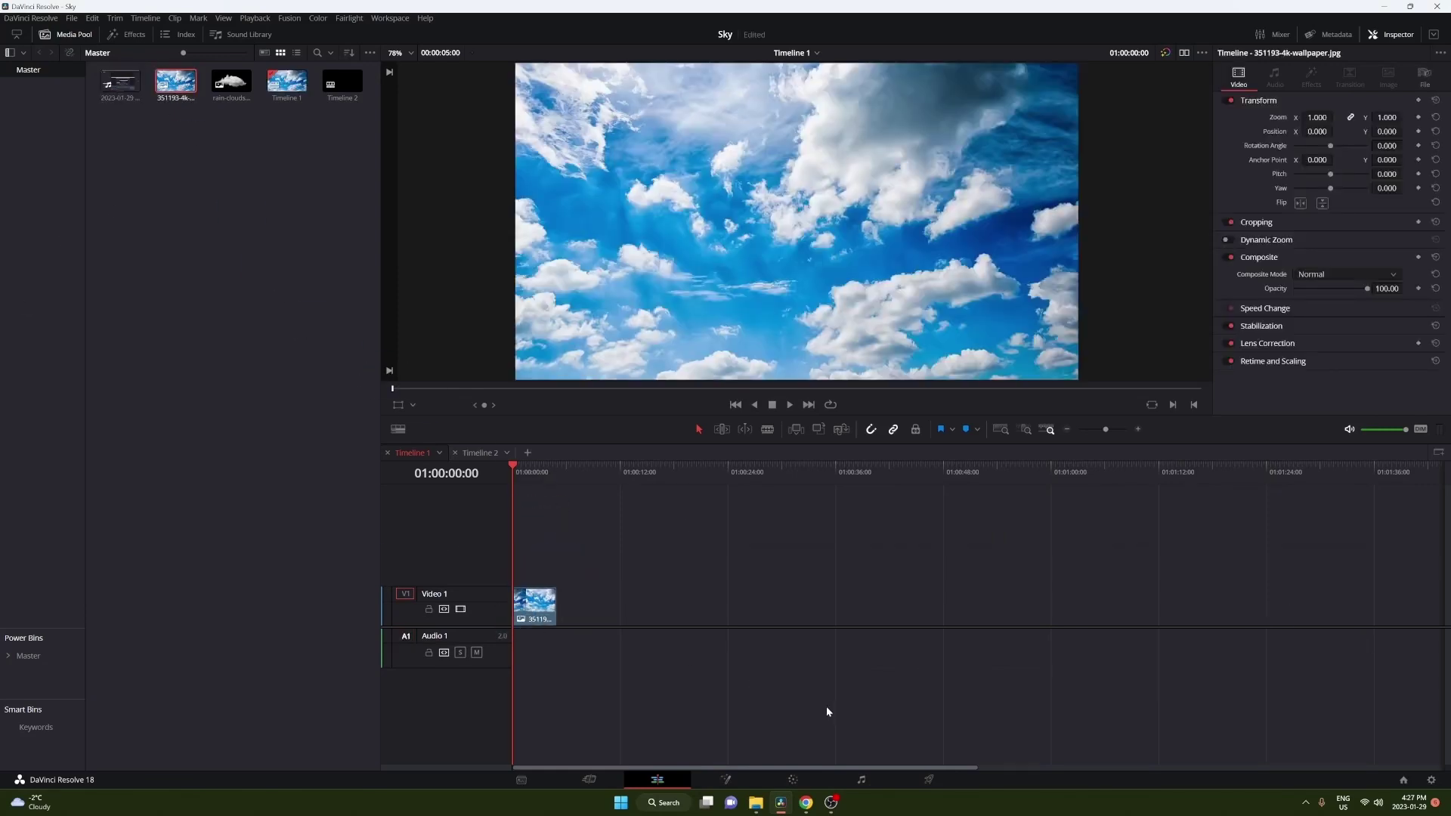
{"action": "left_click", "coordinate": [721, 782]}
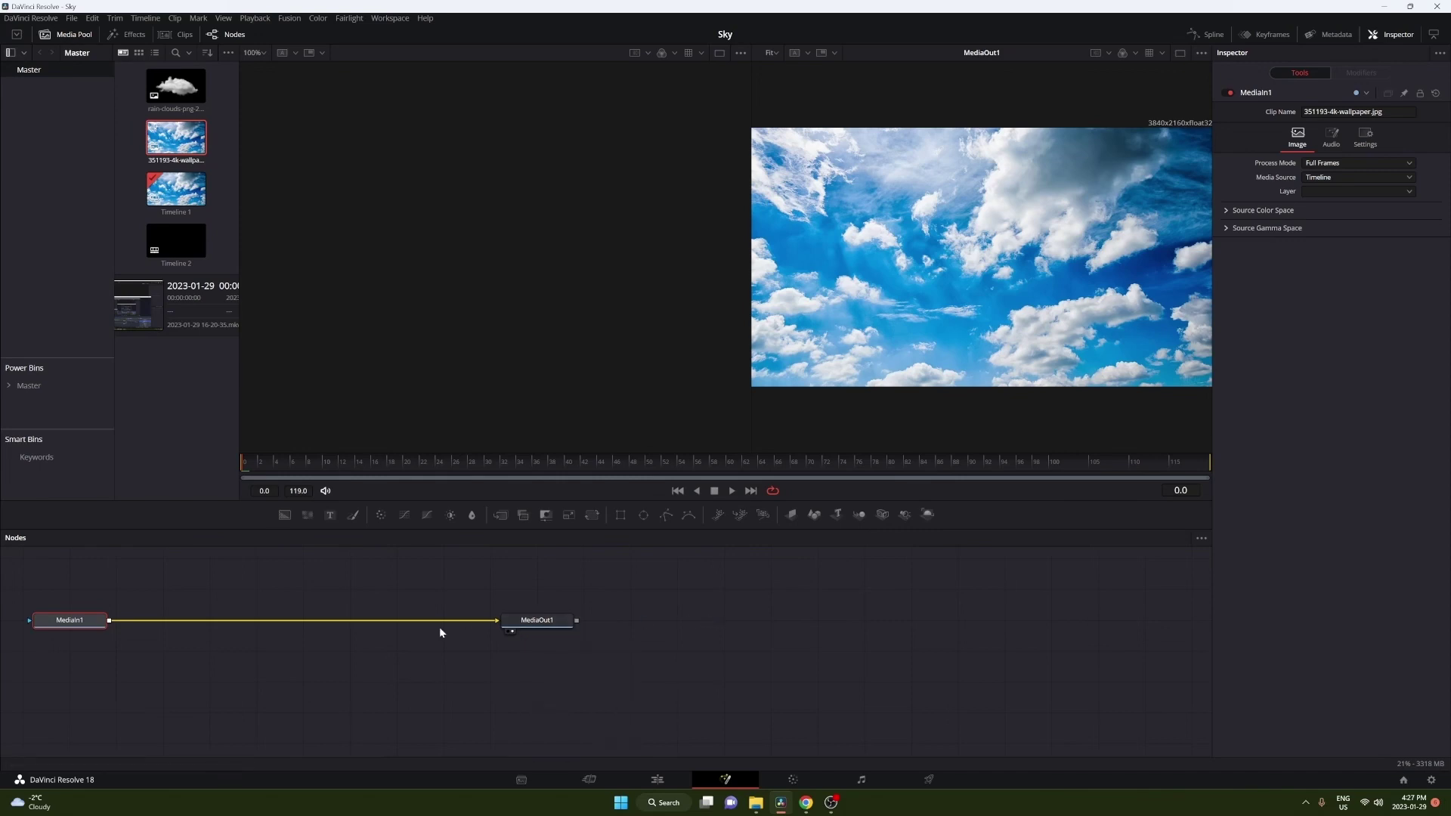
Step: Disconnect MediaIn1 and wire Camera3D, ImagePlane3D and Renderer3D nodes into MediaOut1
{"action": "left_click_drag", "start_coordinate": [467, 621], "coordinate": [375, 586]}
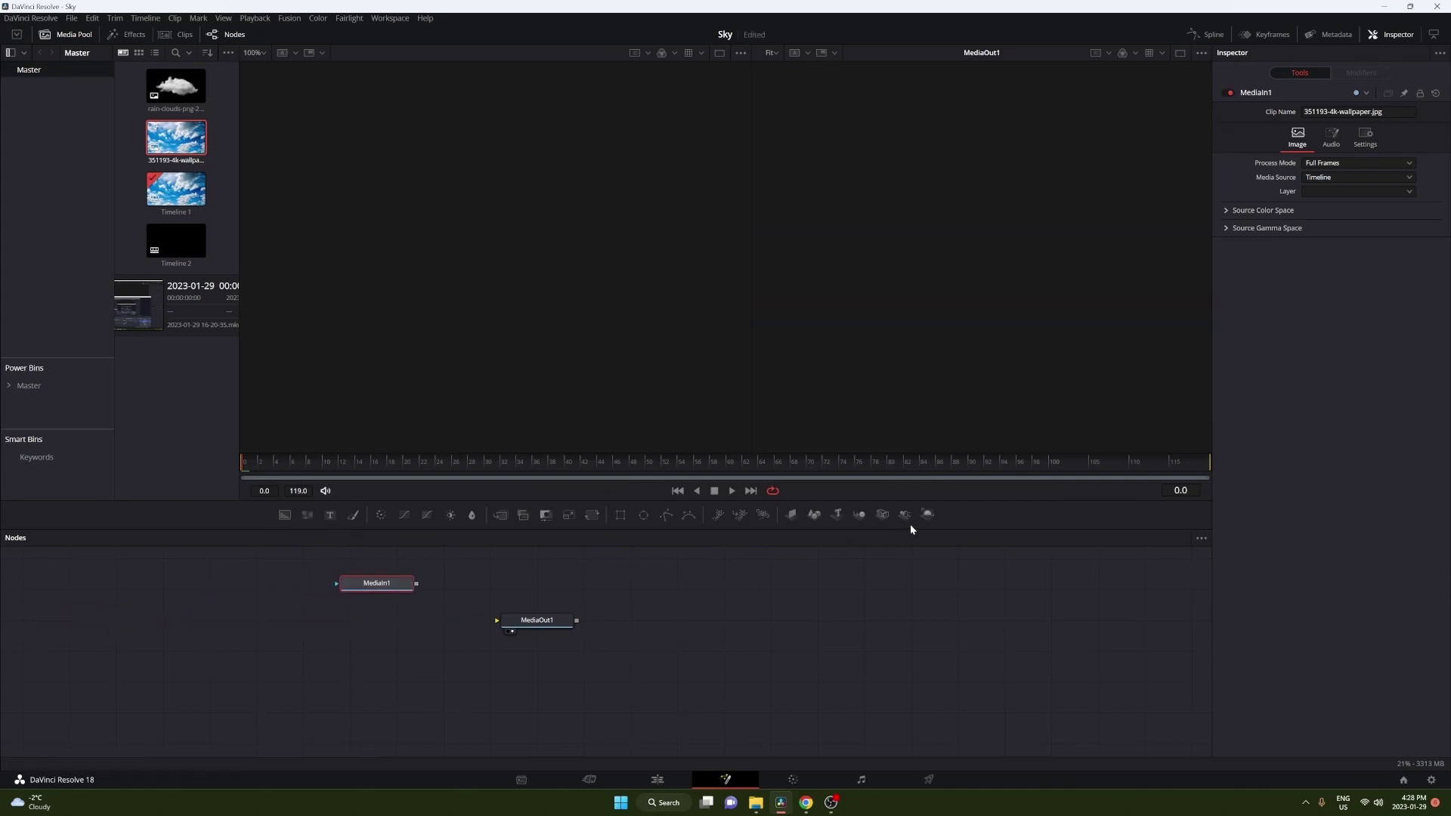
{"action": "left_click_drag", "start_coordinate": [929, 519], "coordinate": [498, 627]}
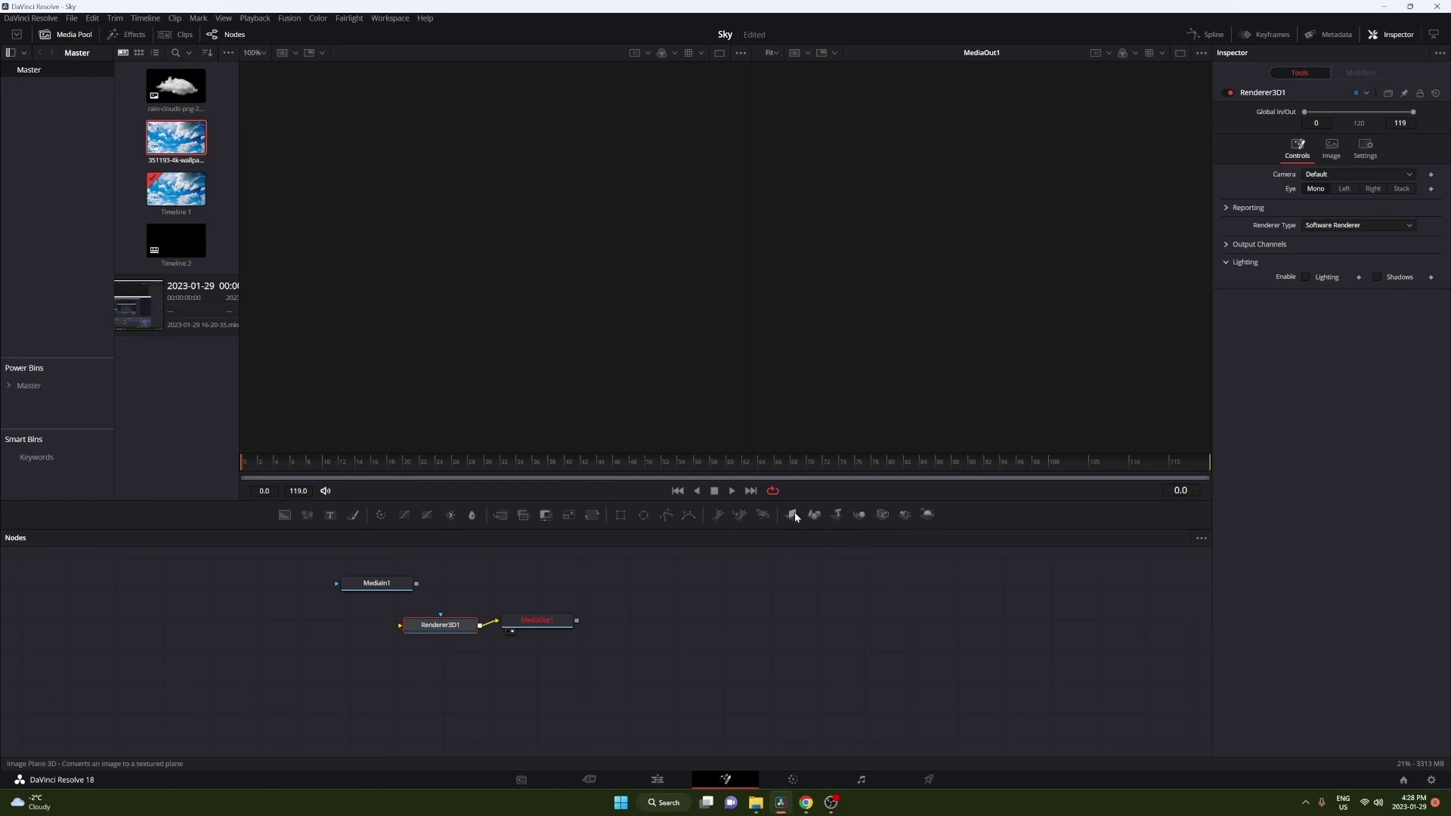
{"action": "left_click_drag", "start_coordinate": [795, 511], "coordinate": [342, 628]}
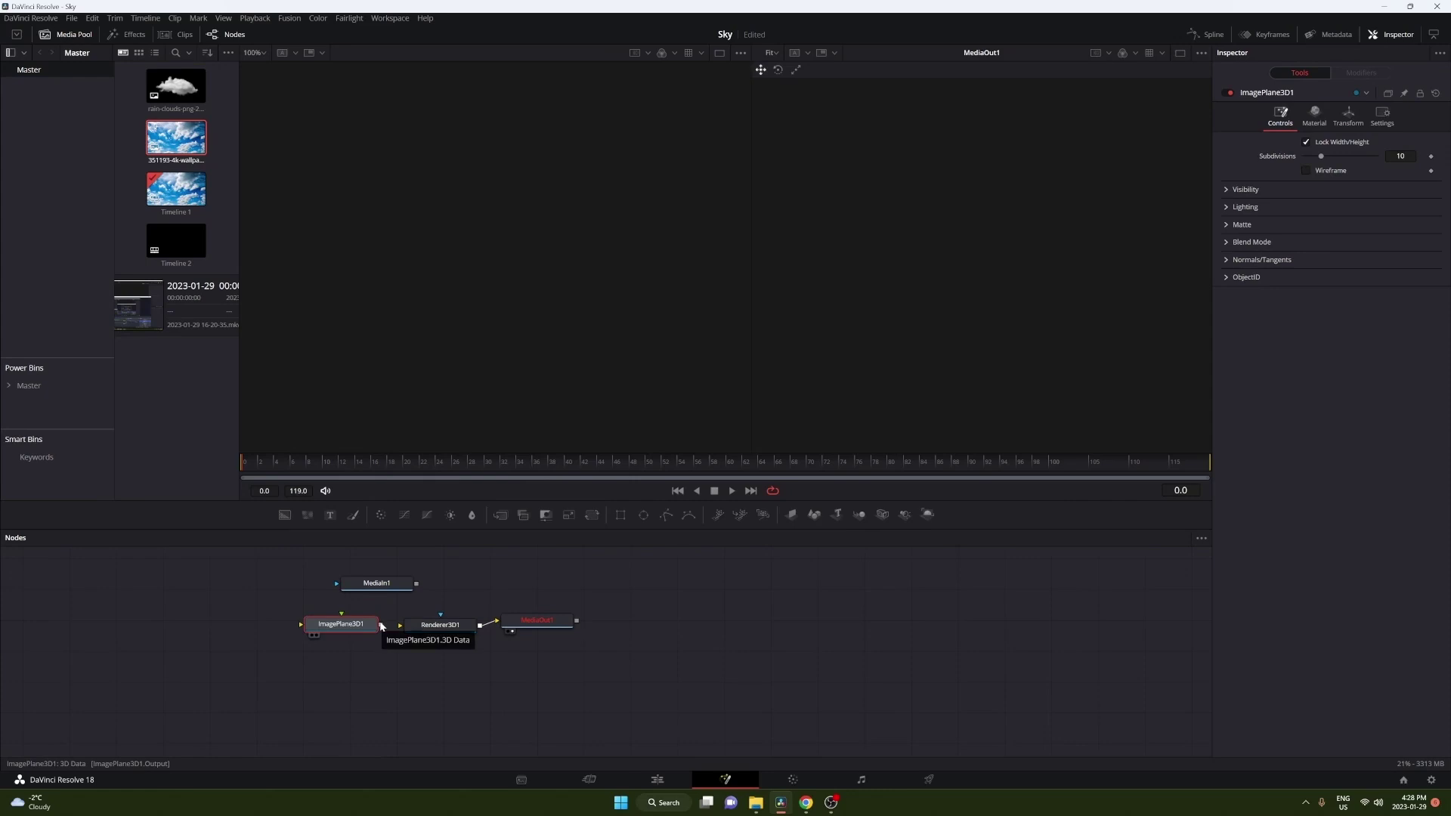
{"action": "left_click_drag", "start_coordinate": [382, 630], "coordinate": [342, 621]}
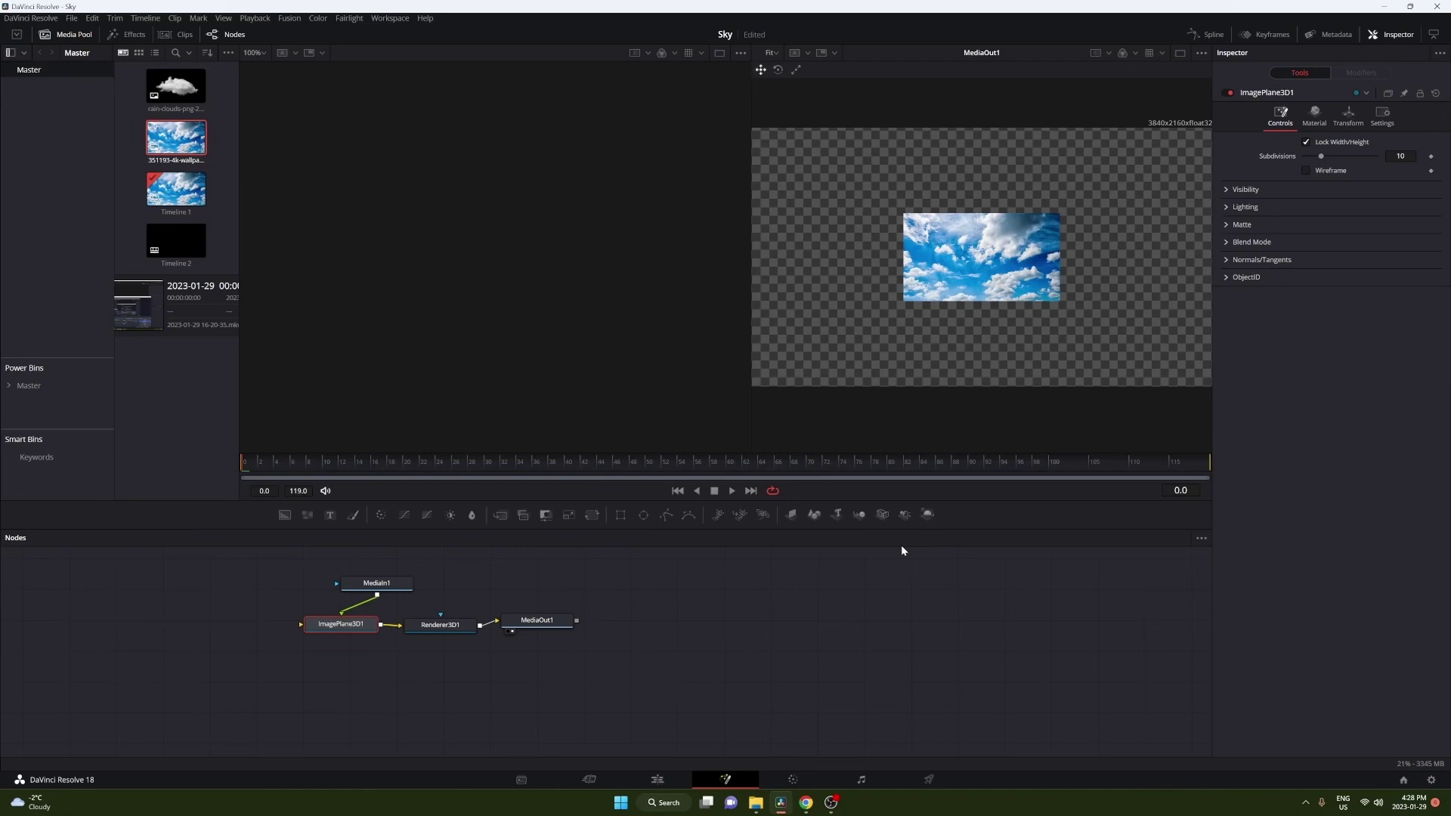
{"action": "left_click_drag", "start_coordinate": [885, 519], "coordinate": [301, 627]}
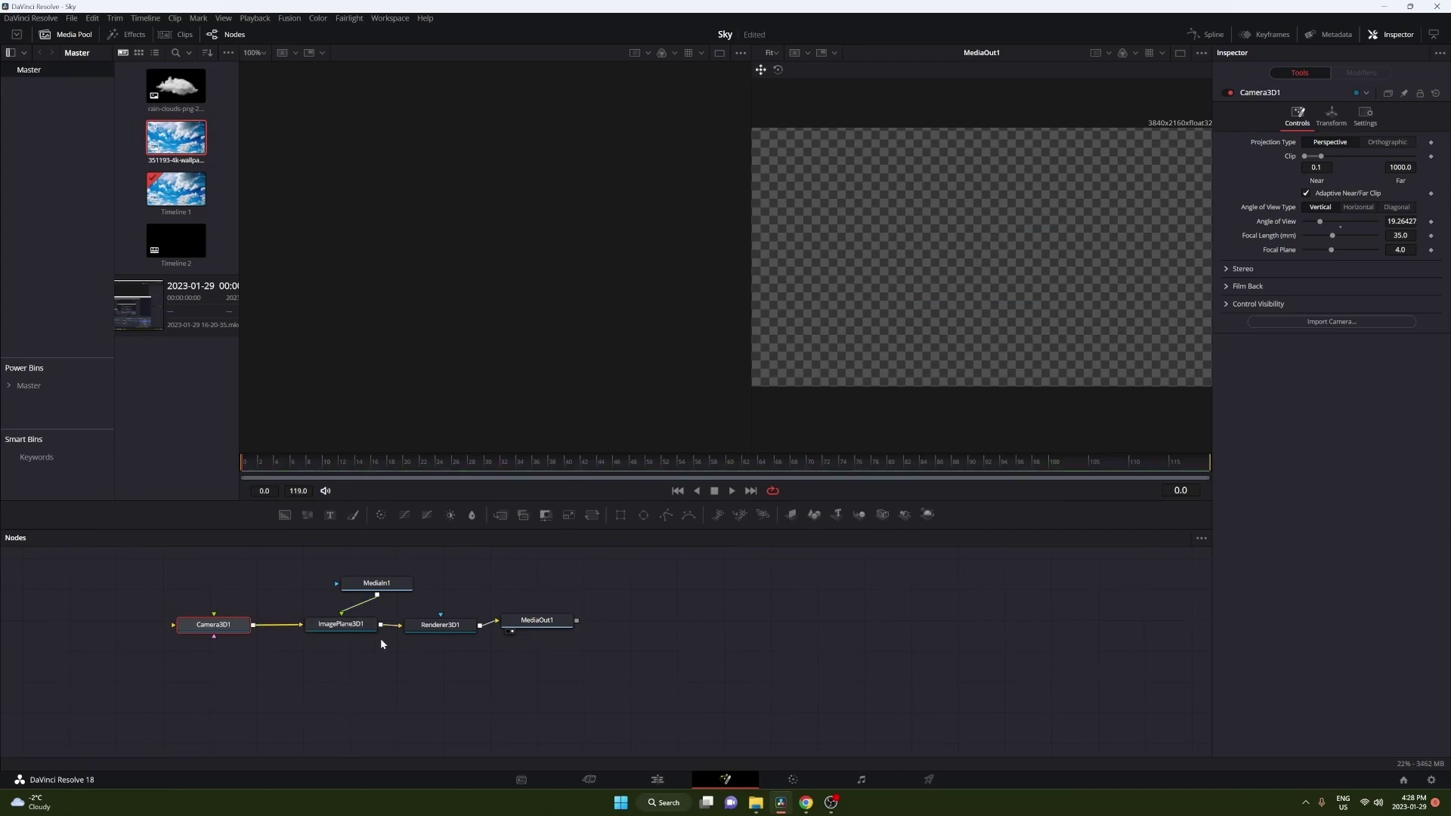
Step: View ImagePlane3D1's scene in the left viewer and pull the camera back to frame the sky
{"action": "left_click", "coordinate": [312, 635]}
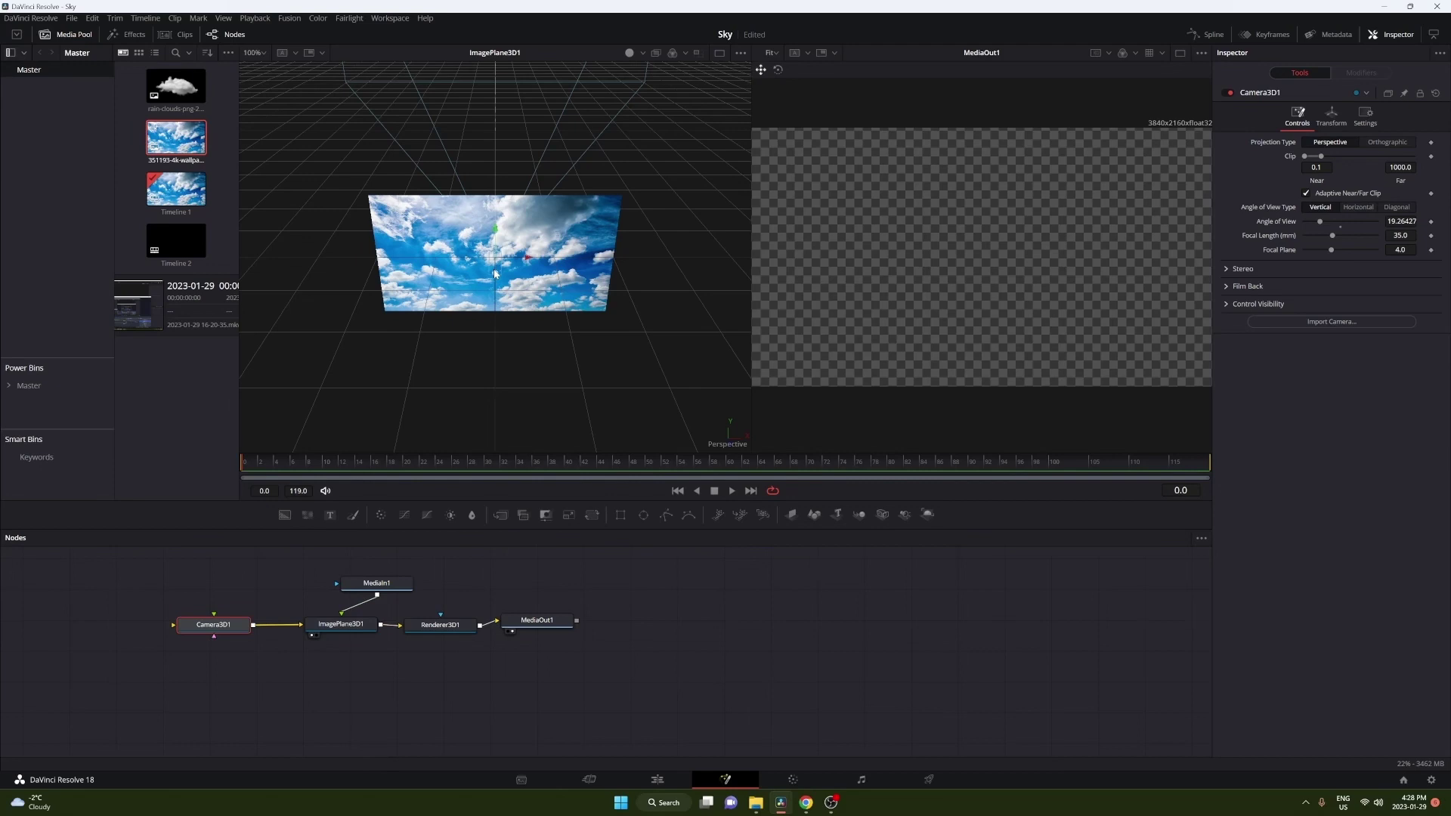
{"action": "left_click_drag", "start_coordinate": [495, 273], "coordinate": [496, 588]}
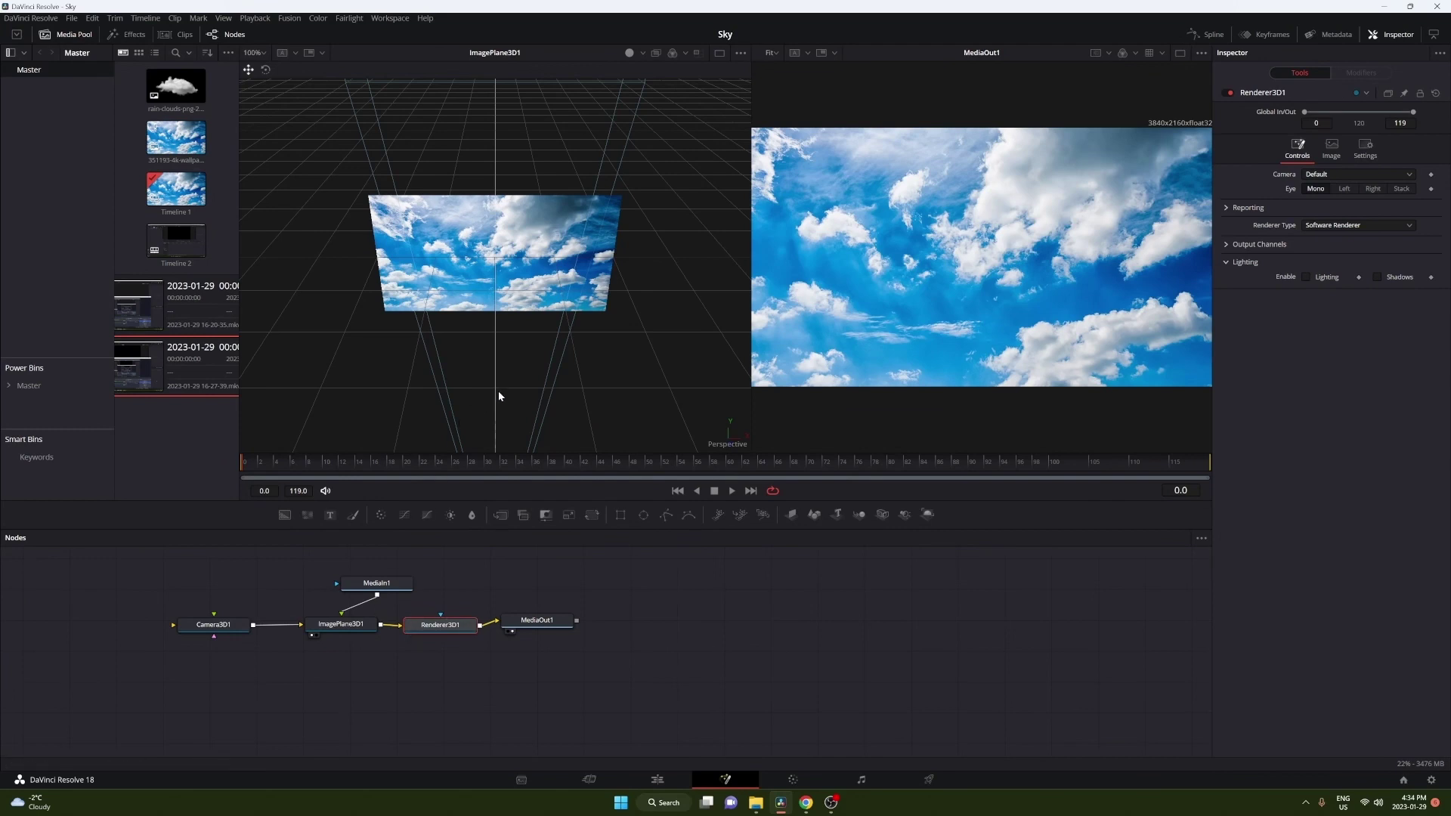
{"action": "scroll", "coordinate": [518, 337], "scroll_direction": "down", "scroll_amount": 2}
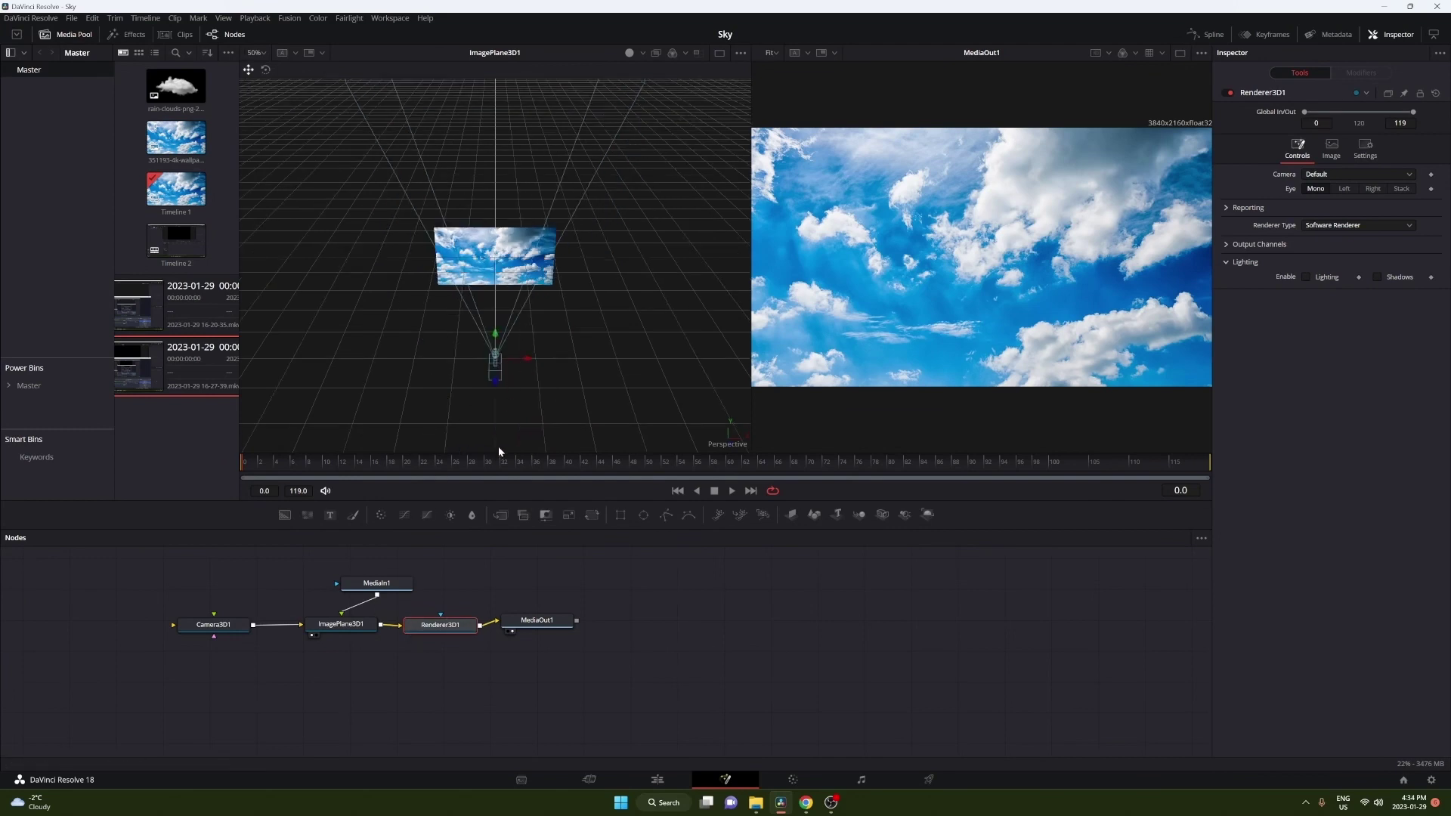
Step: Insert Merge3D1 between Camera3D1 and ImagePlane3D1 and connect a new Text3D1 node to it
{"action": "left_click_drag", "start_coordinate": [235, 626], "coordinate": [81, 632]}
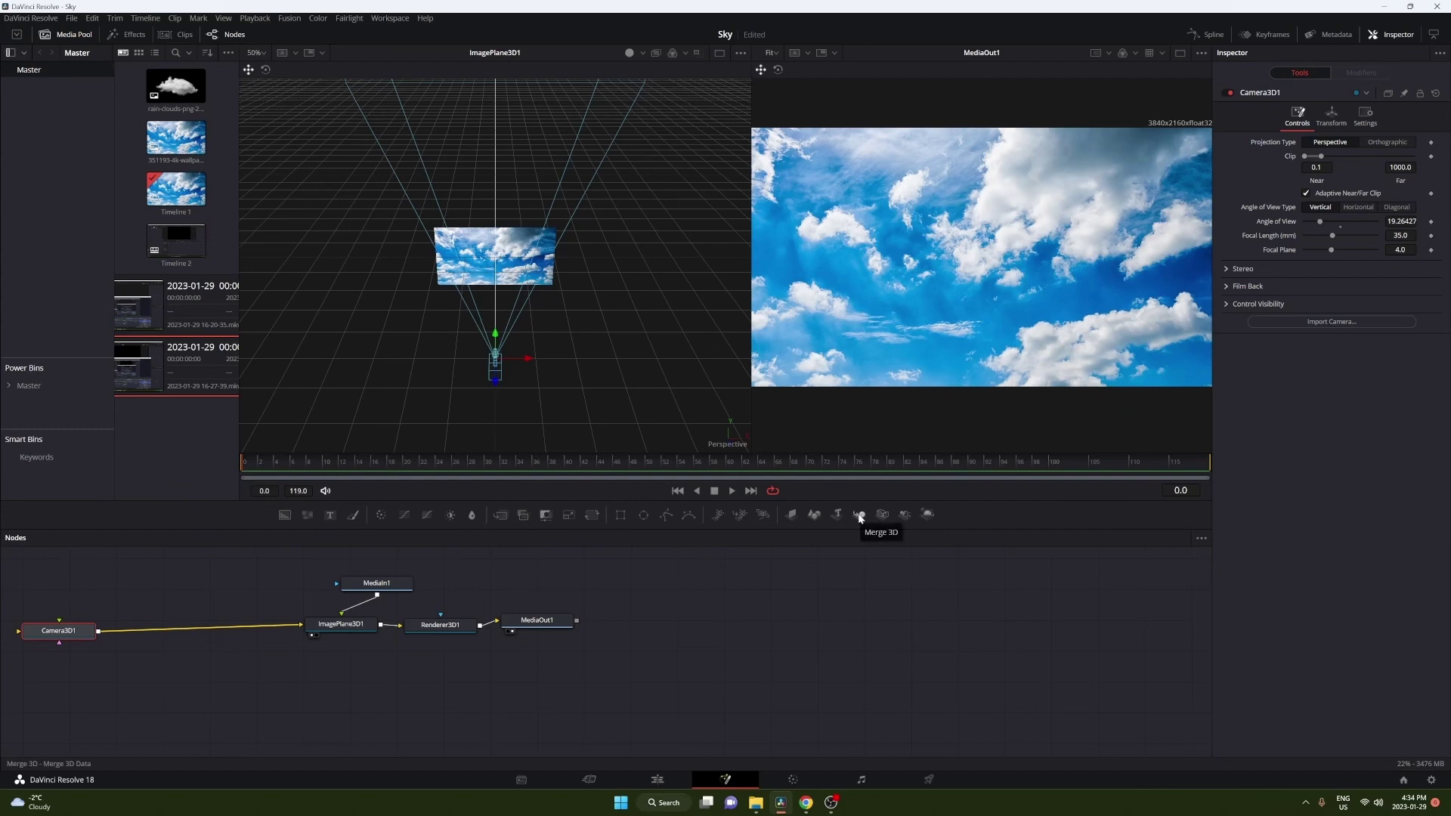
{"action": "left_click_drag", "start_coordinate": [860, 517], "coordinate": [242, 628]}
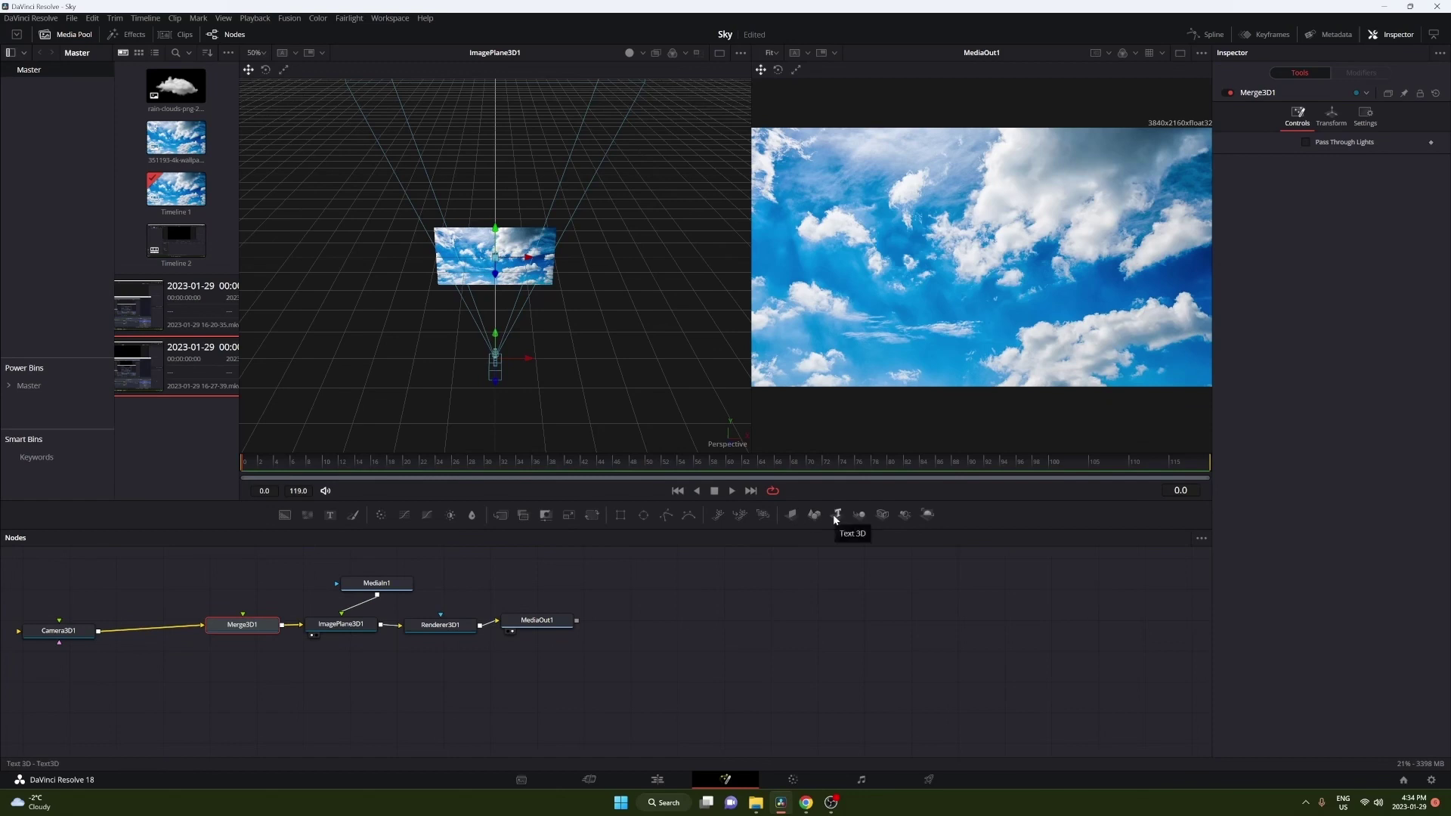
{"action": "left_click_drag", "start_coordinate": [834, 515], "coordinate": [242, 624]}
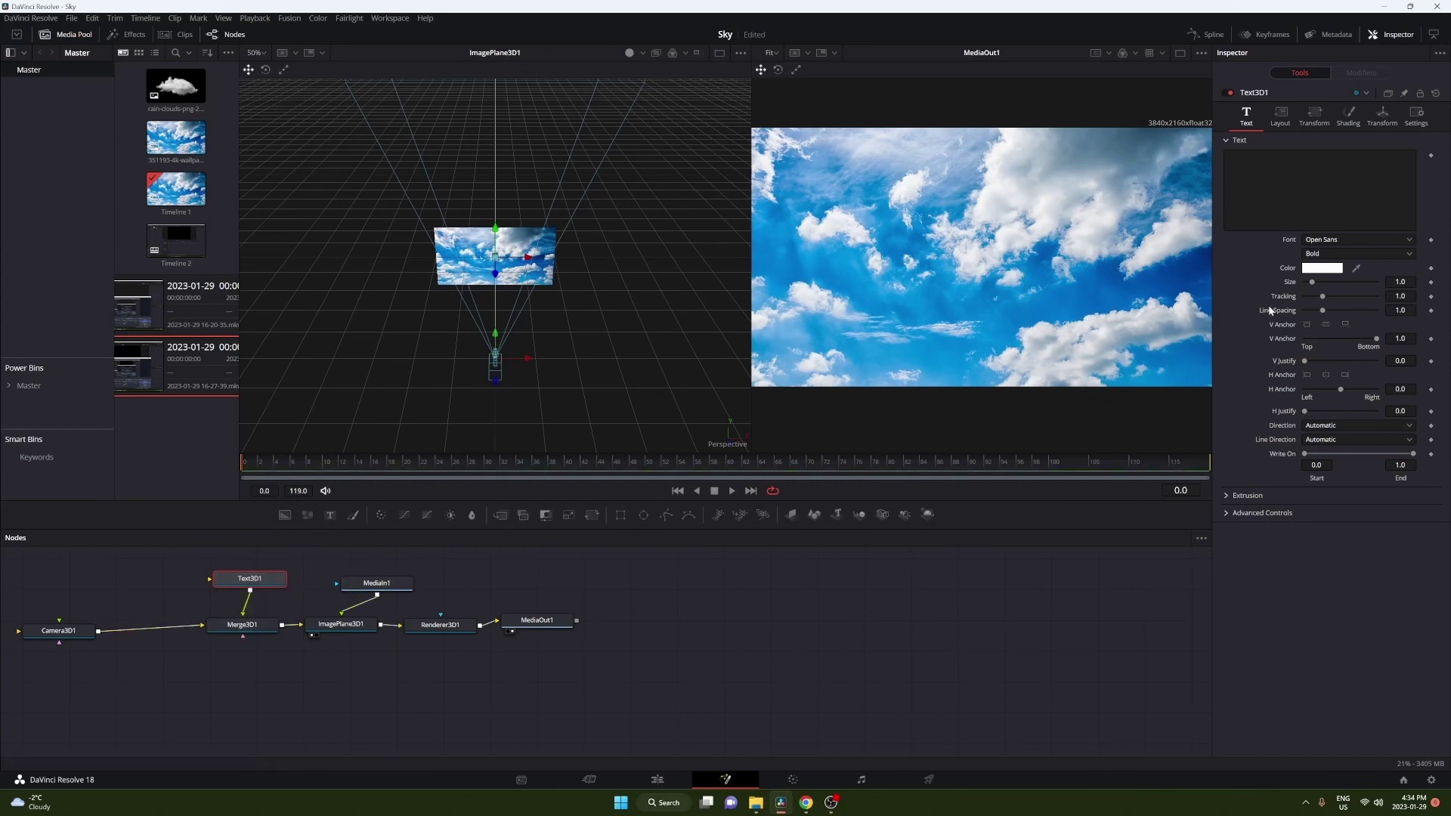
Step: Enter 'DaVinci Pro' as the 3D text and set its size to 0.14
{"action": "left_click", "coordinate": [1284, 189]}
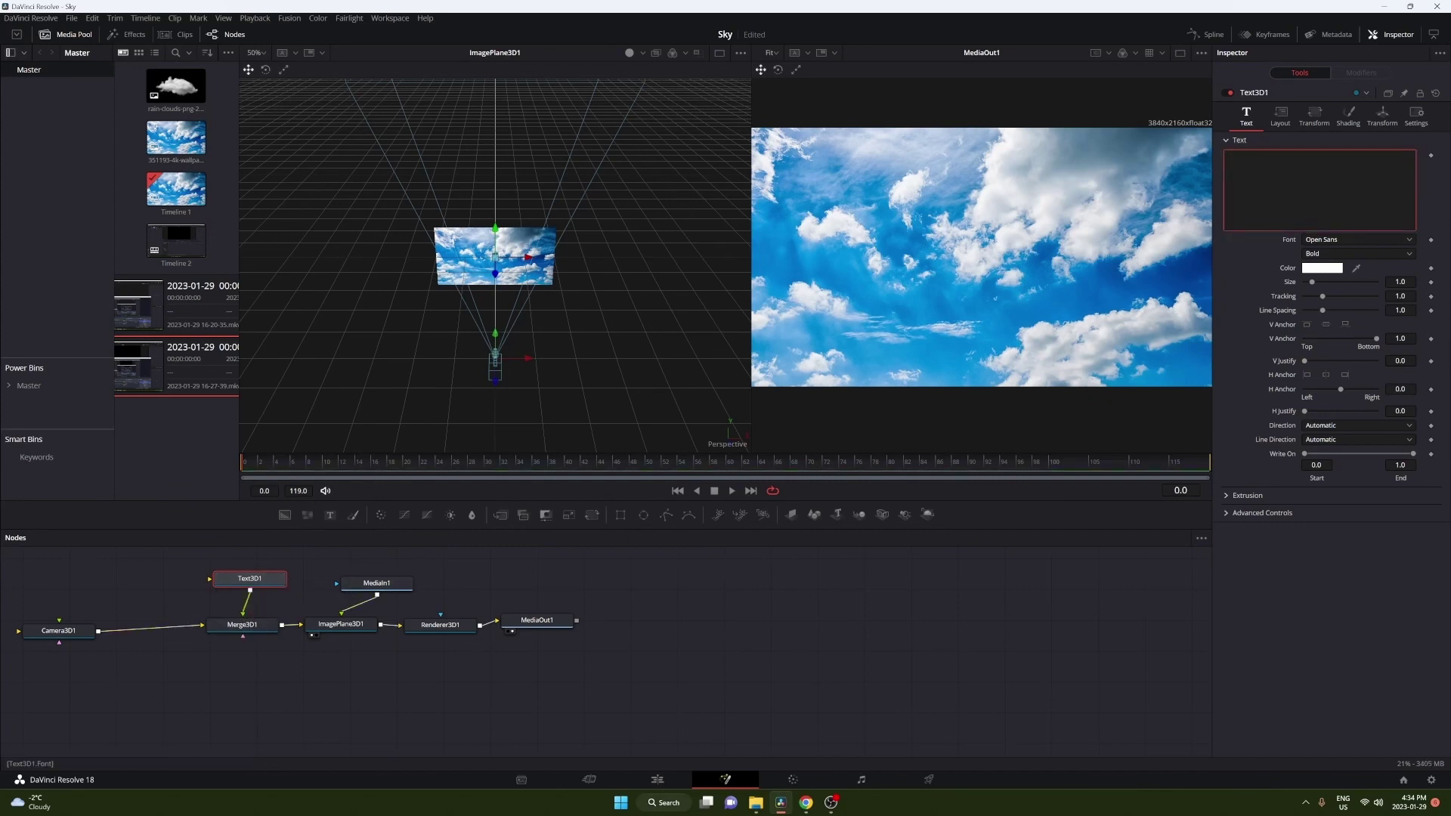
{"action": "type", "text": "Da"}
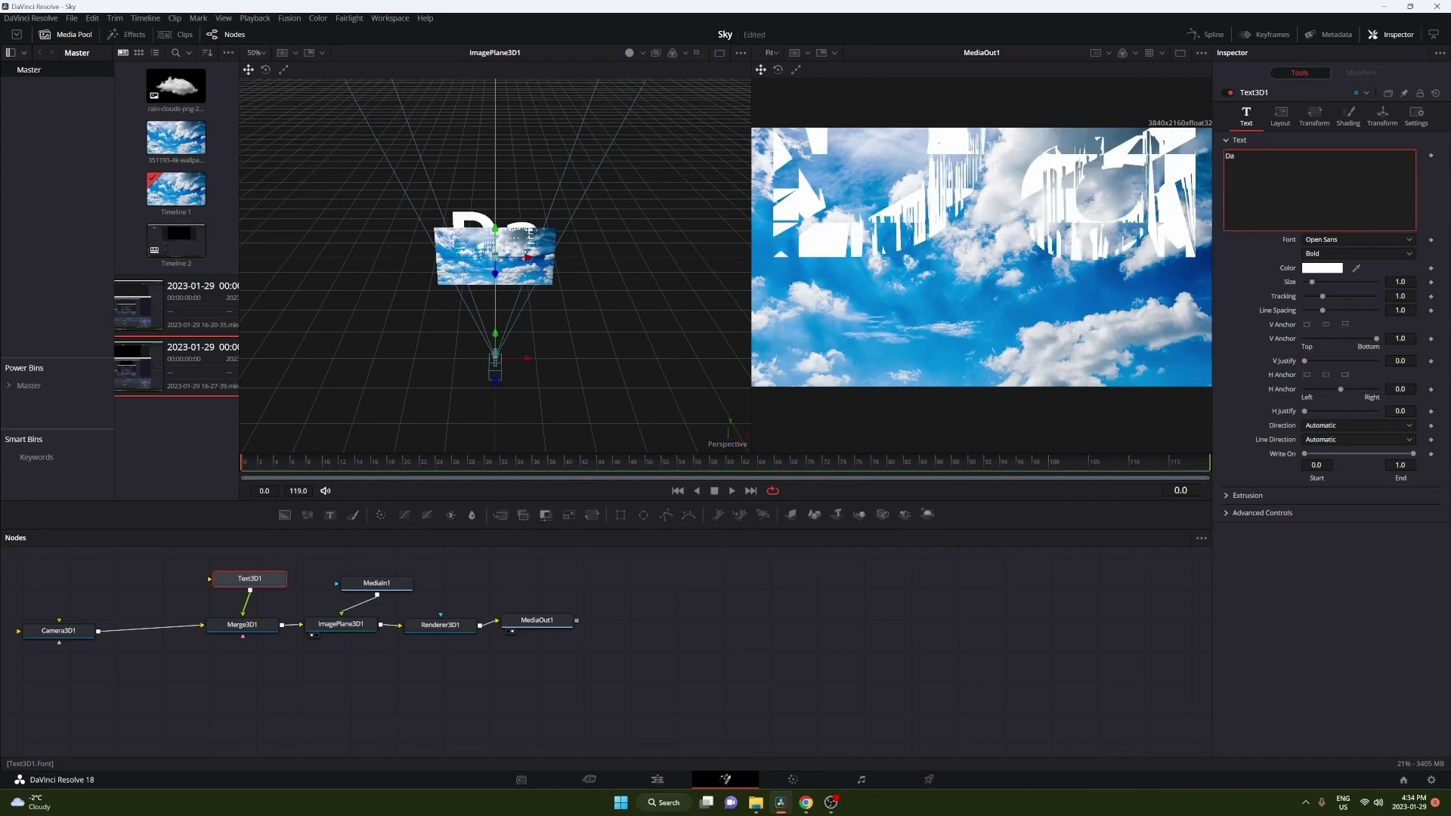
{"action": "type", "text": "Vinci"}
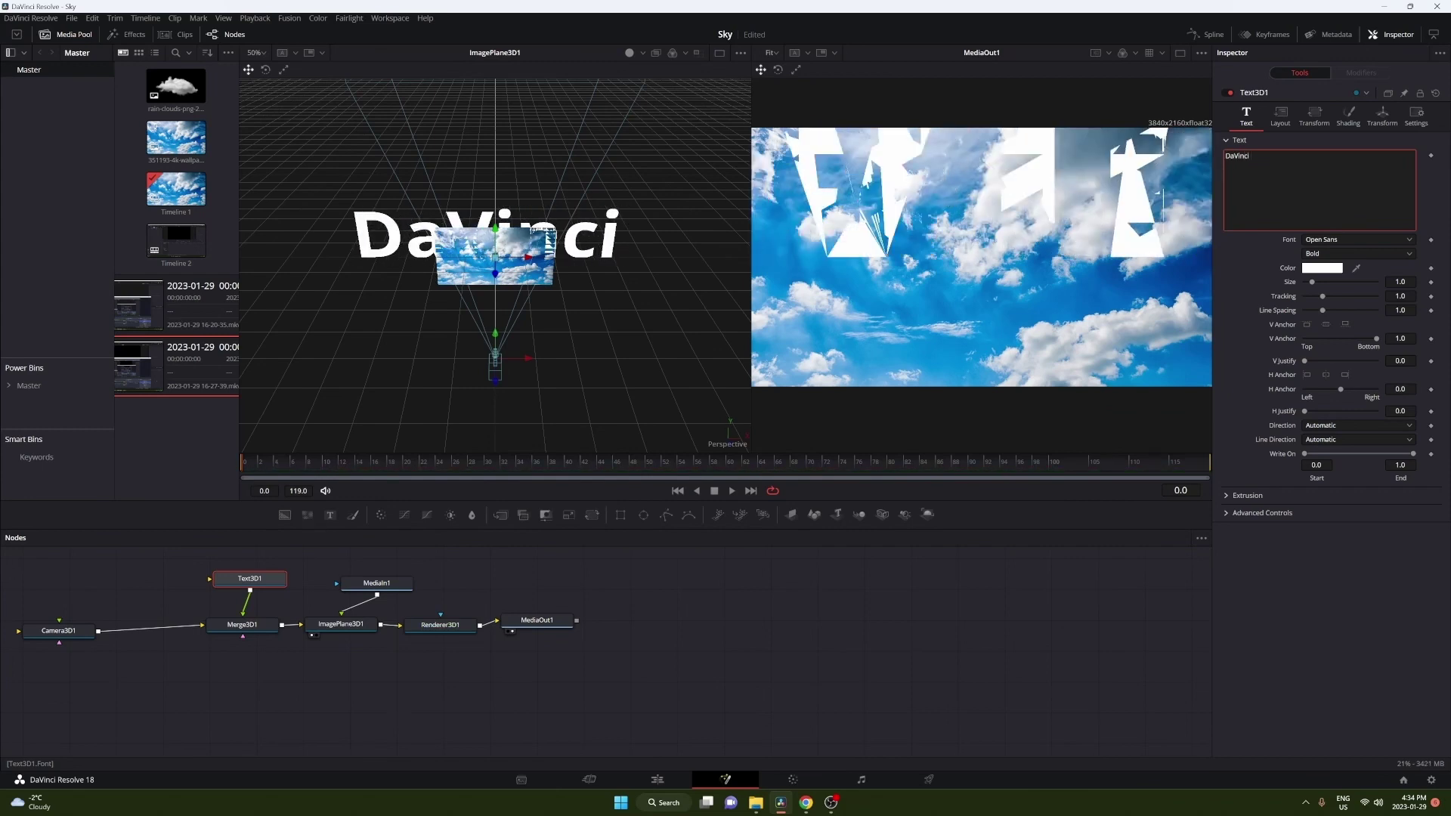
{"action": "type", "text": " Pro"}
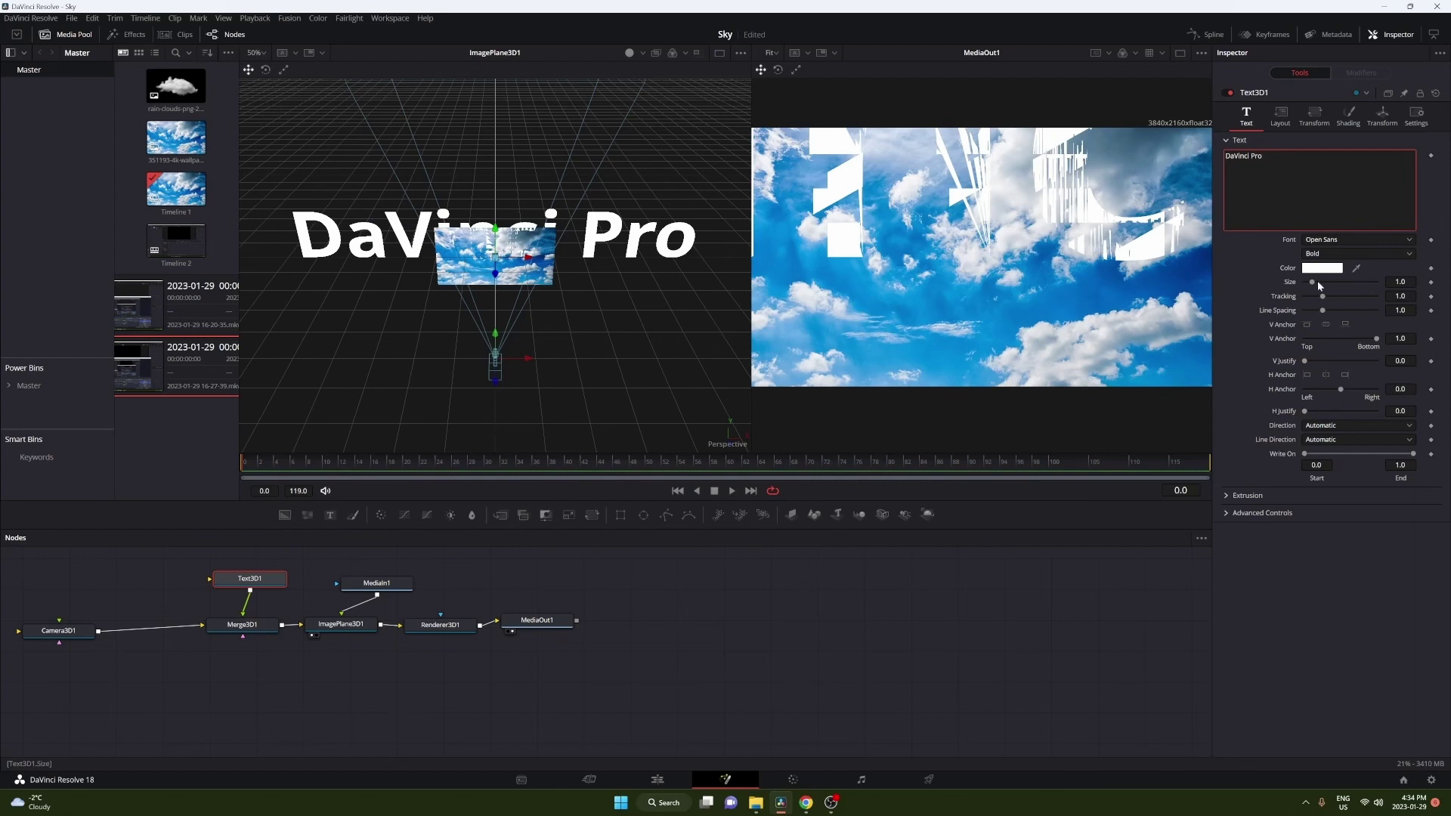
{"action": "left_click", "coordinate": [1400, 281]}
{"action": "type", "text": "0.69"}
{"action": "key", "text": "Return"}
{"action": "type", "text": "0.44"}
{"action": "key", "text": "Return"}
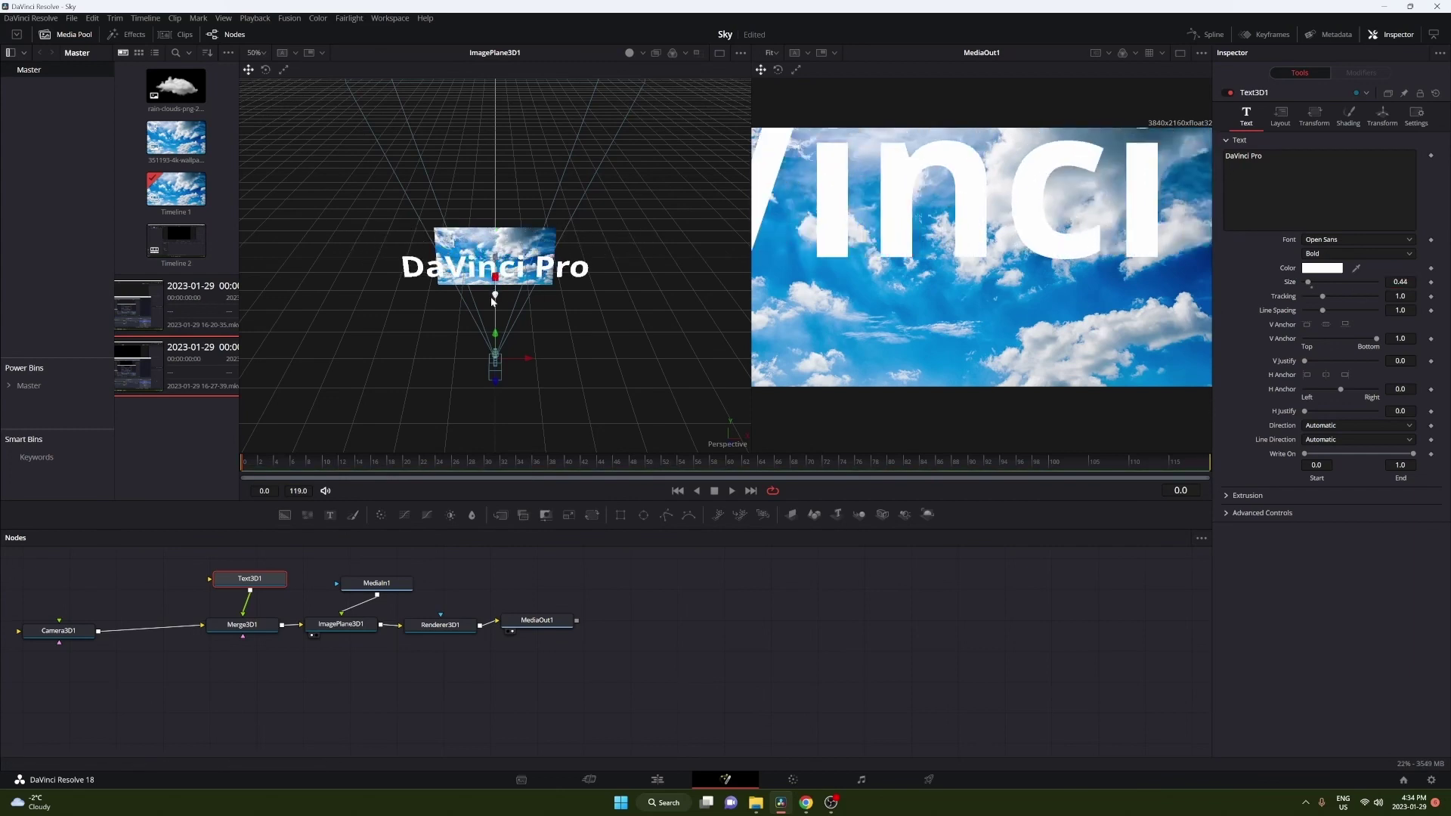
{"action": "left_click", "coordinate": [1400, 281]}
{"action": "type", "text": "0"}
{"action": "key", "text": "Return"}
{"action": "type", "text": "0.14"}
{"action": "key", "text": "Return"}
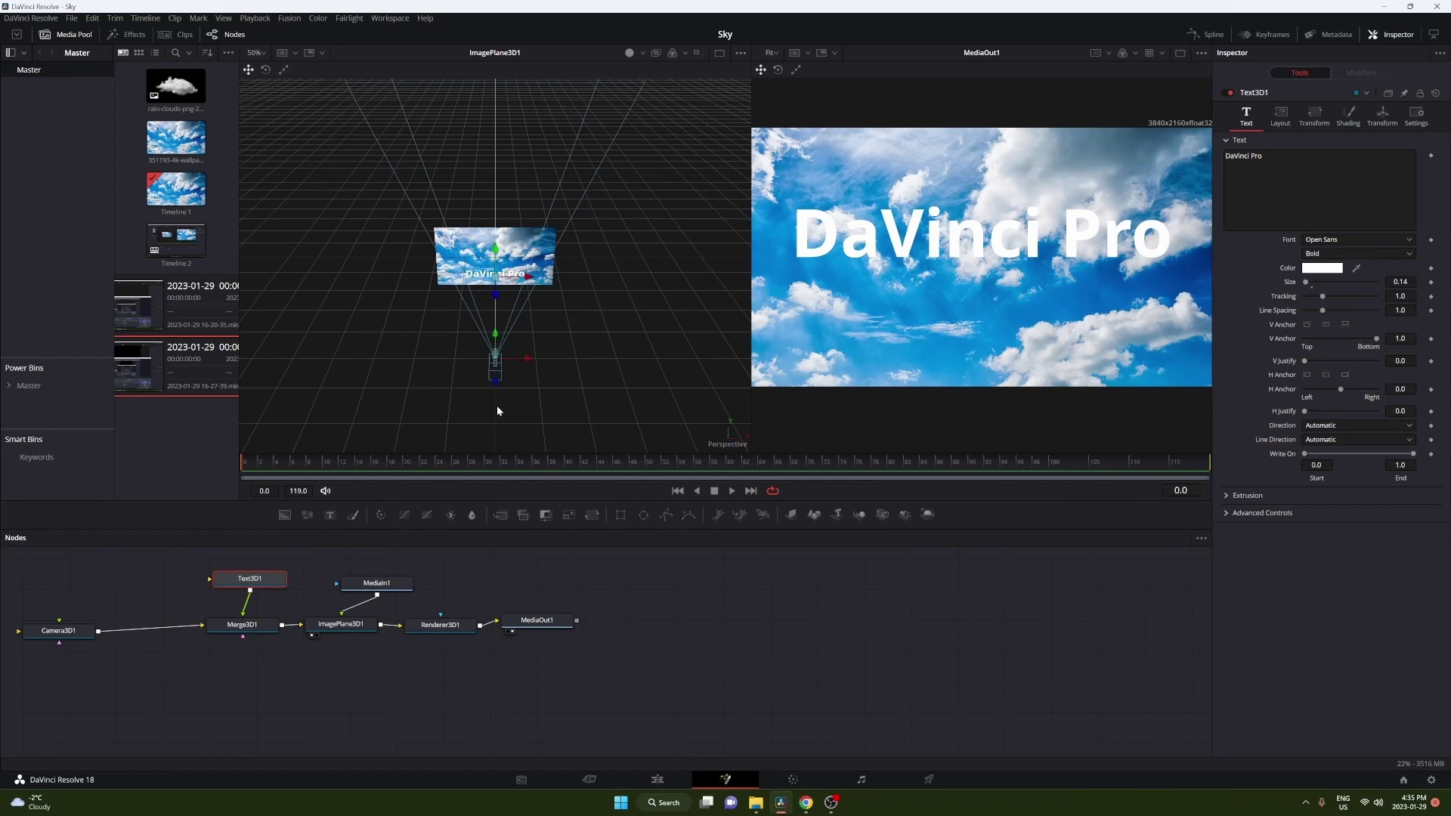
Step: Move the camera further back and narrow Camera3D1's angle of view to 12.68
{"action": "left_click_drag", "start_coordinate": [522, 386], "coordinate": [522, 369]}
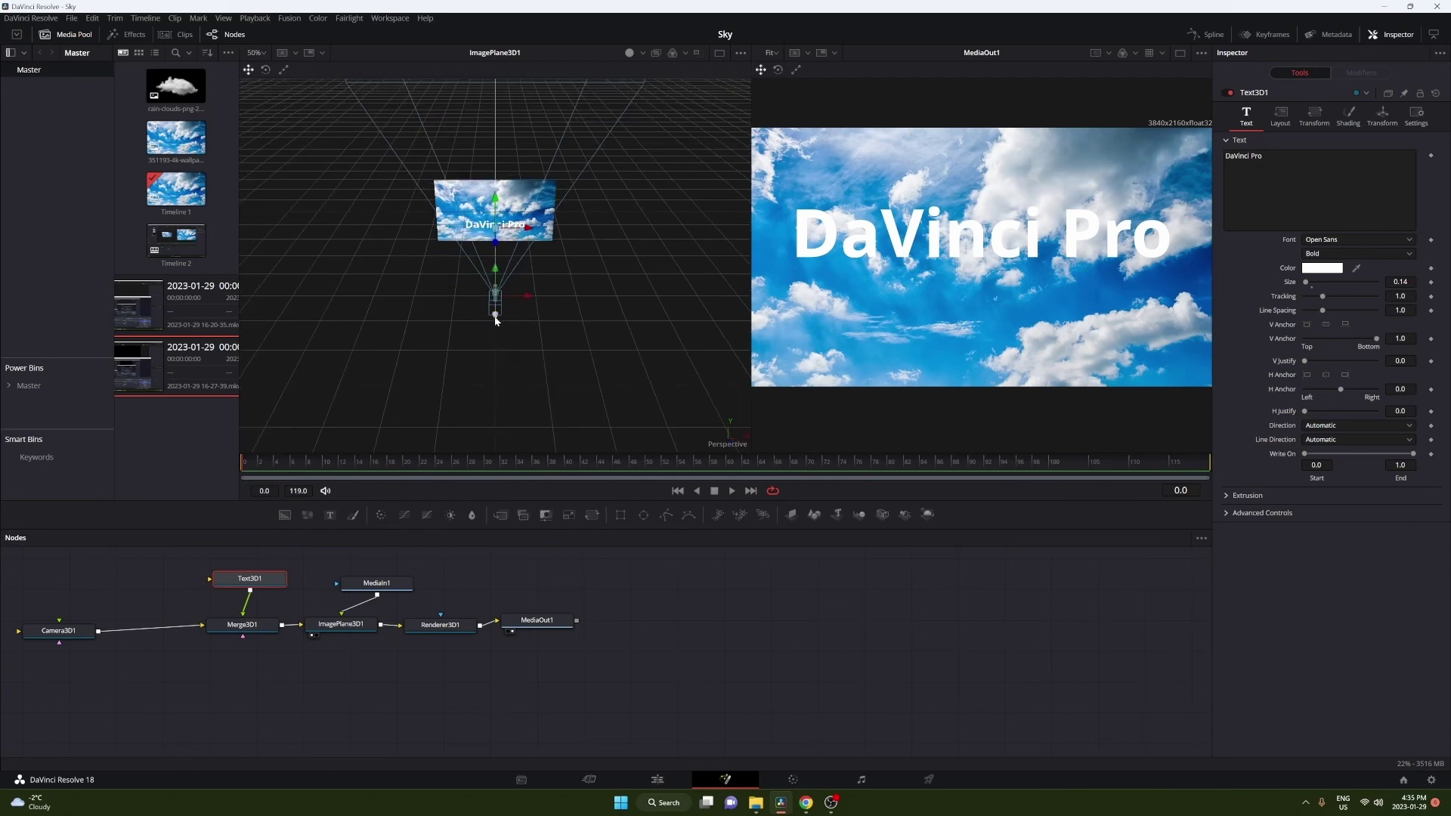
{"action": "left_click_drag", "start_coordinate": [496, 306], "coordinate": [519, 500]}
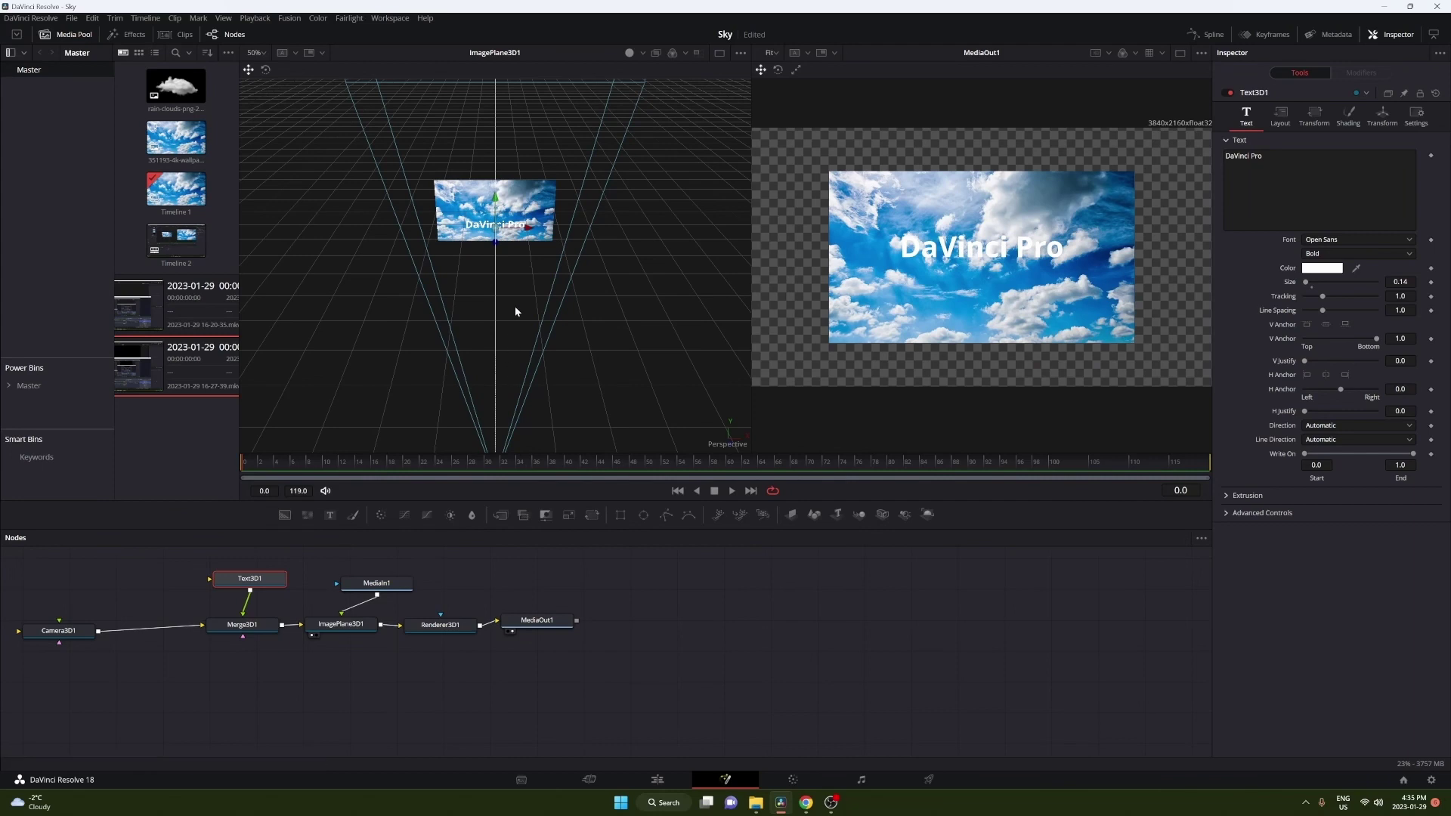
{"action": "left_click", "coordinate": [58, 630]}
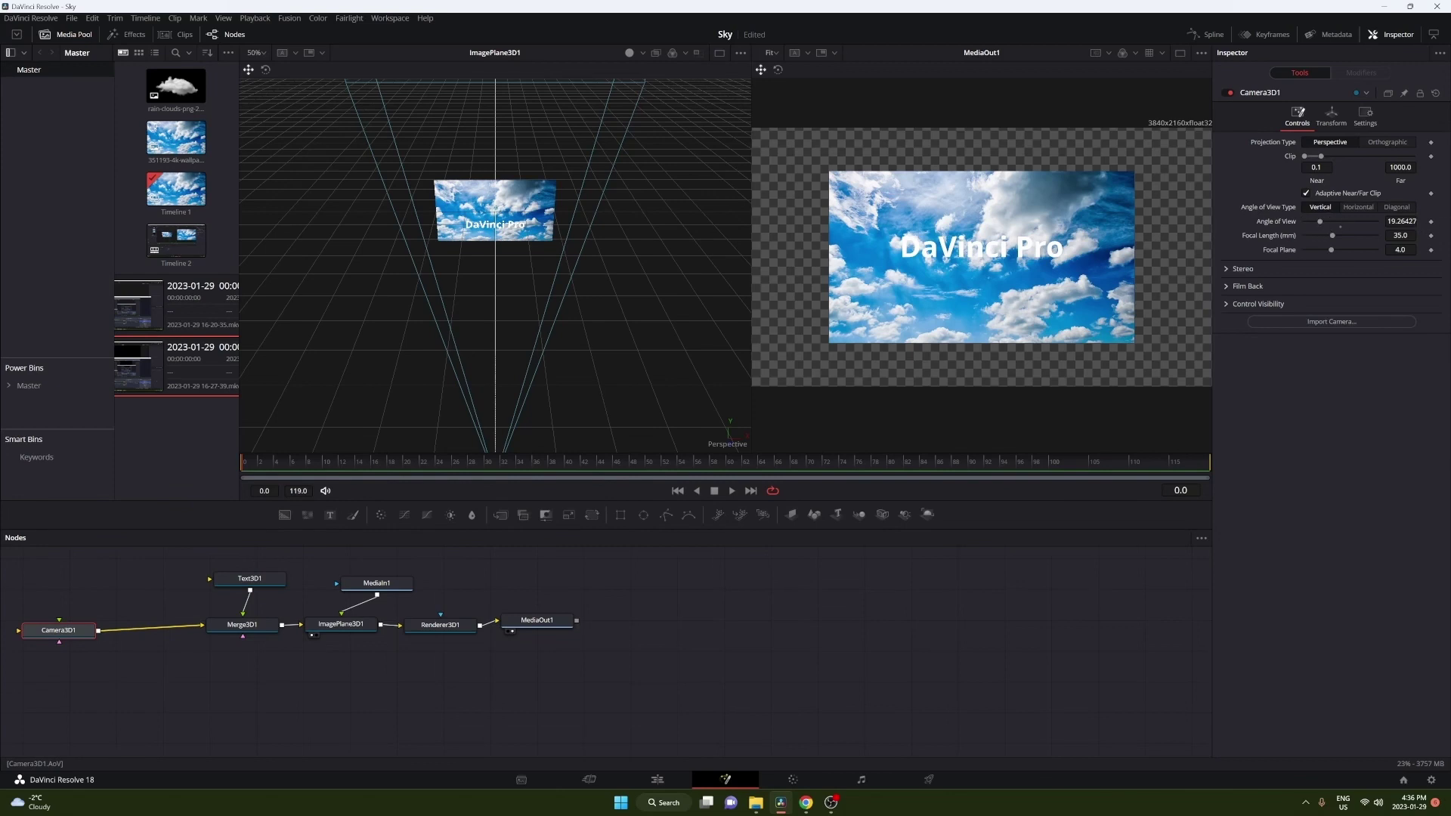
{"action": "scroll", "coordinate": [1400, 221], "scroll_direction": "up", "scroll_amount": 3}
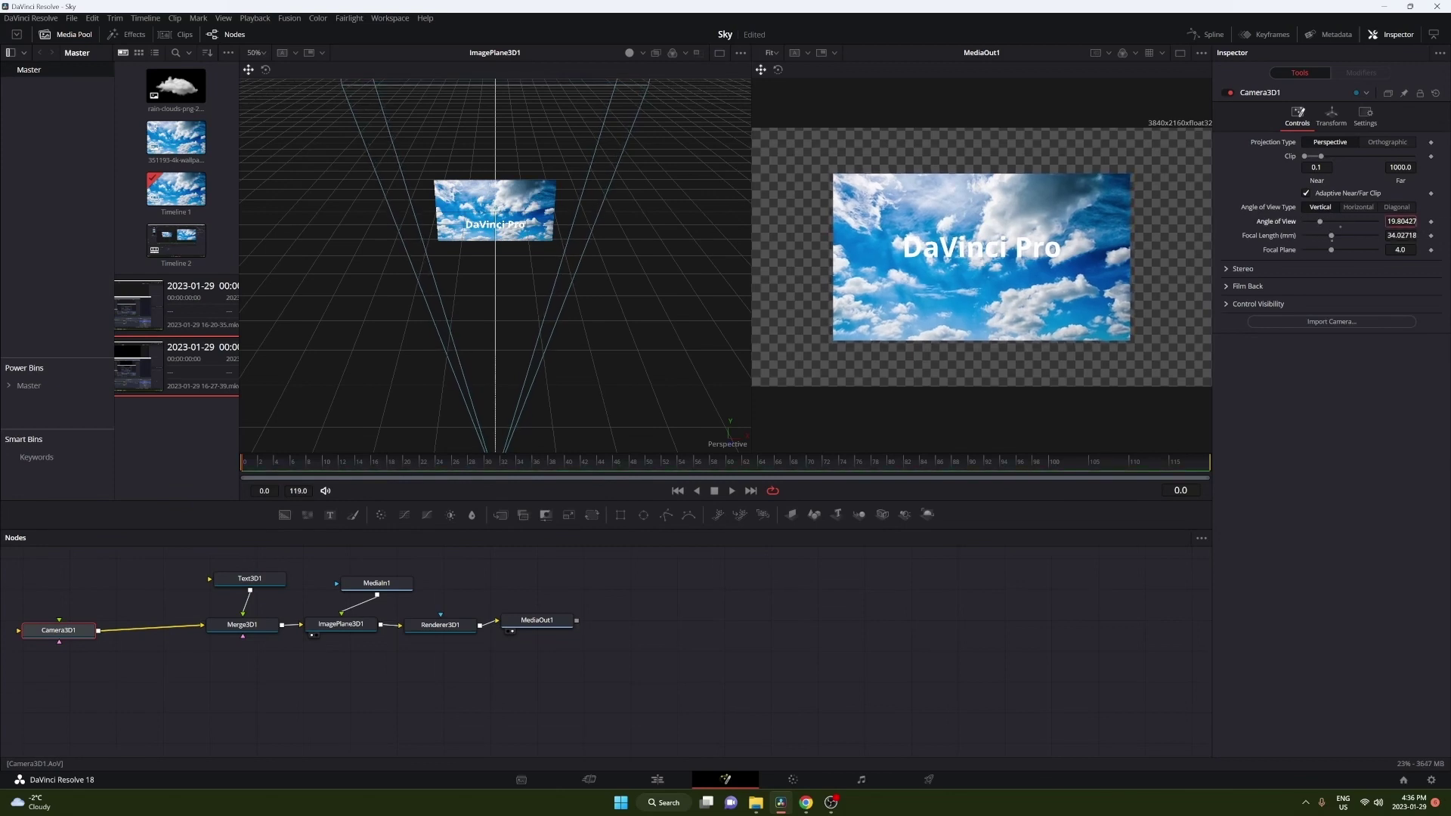
{"action": "scroll", "coordinate": [1400, 221], "scroll_direction": "down", "scroll_amount": 20}
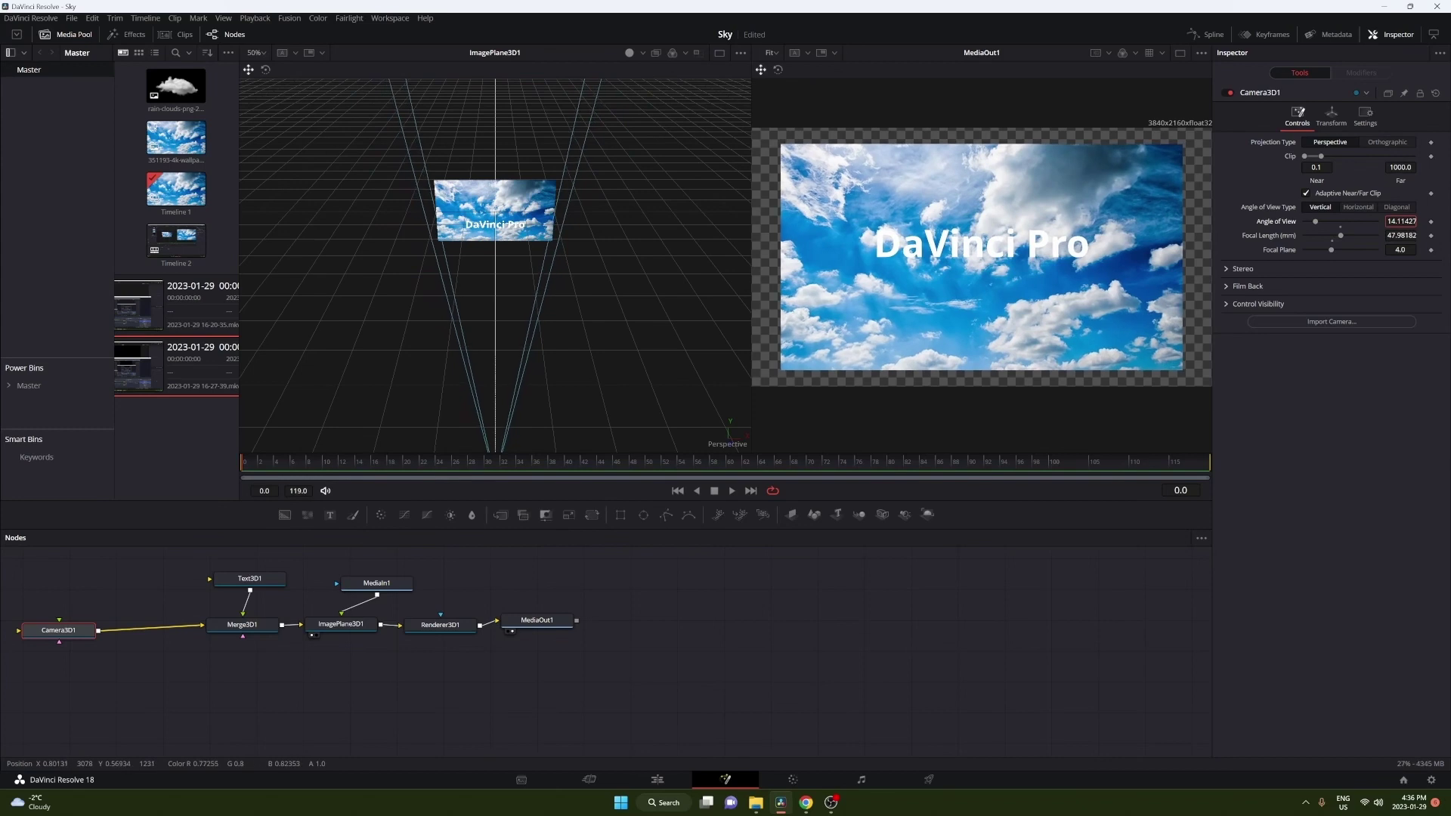
{"action": "scroll", "coordinate": [1400, 222], "scroll_direction": "down", "scroll_amount": 8}
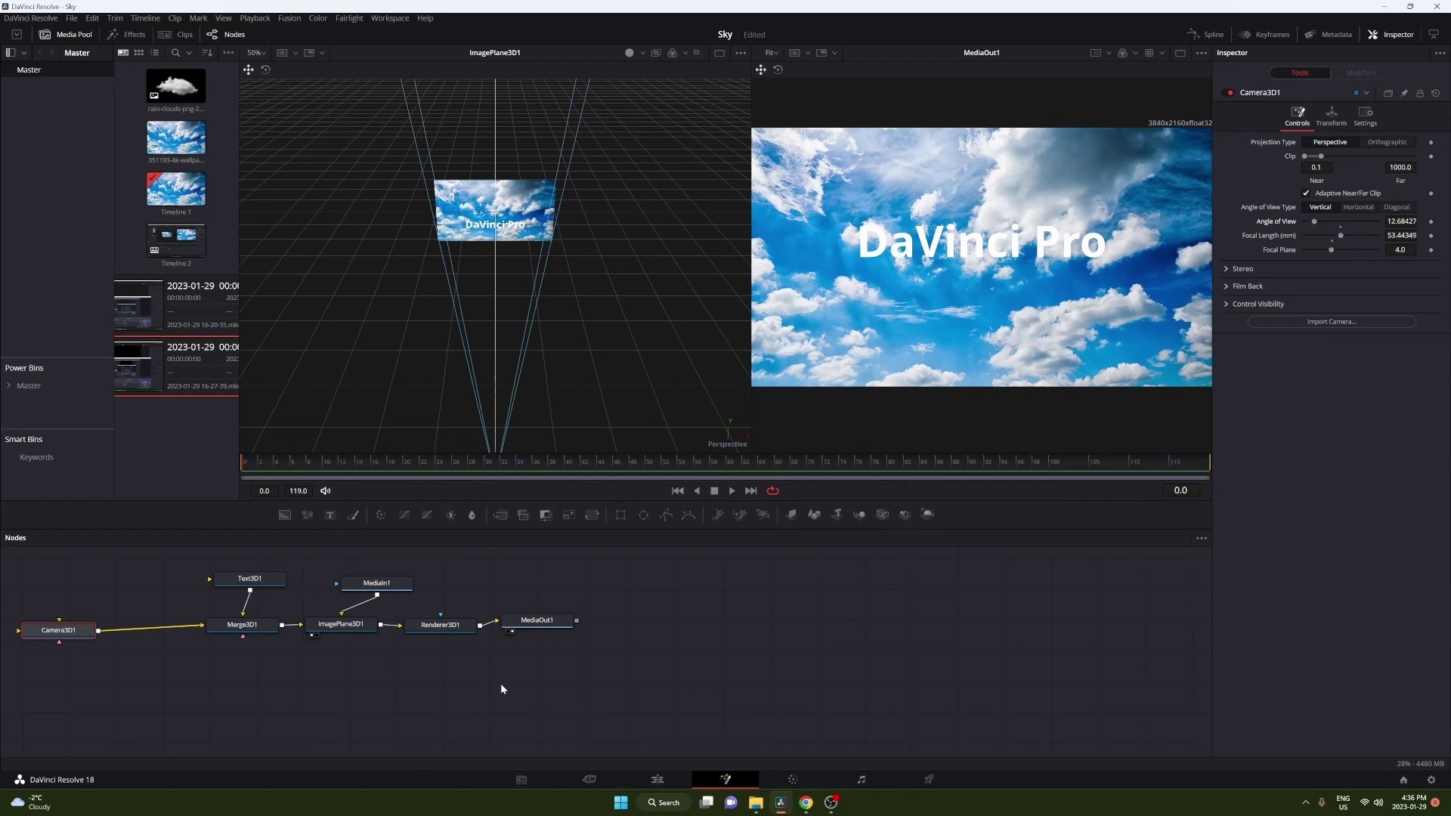
Step: Shift all nodes toward the graph centre and insert a second Merge3D after the camera
{"action": "left_click_drag", "start_coordinate": [556, 669], "coordinate": [34, 567]}
{"action": "left_click_drag", "start_coordinate": [73, 643], "coordinate": [140, 674]}
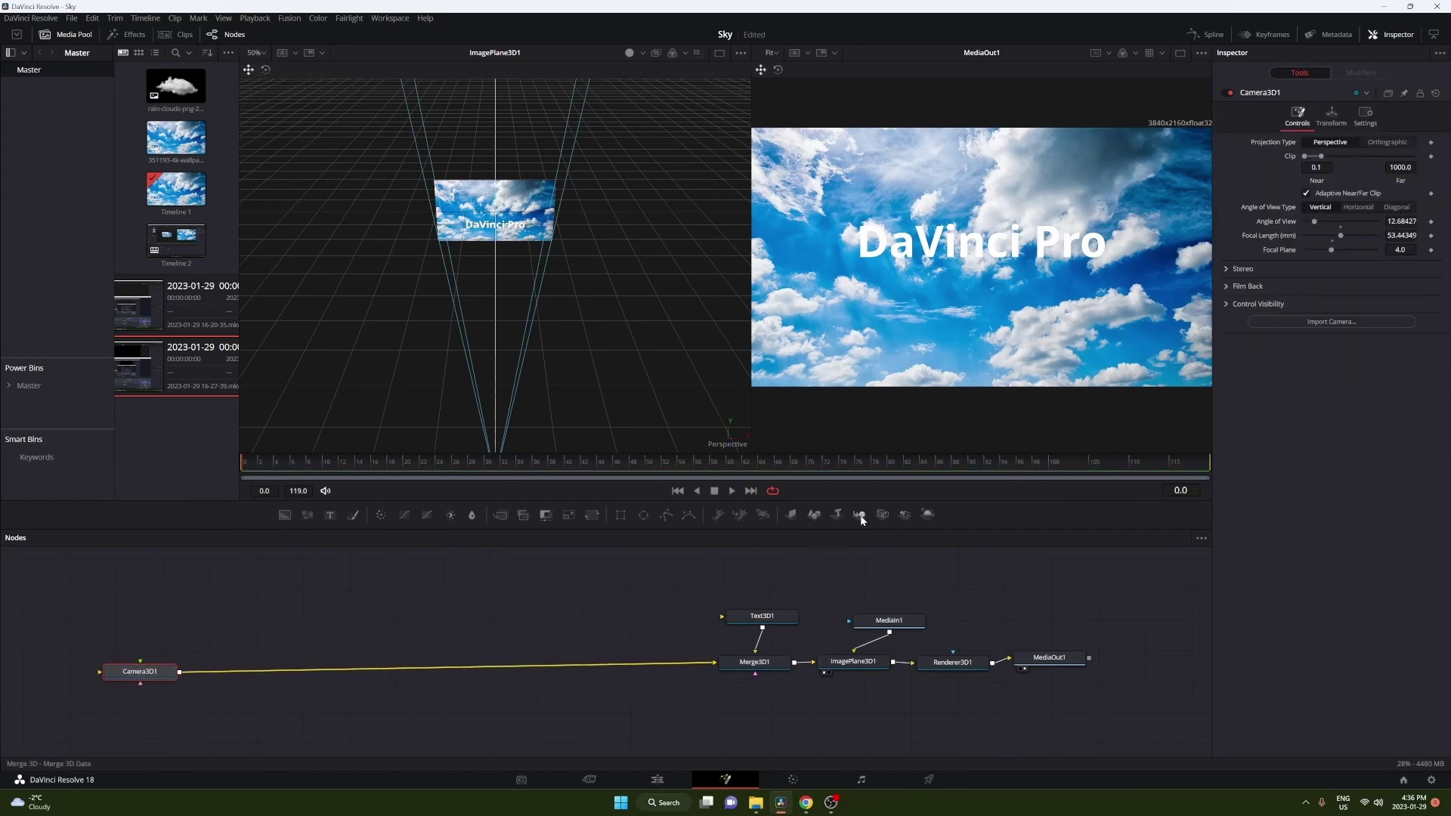
{"action": "left_click_drag", "start_coordinate": [859, 513], "coordinate": [648, 666]}
{"action": "left_click", "coordinate": [352, 601]}
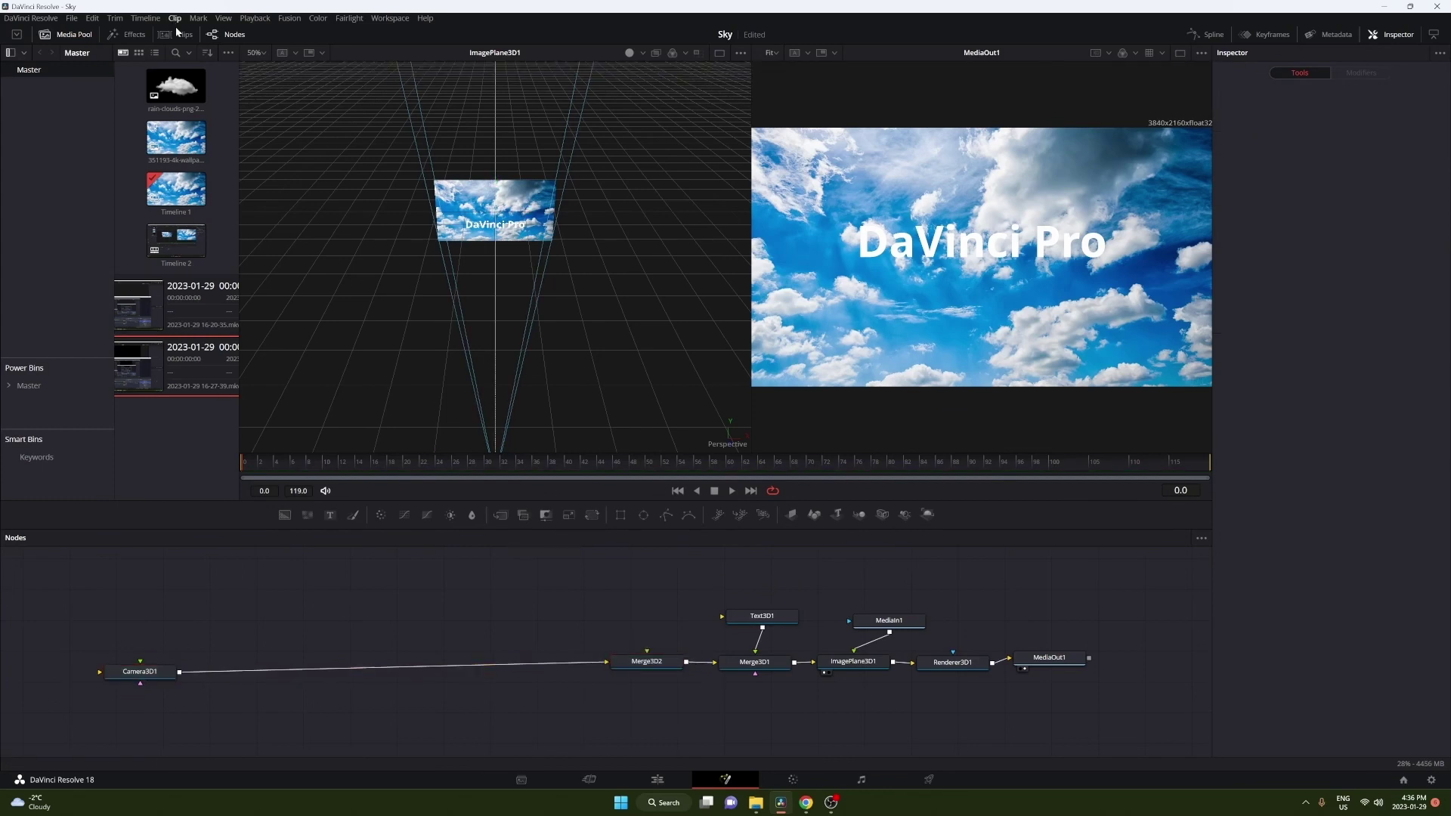
Step: Put the rain-clouds image on a new image plane and position it below the sky plane
{"action": "left_click_drag", "start_coordinate": [176, 85], "coordinate": [646, 593]}
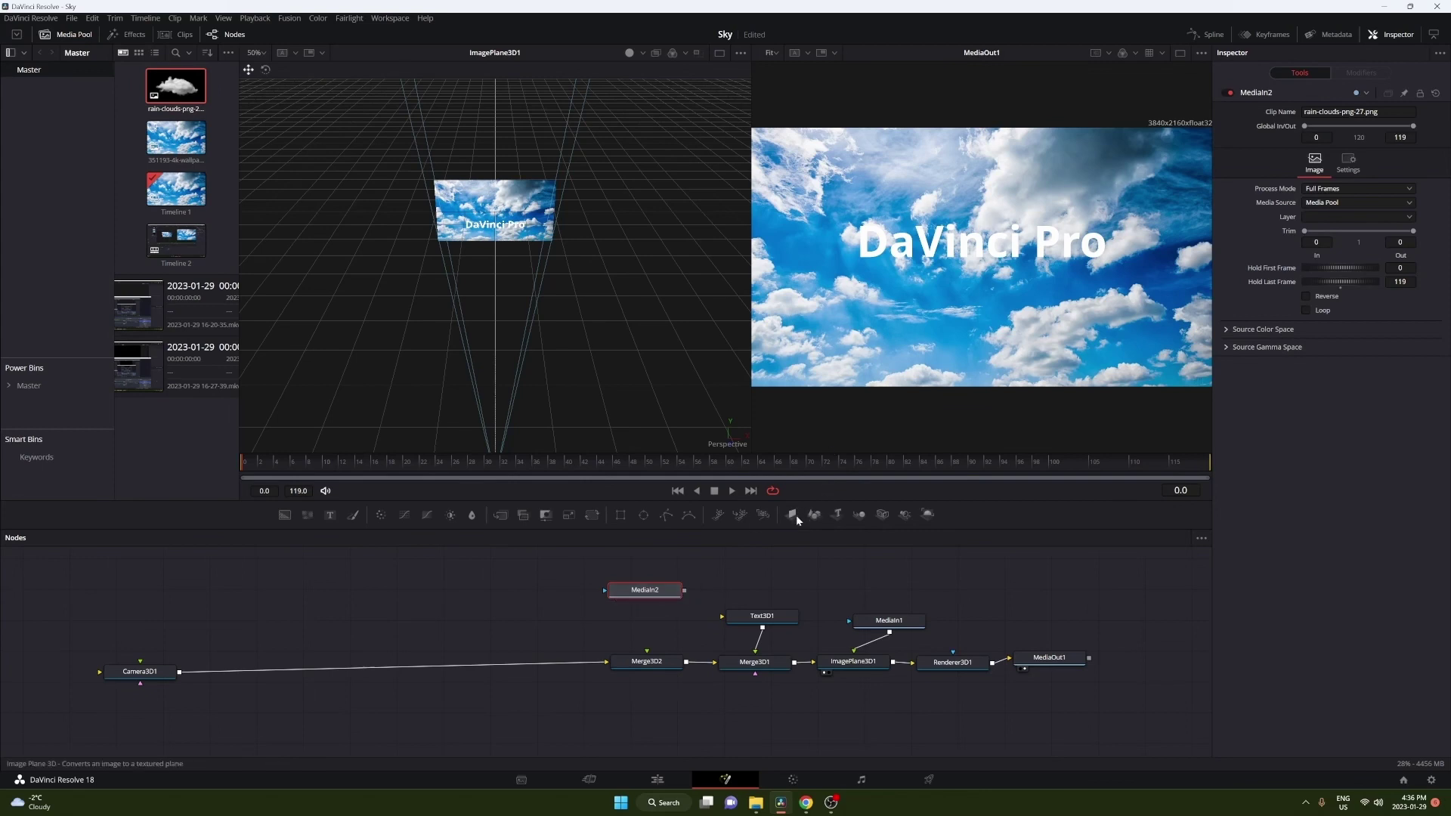
{"action": "left_click_drag", "start_coordinate": [796, 515], "coordinate": [647, 660]}
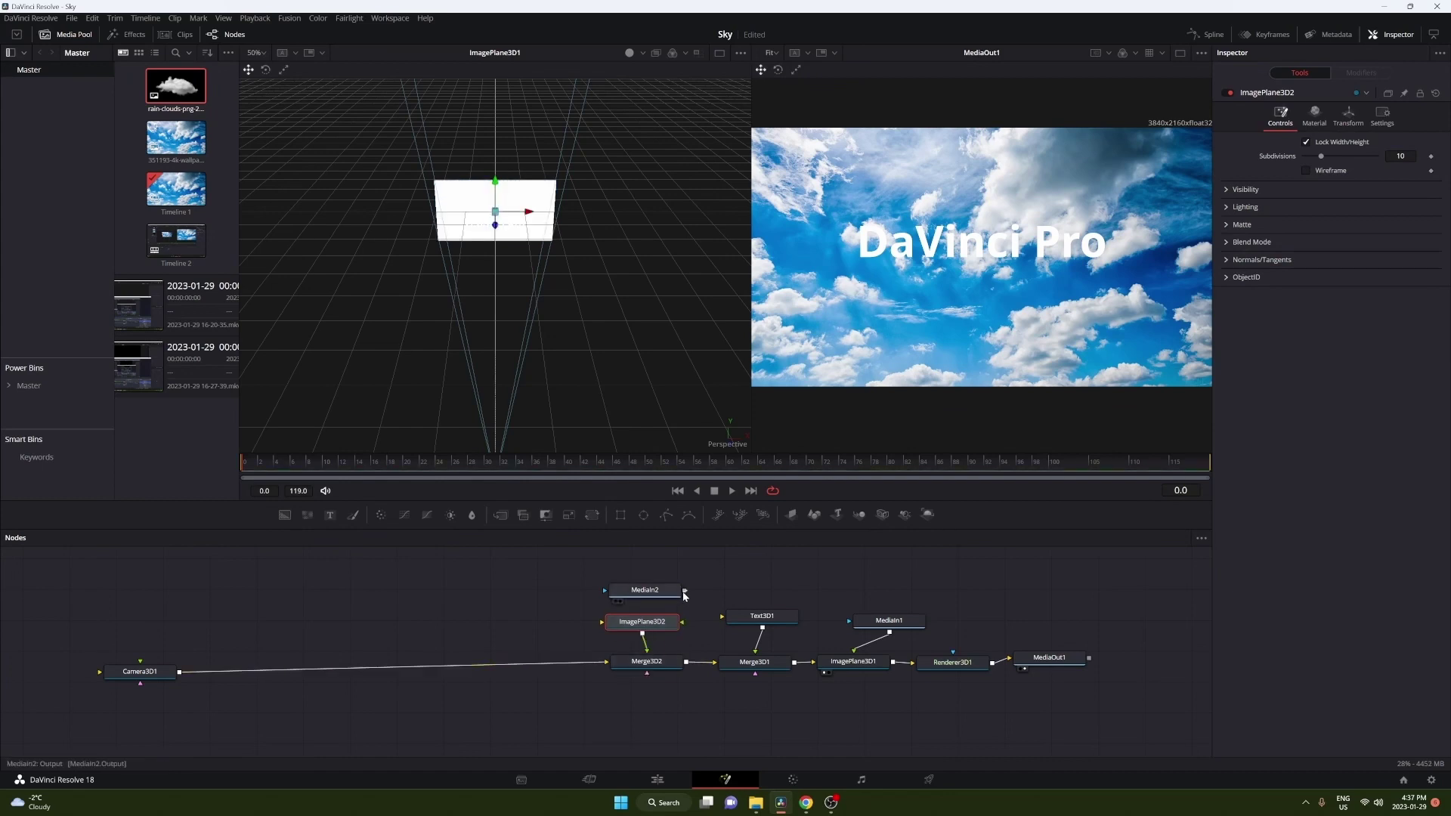
{"action": "left_click_drag", "start_coordinate": [684, 596], "coordinate": [656, 618]}
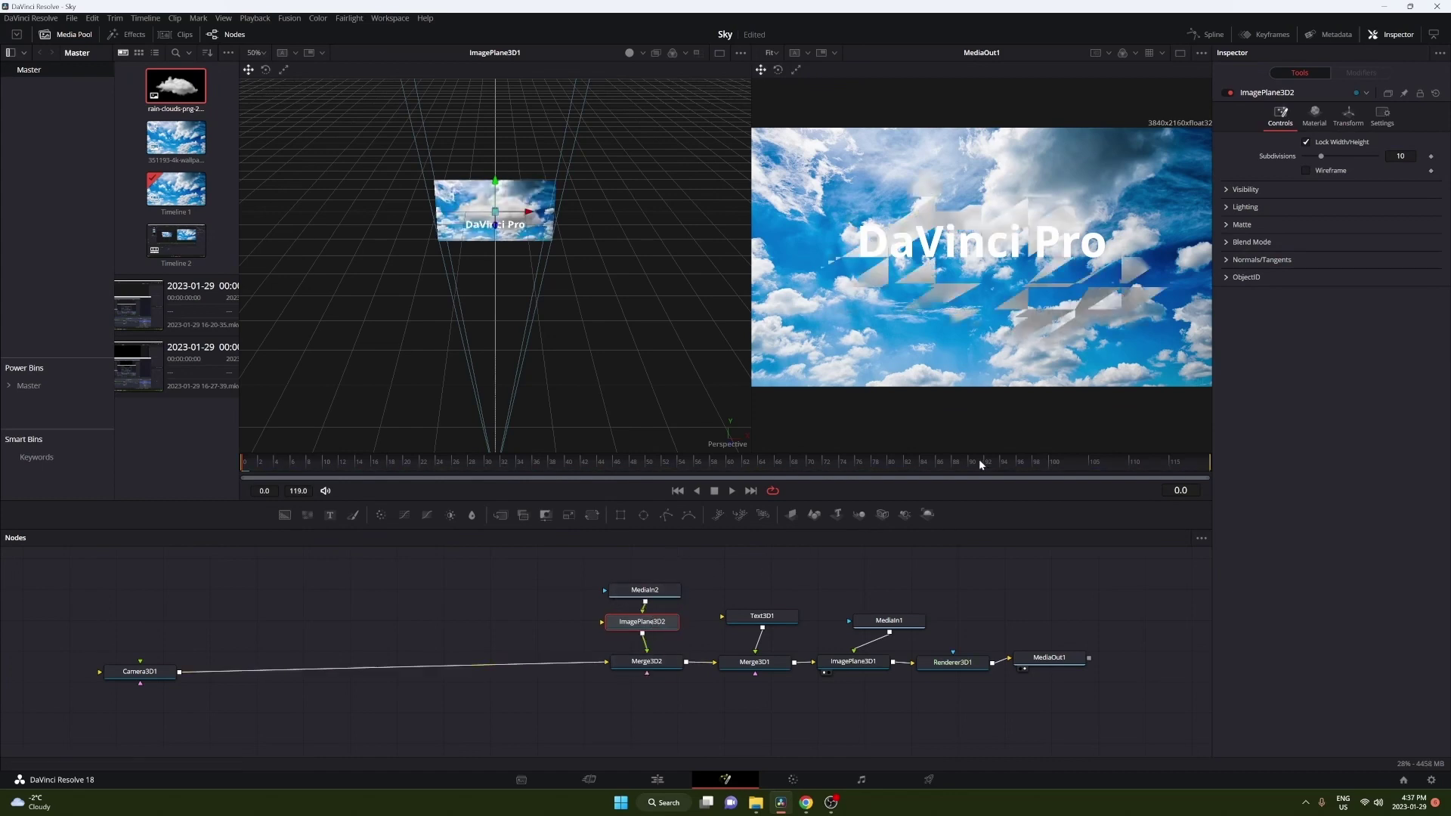
{"action": "left_click_drag", "start_coordinate": [508, 241], "coordinate": [558, 244]}
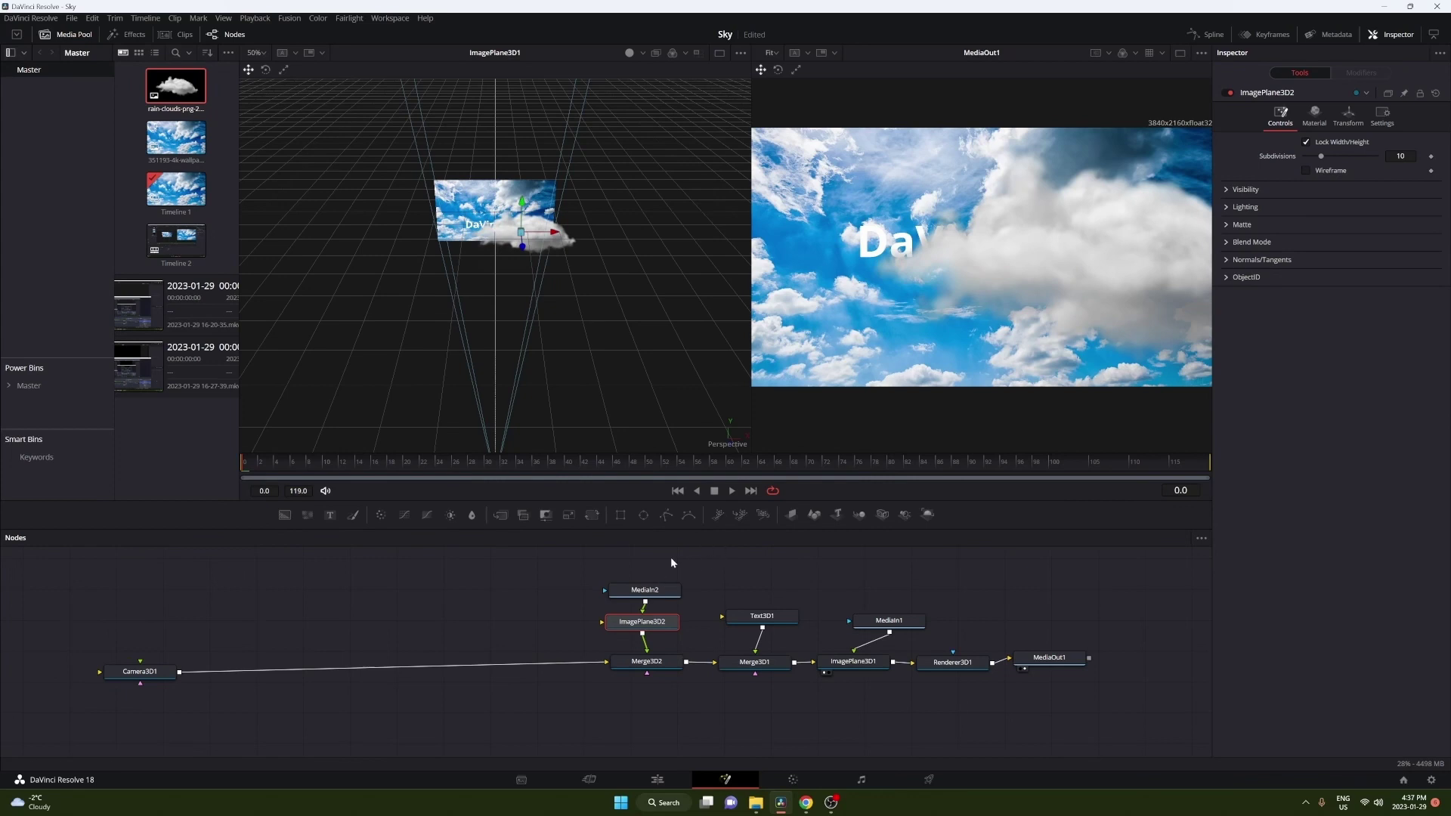
Step: Duplicate the cloud image, plane and merge nodes after Camera3D1 and slide the copy's cloud left
{"action": "left_click_drag", "start_coordinate": [669, 556], "coordinate": [625, 690]}
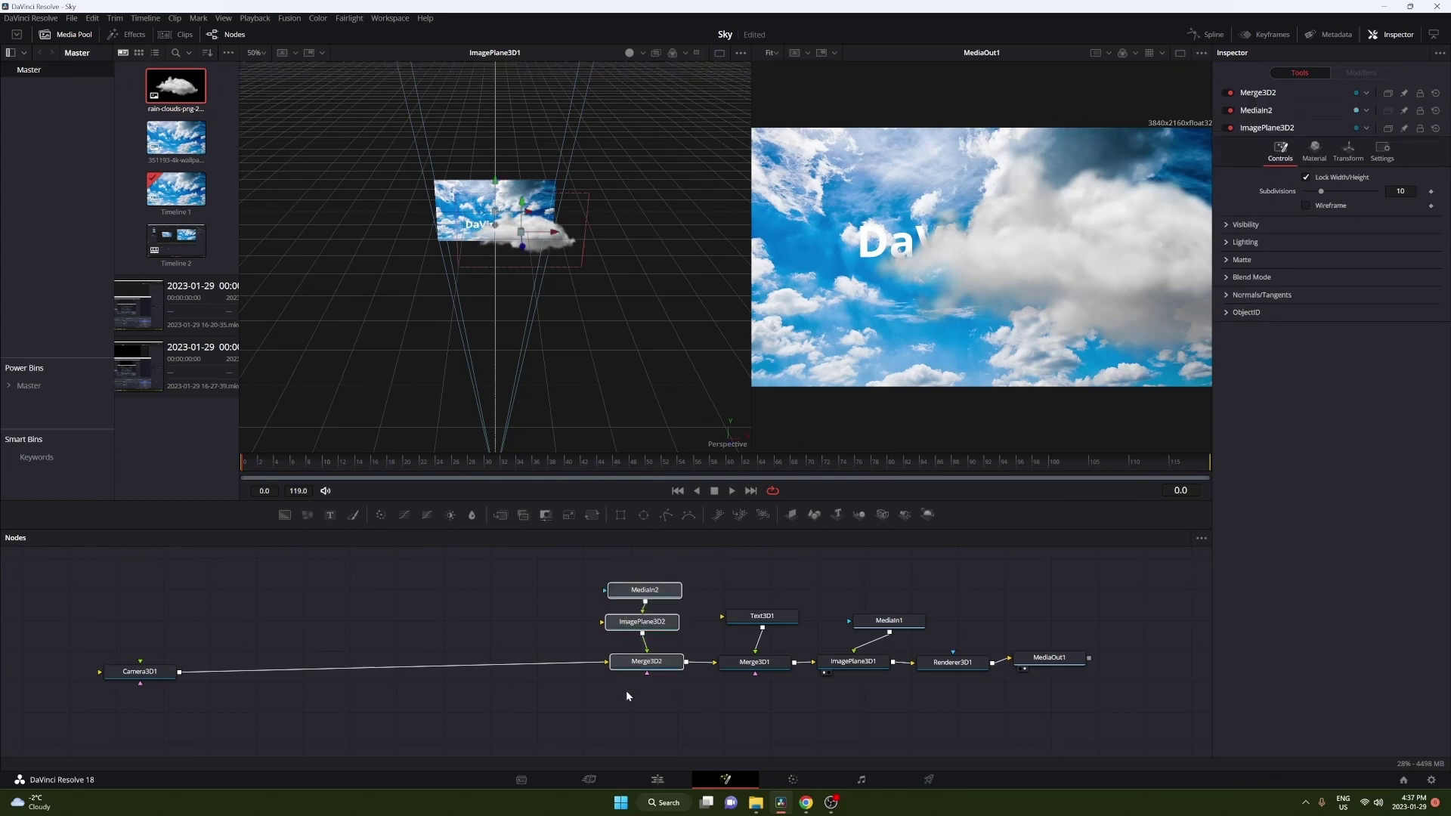
{"action": "key", "text": "ctrl+c"}
{"action": "key", "text": "ctrl+v"}
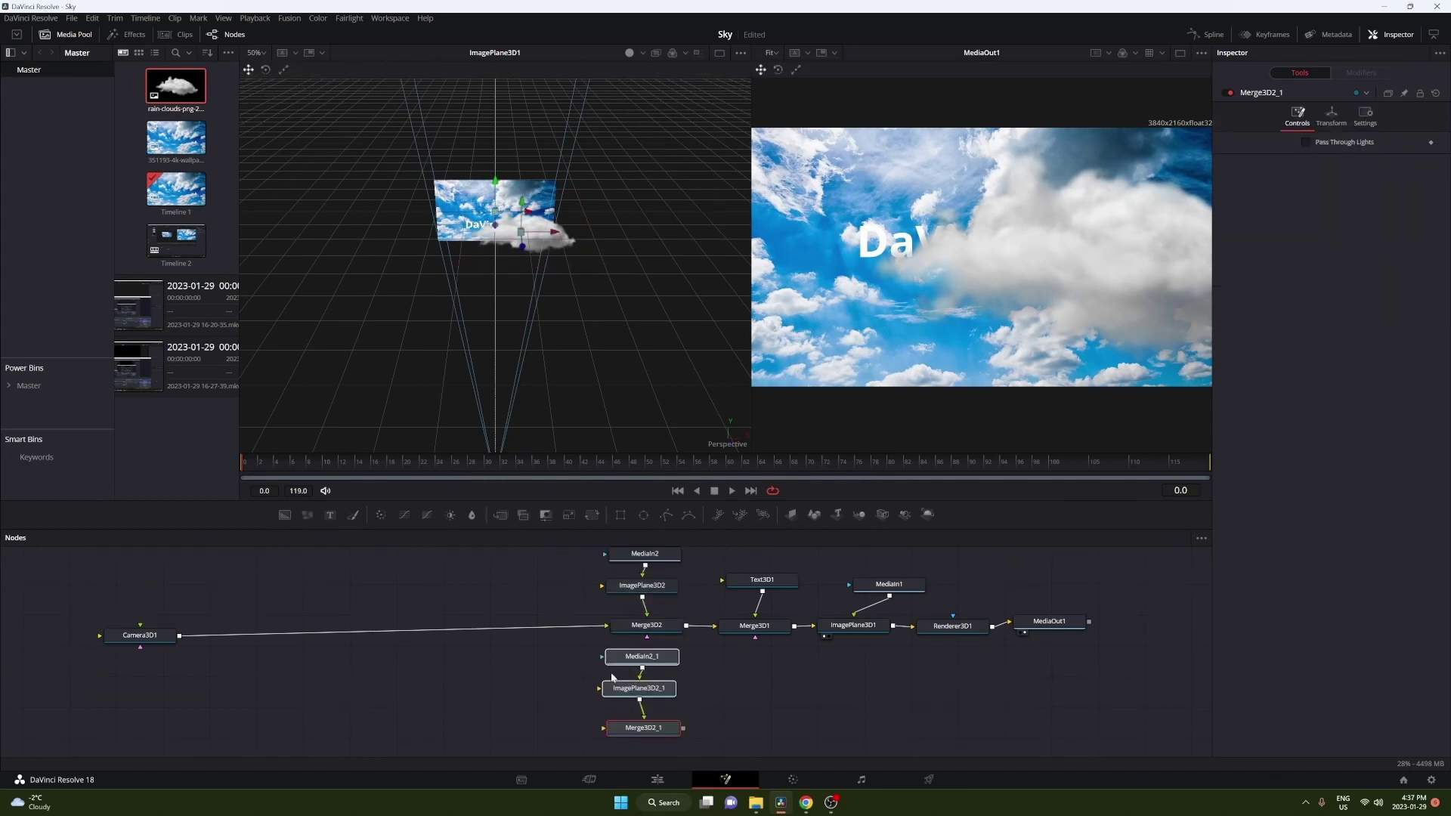
{"action": "left_click_drag", "start_coordinate": [641, 729], "coordinate": [609, 629]}
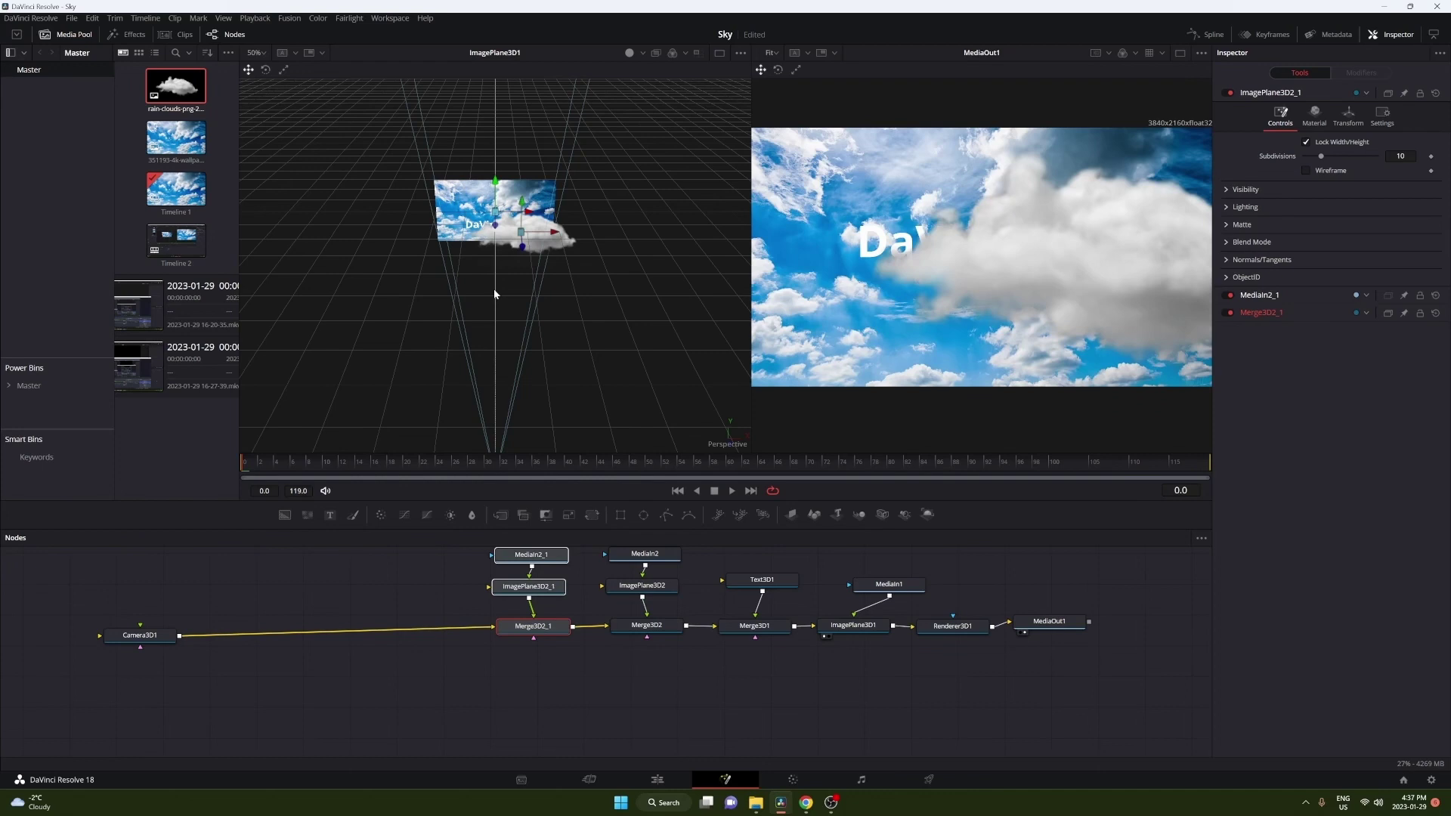
{"action": "left_click_drag", "start_coordinate": [557, 235], "coordinate": [437, 260]}
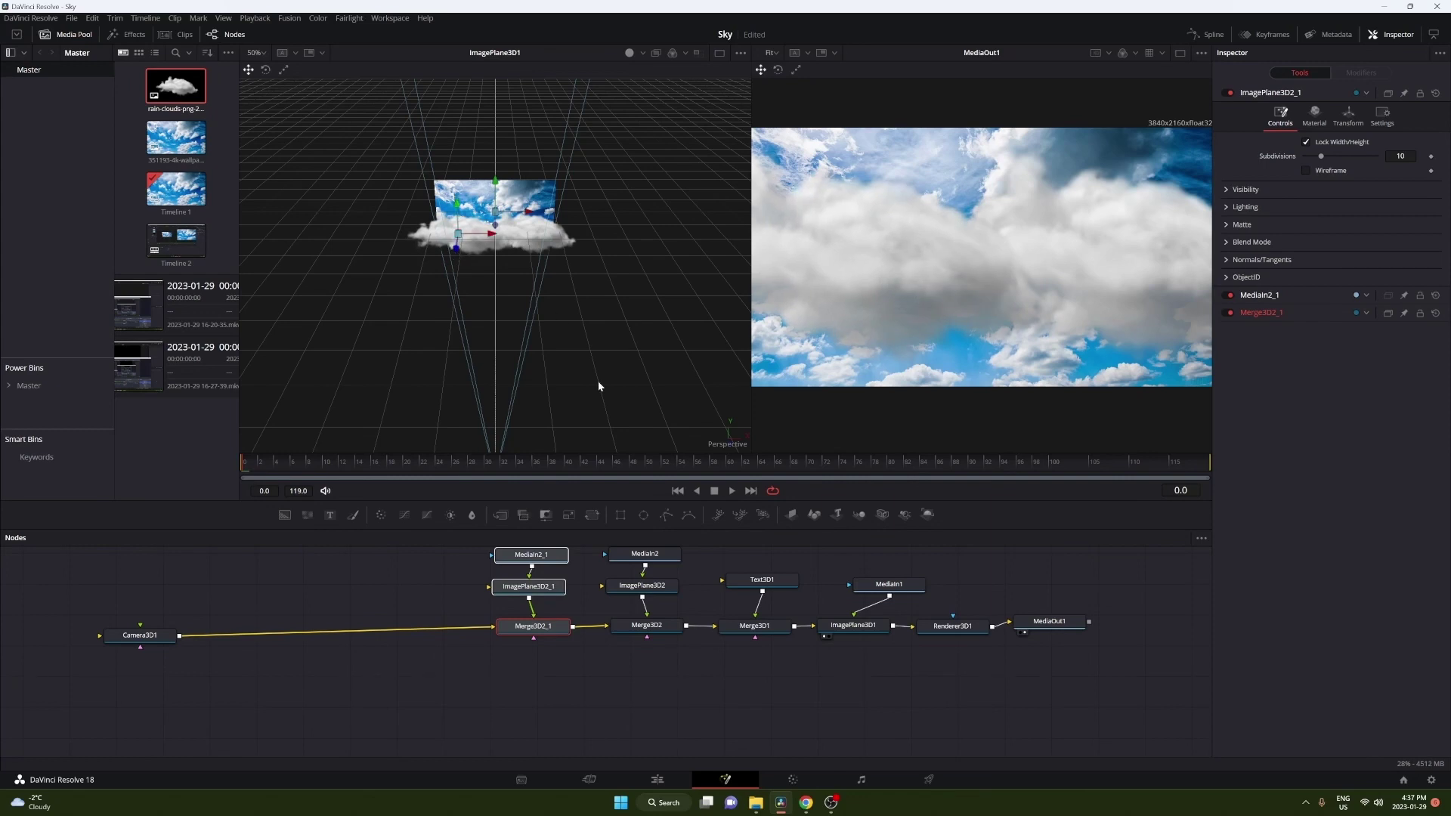
{"action": "scroll", "coordinate": [618, 622], "scroll_direction": "up", "scroll_amount": 2}
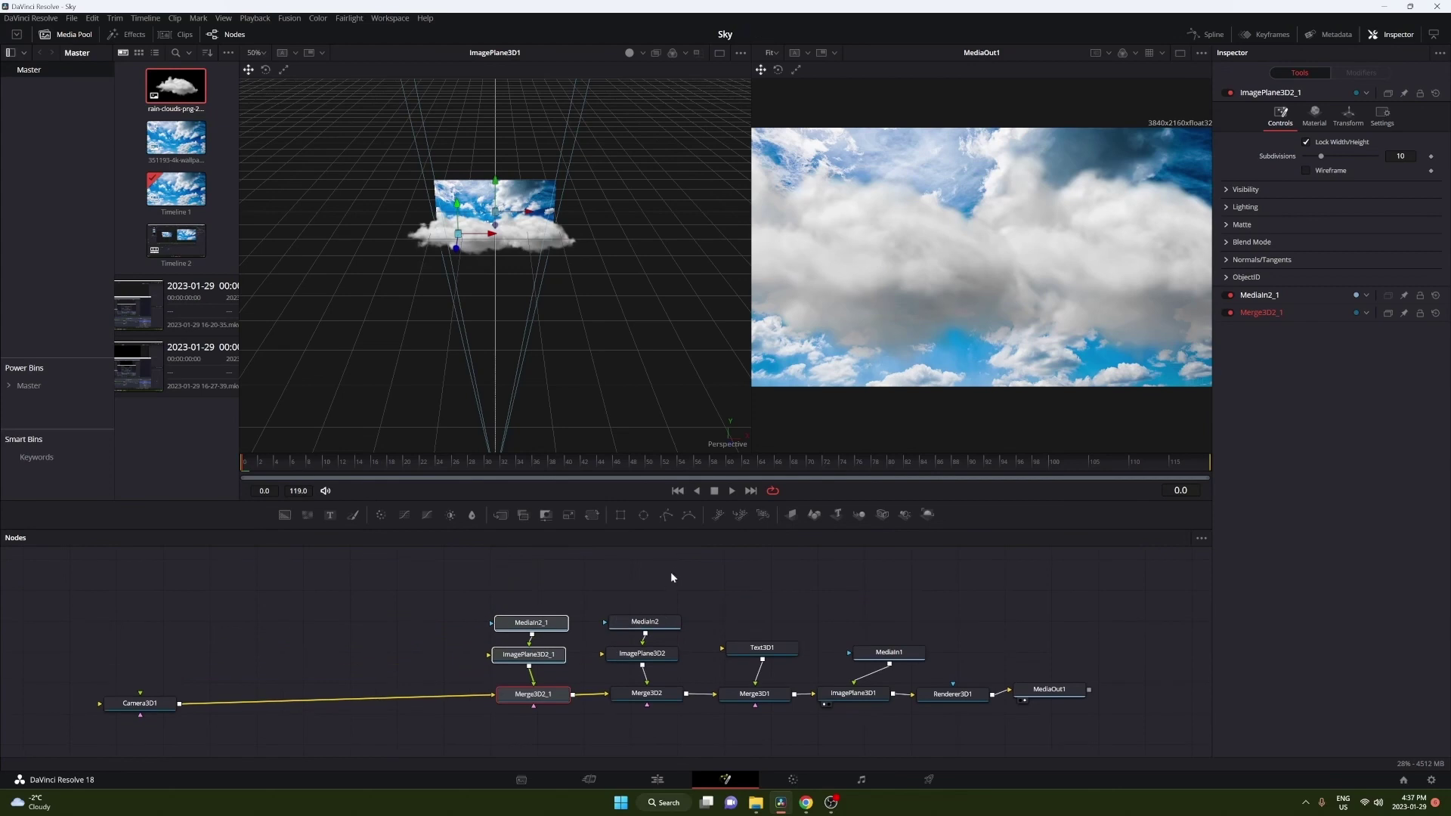
Step: Insert Transform1 and Transform2 between each cloud image and its image plane
{"action": "left_click_drag", "start_coordinate": [681, 622], "coordinate": [678, 602]}
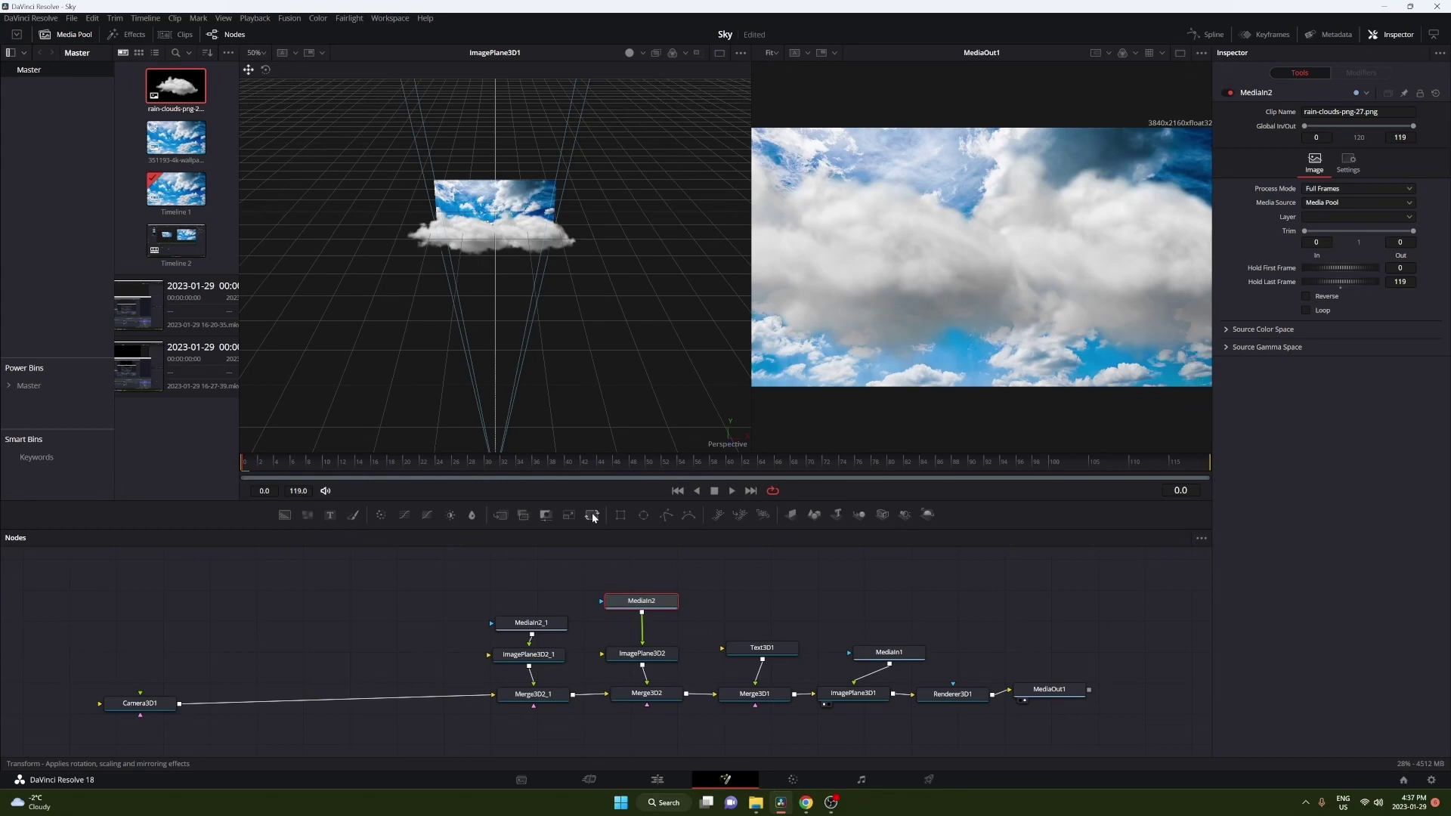
{"action": "left_click_drag", "start_coordinate": [592, 514], "coordinate": [642, 632]}
{"action": "left_click", "coordinate": [562, 606]}
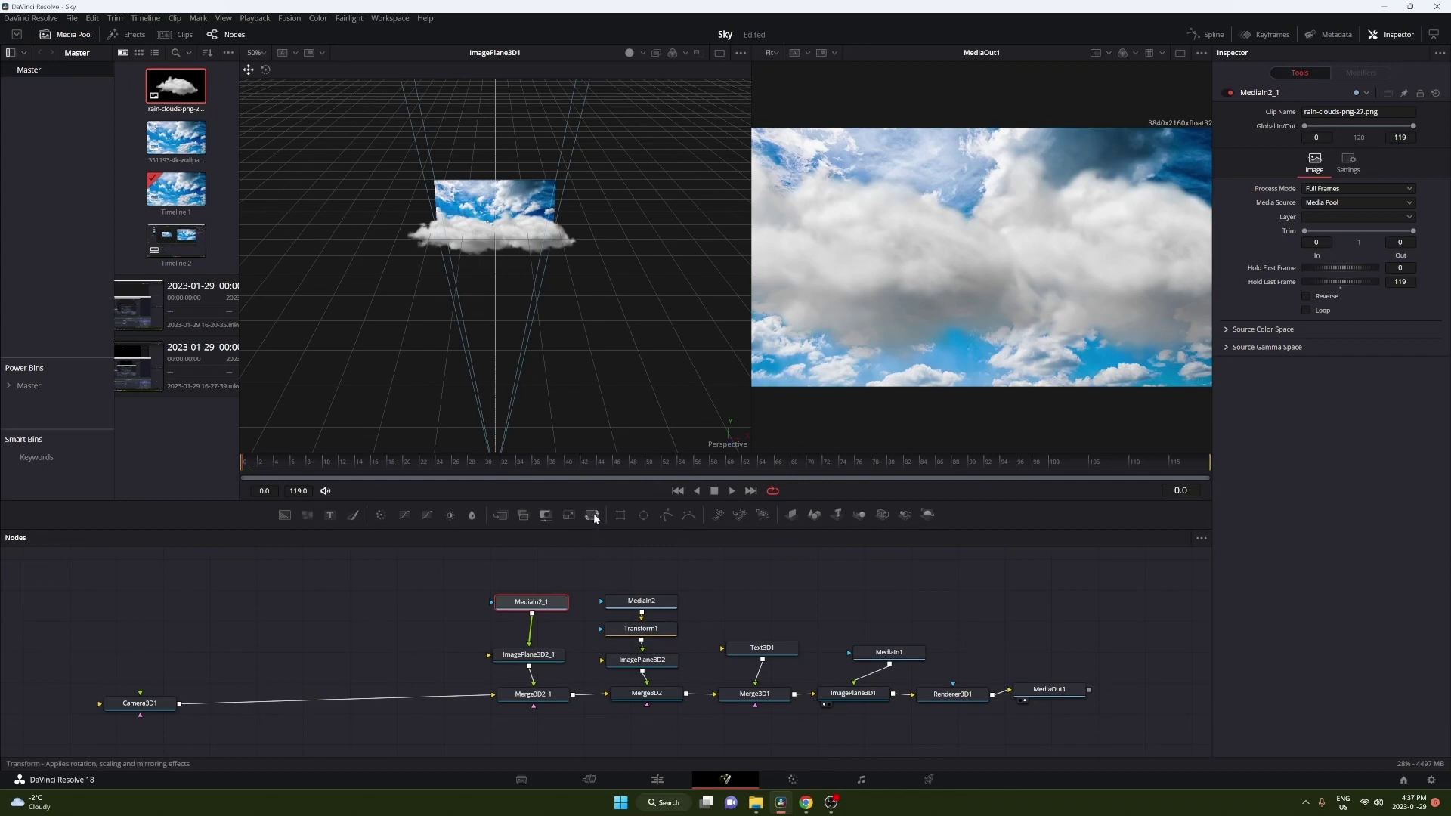
{"action": "left_click_drag", "start_coordinate": [593, 518], "coordinate": [530, 636]}
{"action": "left_click", "coordinate": [534, 605]}
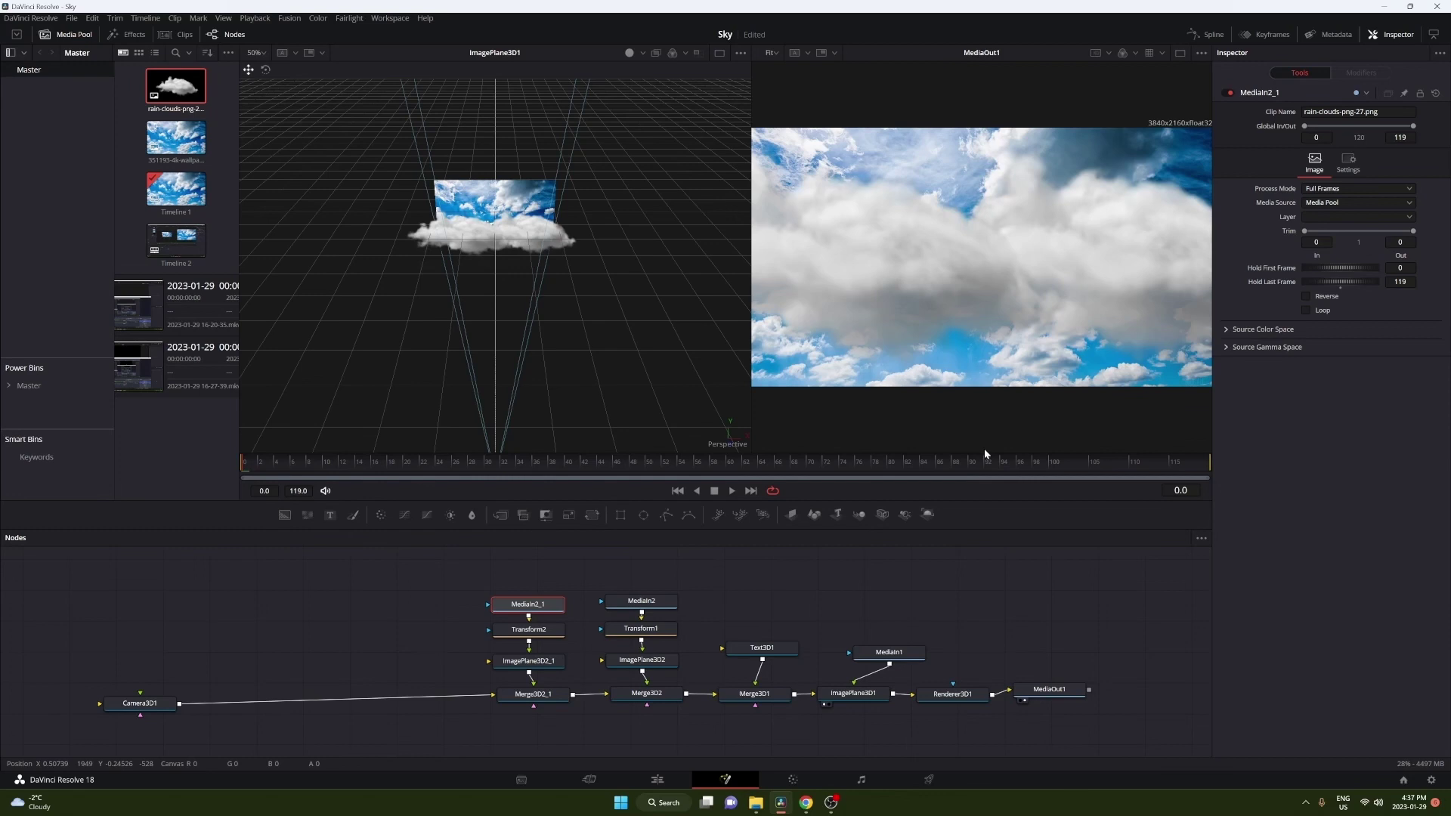
{"action": "left_click_drag", "start_coordinate": [911, 462], "coordinate": [745, 475]}
Step: Set starting Center keyframes on Transform2 and Transform1 at frame 62
{"action": "left_click", "coordinate": [533, 630]}
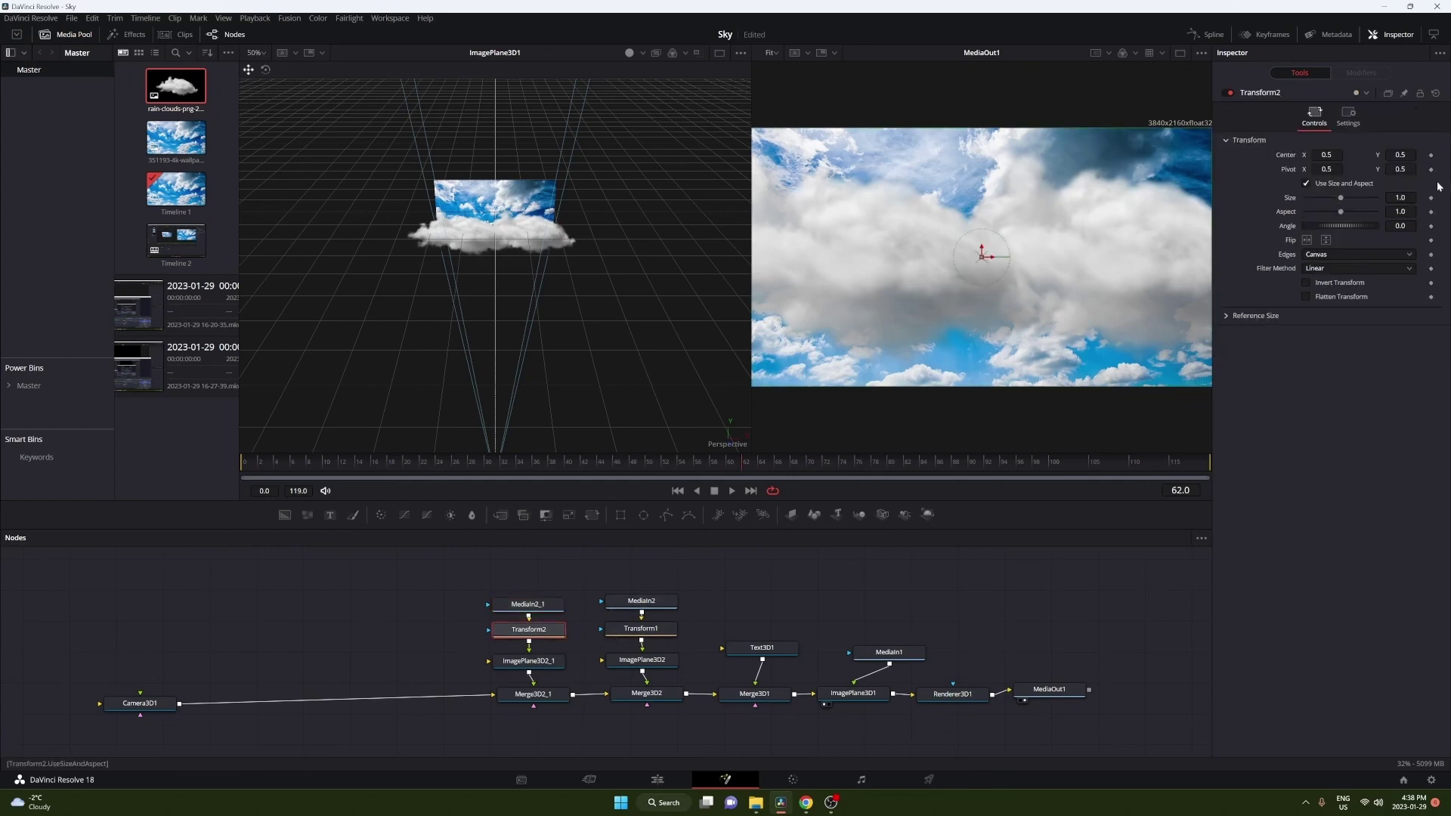
{"action": "left_click", "coordinate": [1431, 156]}
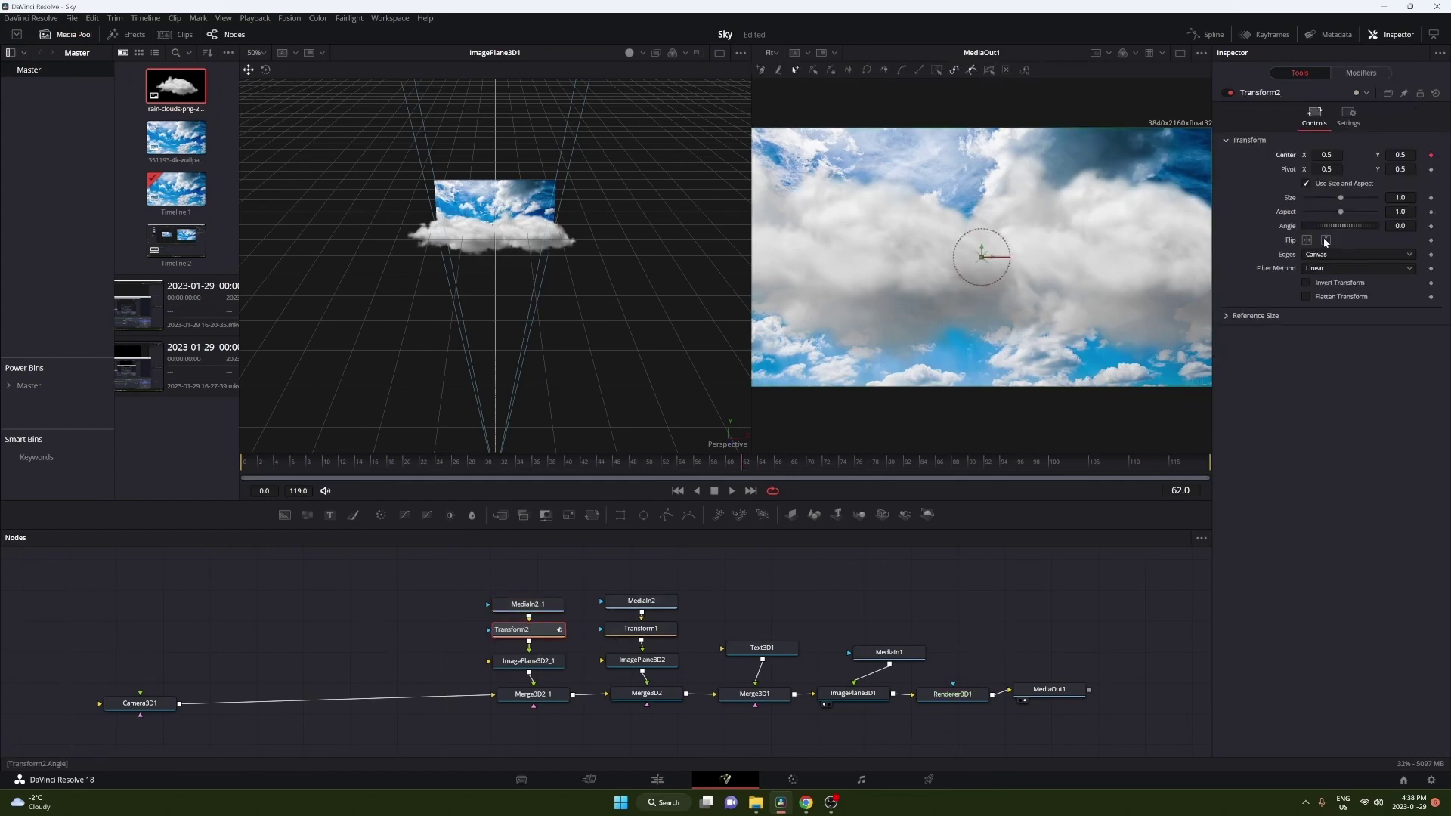
{"action": "left_click", "coordinate": [661, 627]}
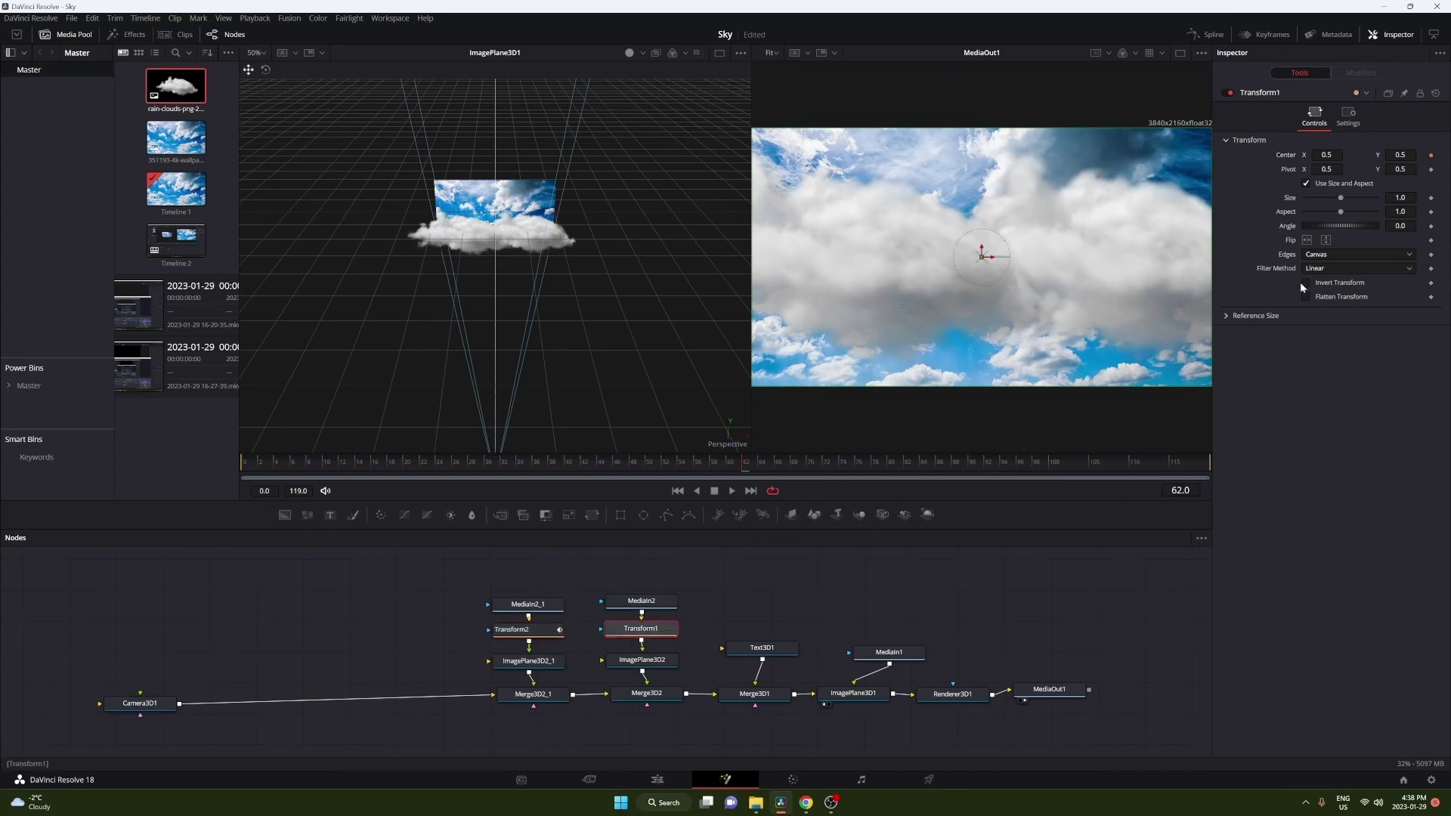
{"action": "left_click", "coordinate": [1431, 156]}
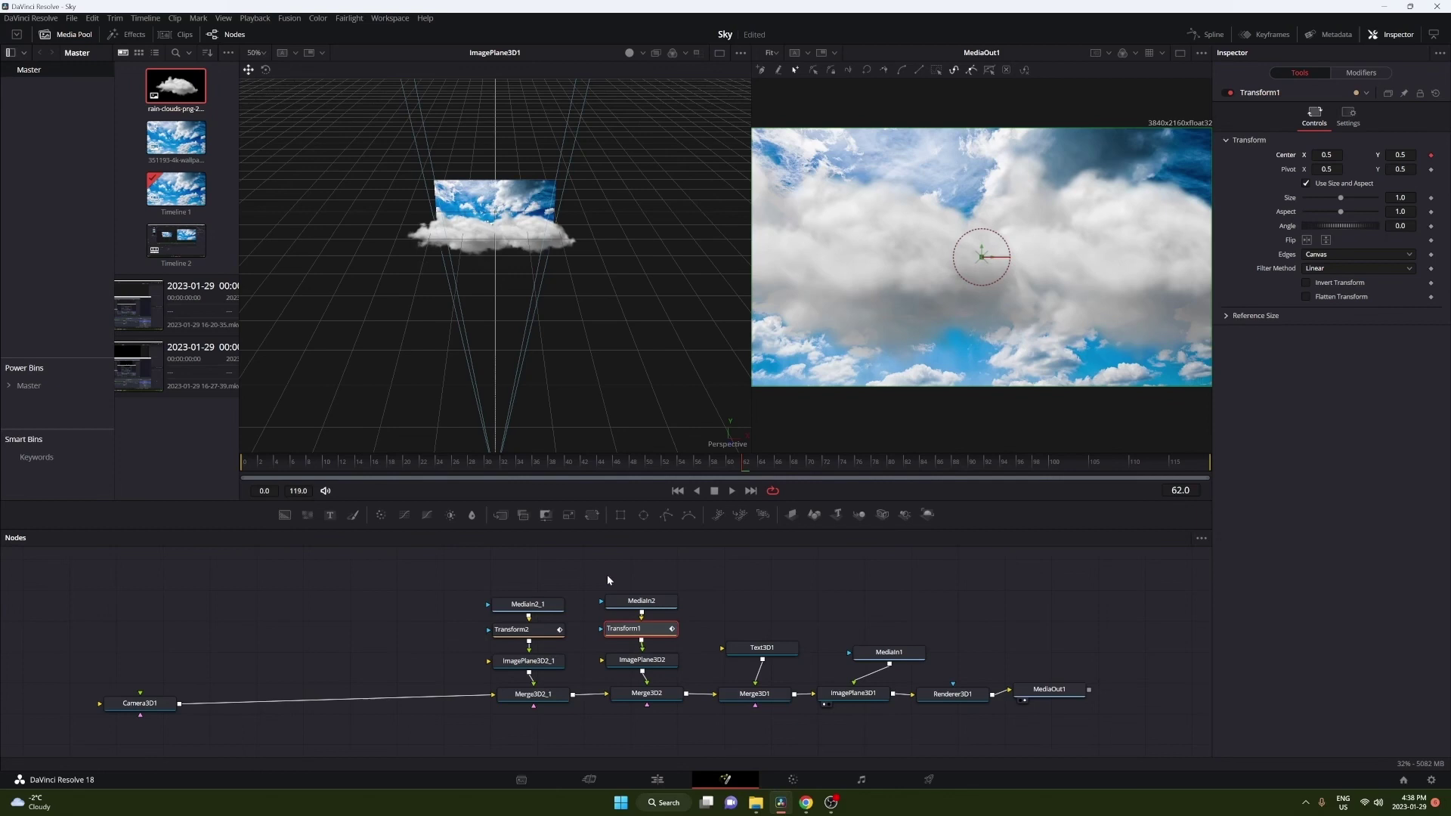
Step: At frame 81 push Transform1's cloud right and Transform2's left, then play from frame 59
{"action": "left_click", "coordinate": [897, 464]}
{"action": "left_click_drag", "start_coordinate": [1326, 154], "coordinate": [1447, 154]}
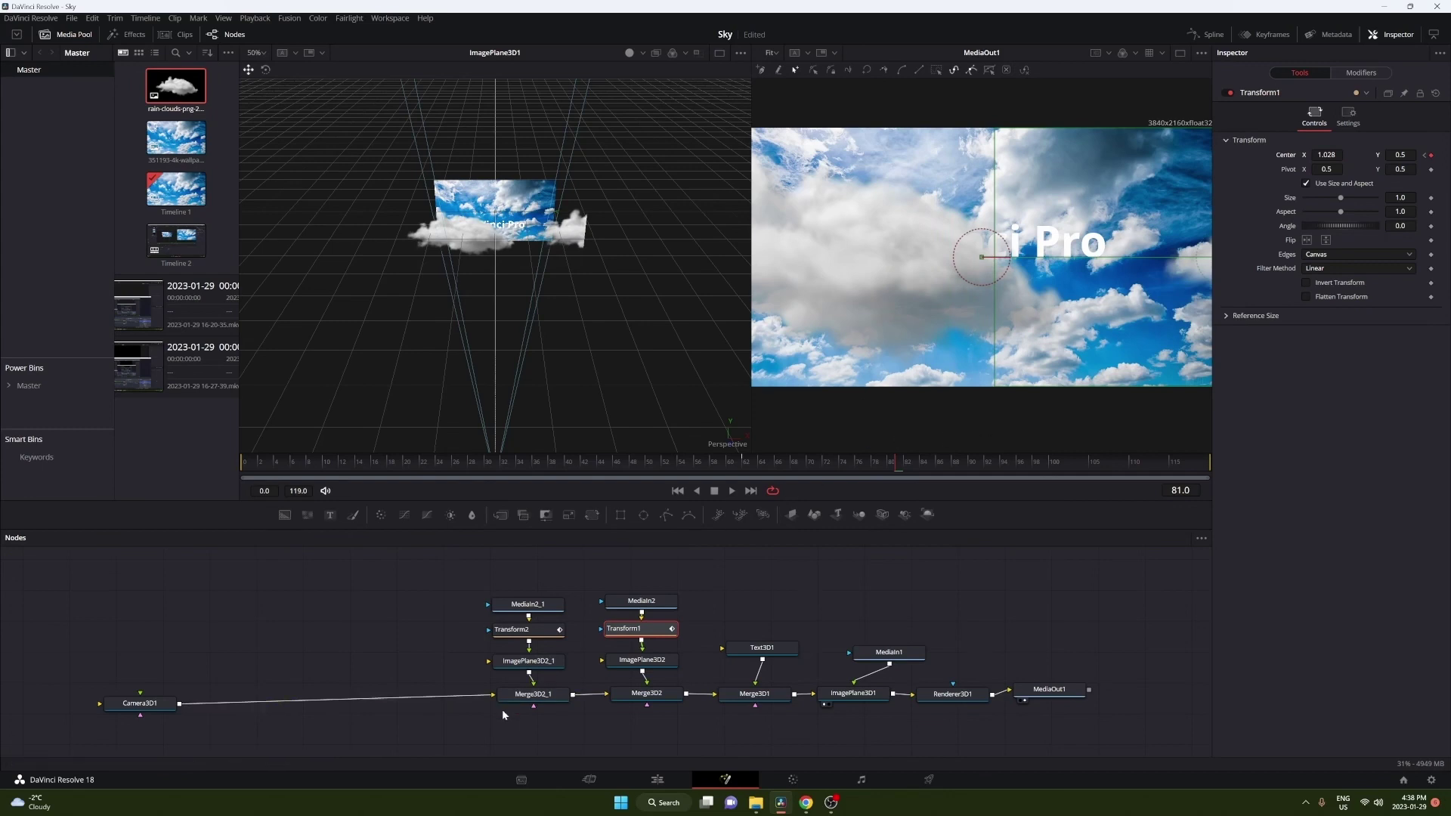
{"action": "left_click", "coordinate": [532, 630]}
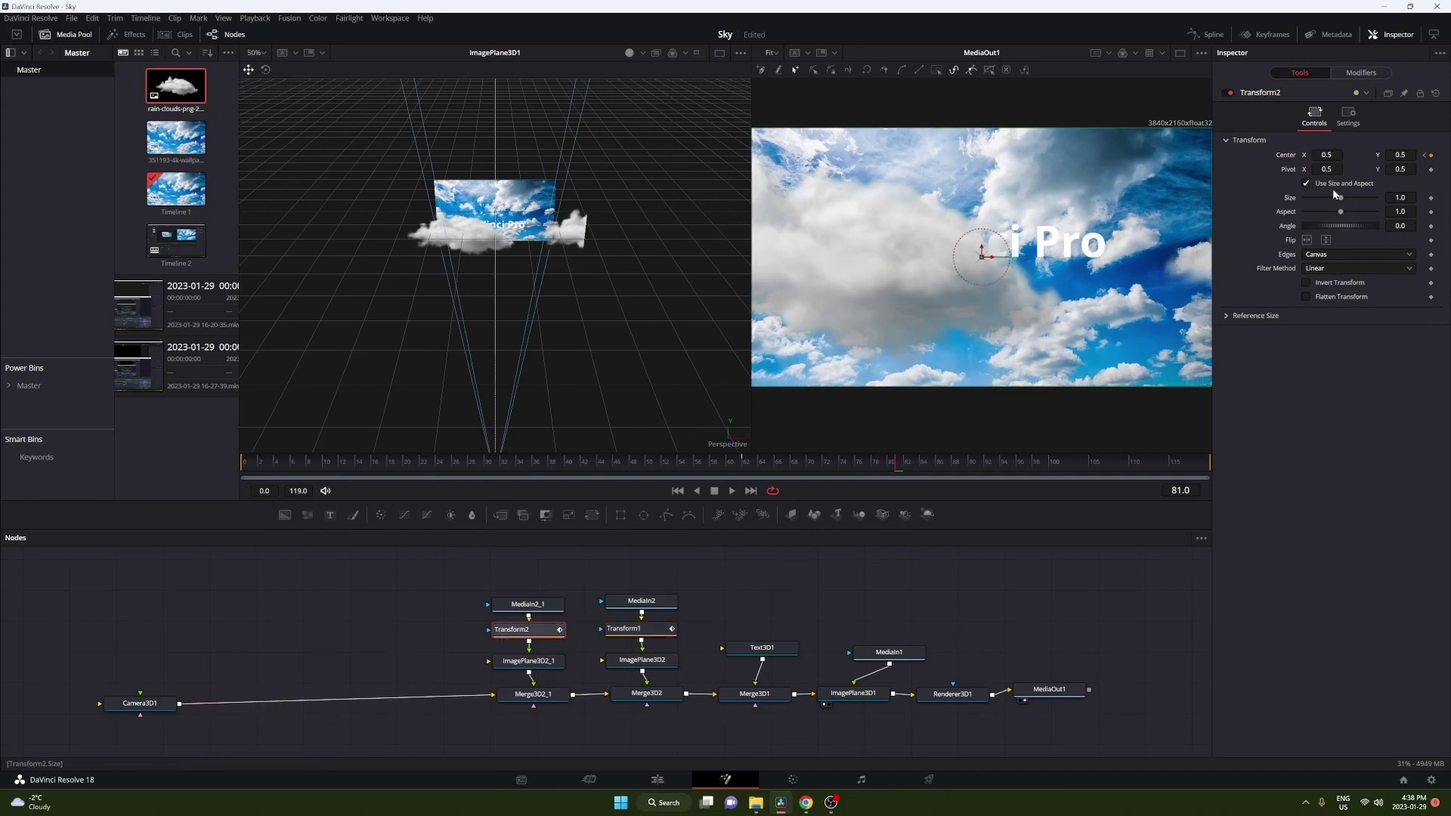
{"action": "left_click_drag", "start_coordinate": [981, 256], "coordinate": [793, 257]}
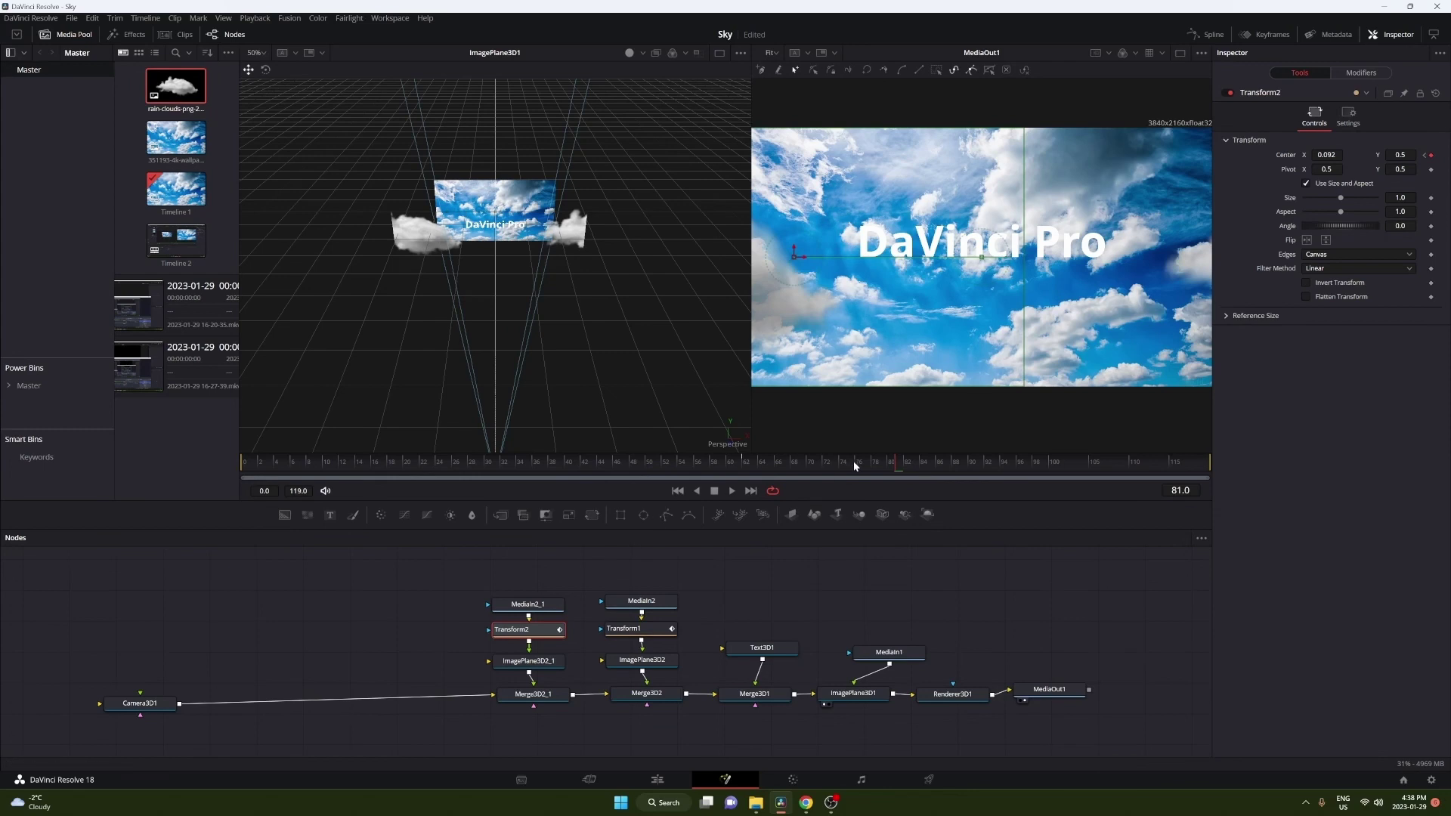
{"action": "left_click_drag", "start_coordinate": [855, 466], "coordinate": [720, 470]}
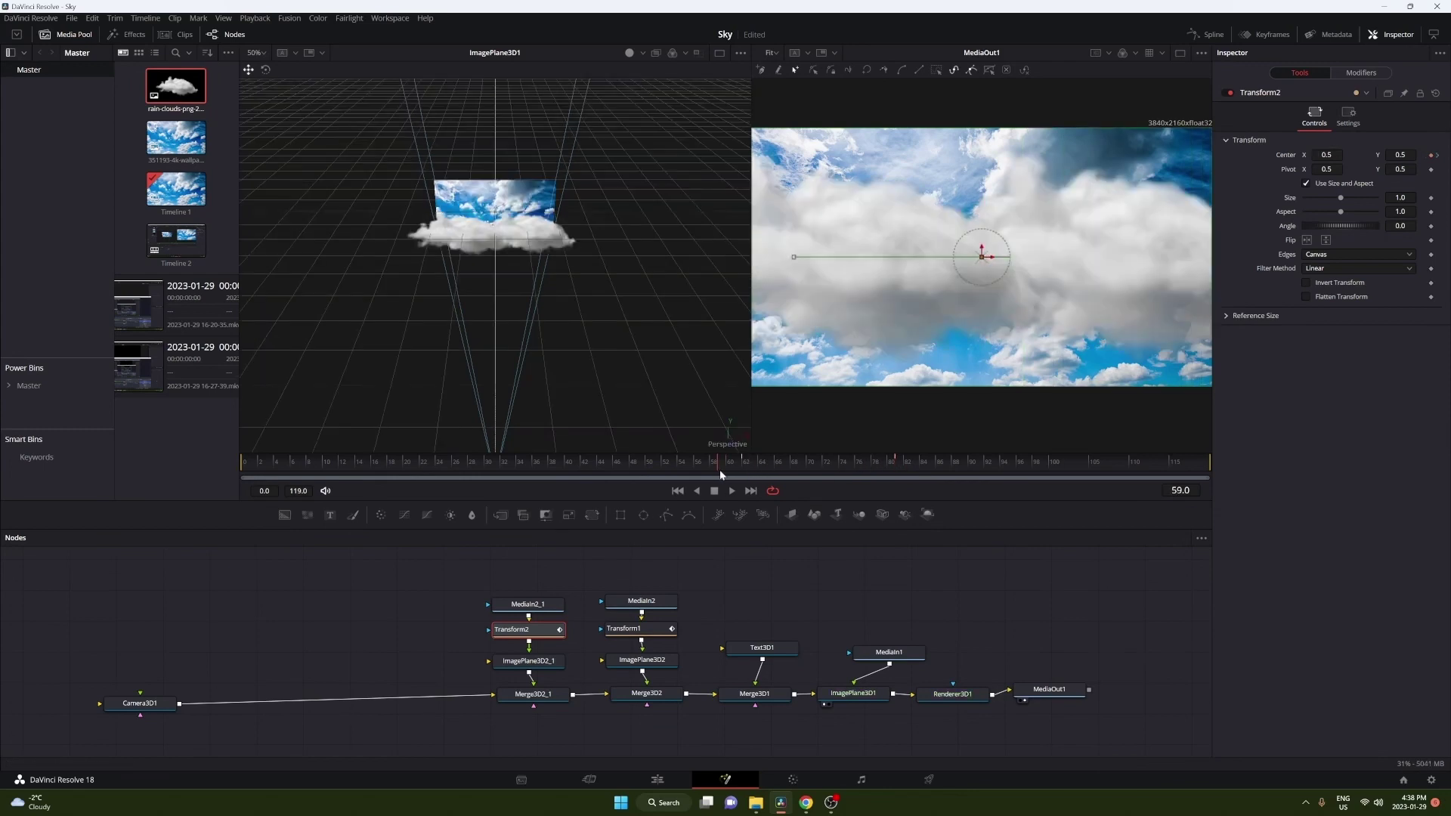
{"action": "key", "text": "space"}
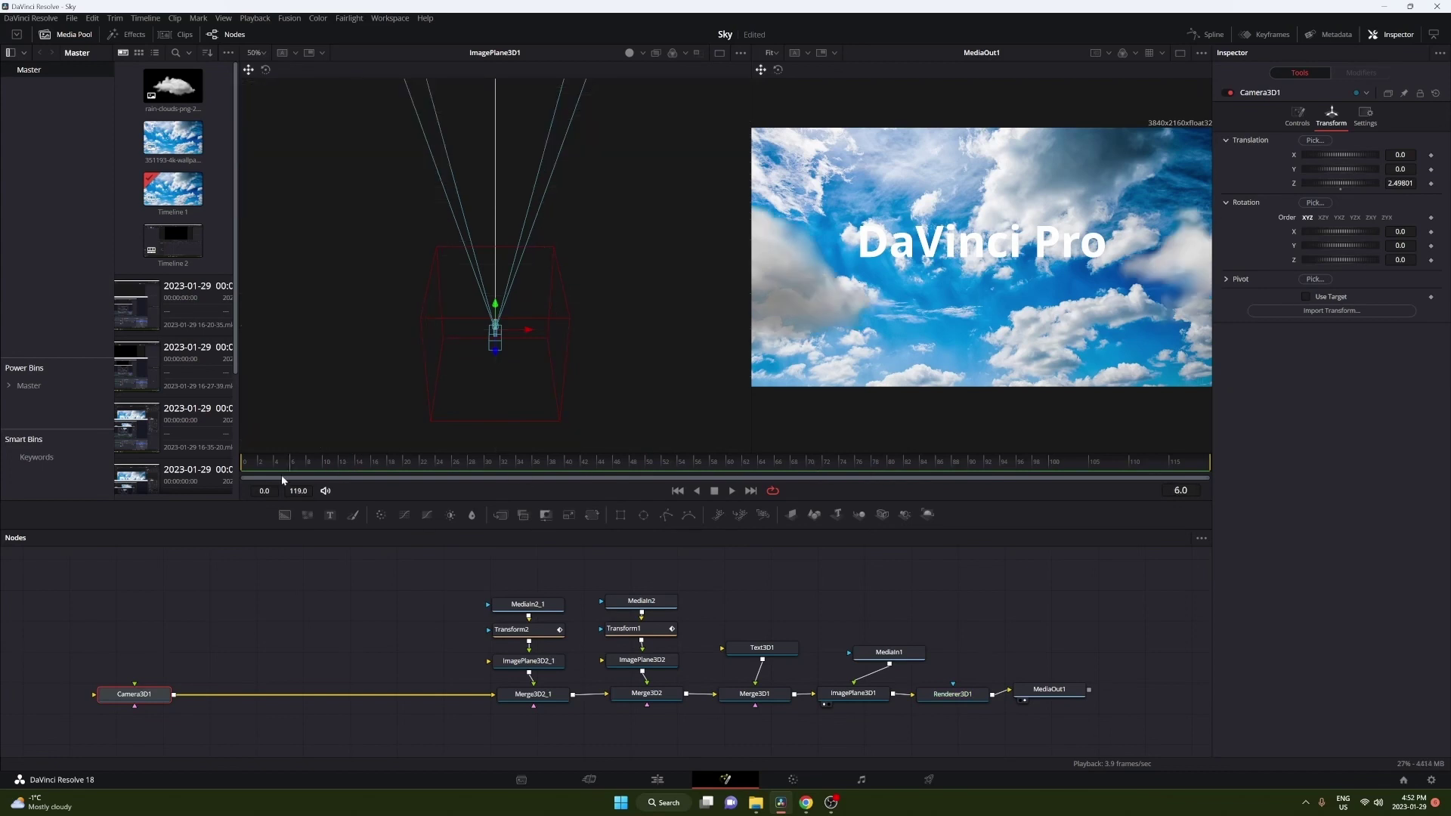
Step: Keyframe Camera3D1's Translation Z at 2.49 on frame 0 and 1.63 on frame 119
{"action": "left_click", "coordinate": [247, 469]}
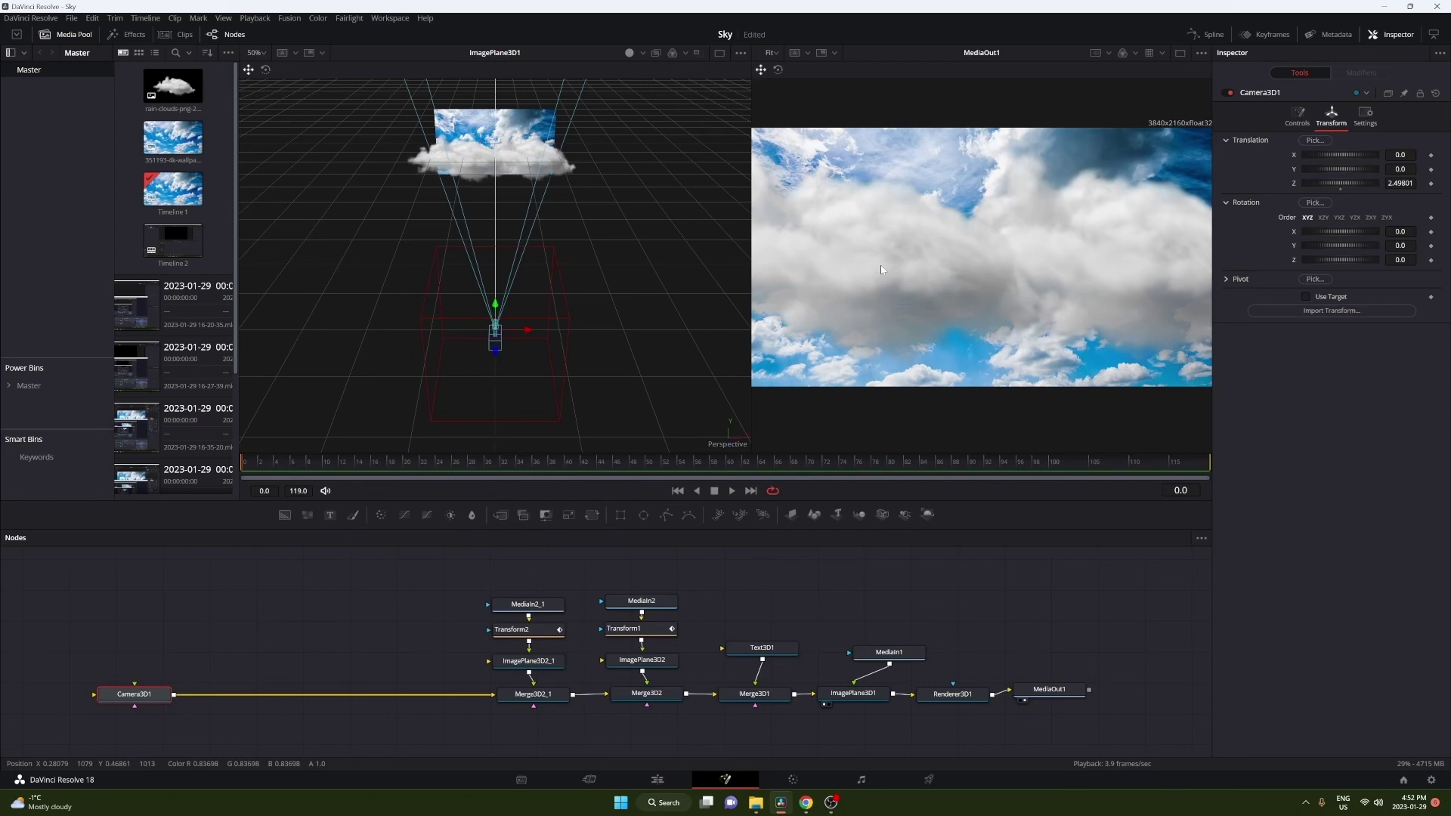
{"action": "left_click", "coordinate": [1430, 183]}
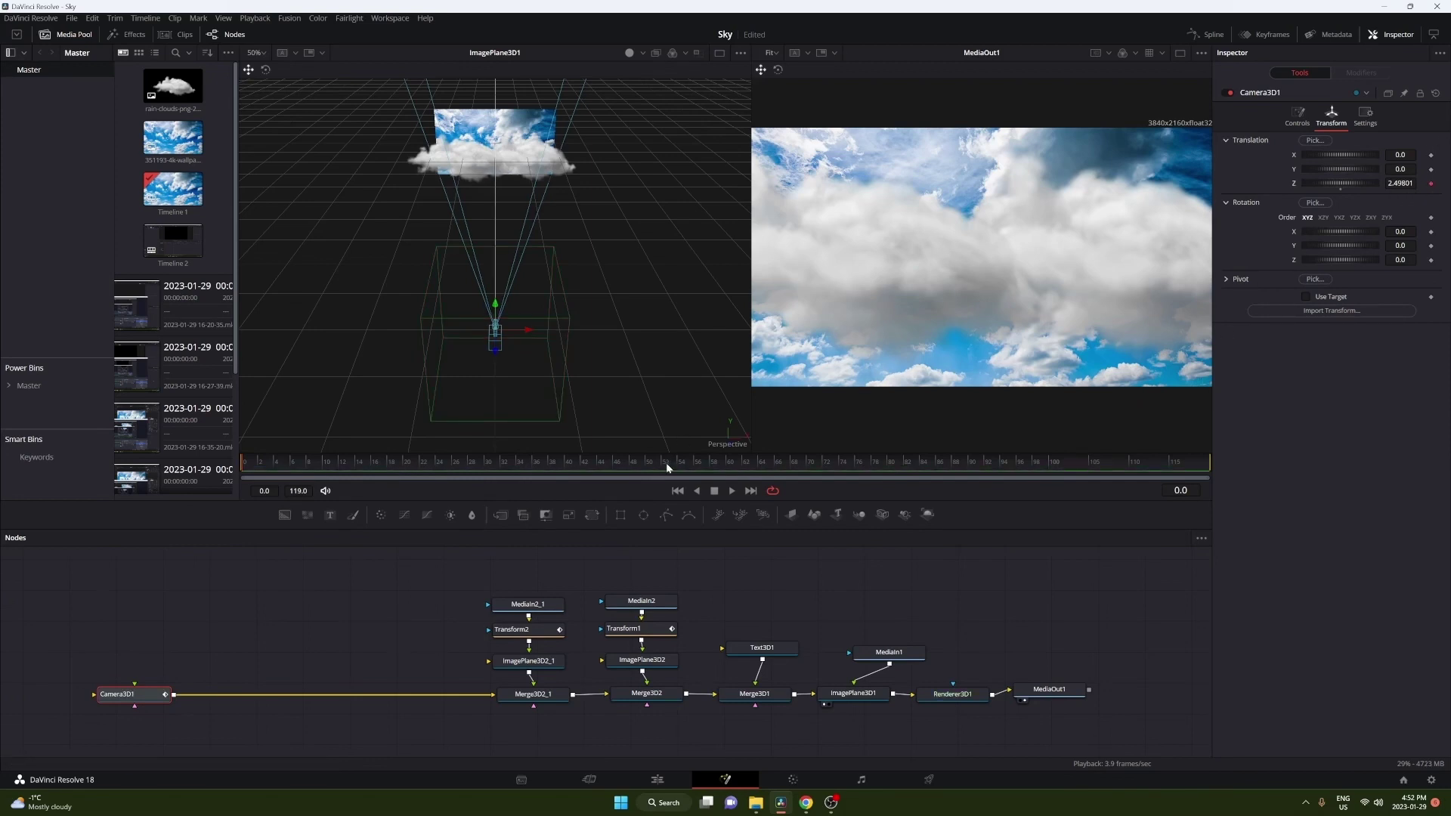
{"action": "left_click", "coordinate": [1209, 464]}
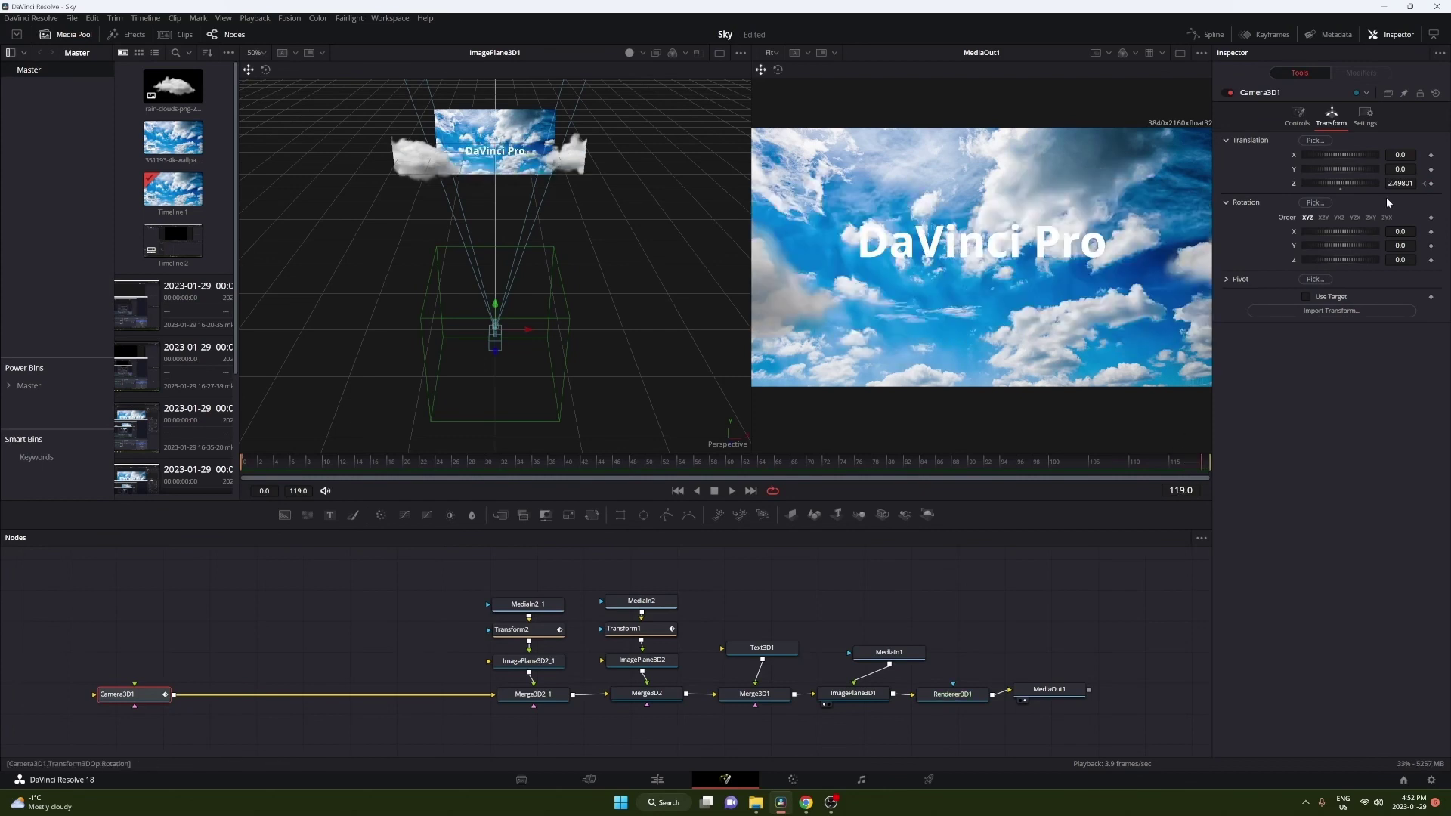
{"action": "left_click_drag", "start_coordinate": [1351, 183], "coordinate": [1341, 186]}
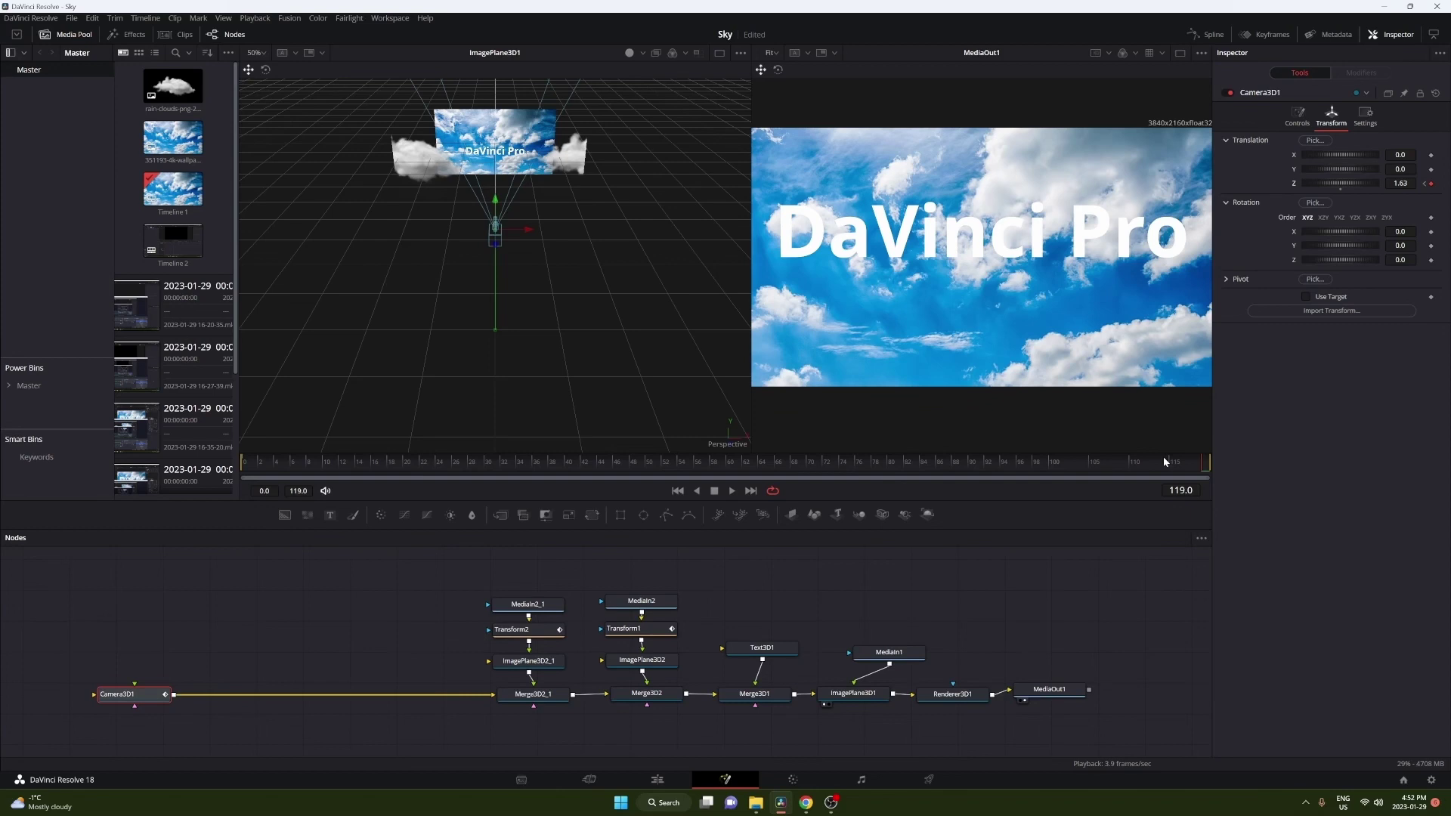
{"action": "left_click_drag", "start_coordinate": [1163, 457], "coordinate": [254, 417]}
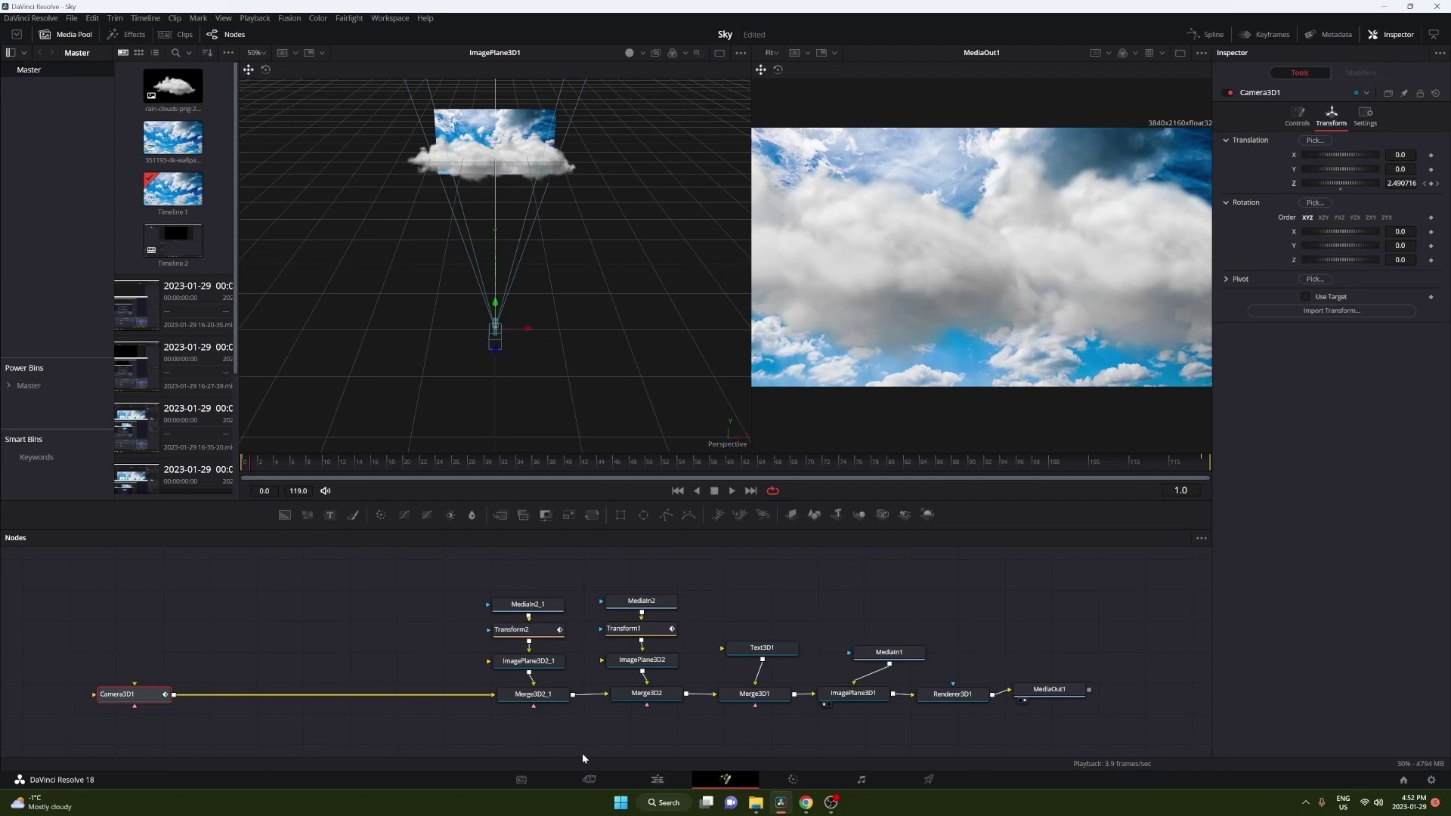
Step: Duplicate the MediaIn2_1, Transform2, ImagePlane3D2_1 and Merge3D2_1 cloud chain and place the copy
{"action": "left_click_drag", "start_coordinate": [554, 731], "coordinate": [515, 599]}
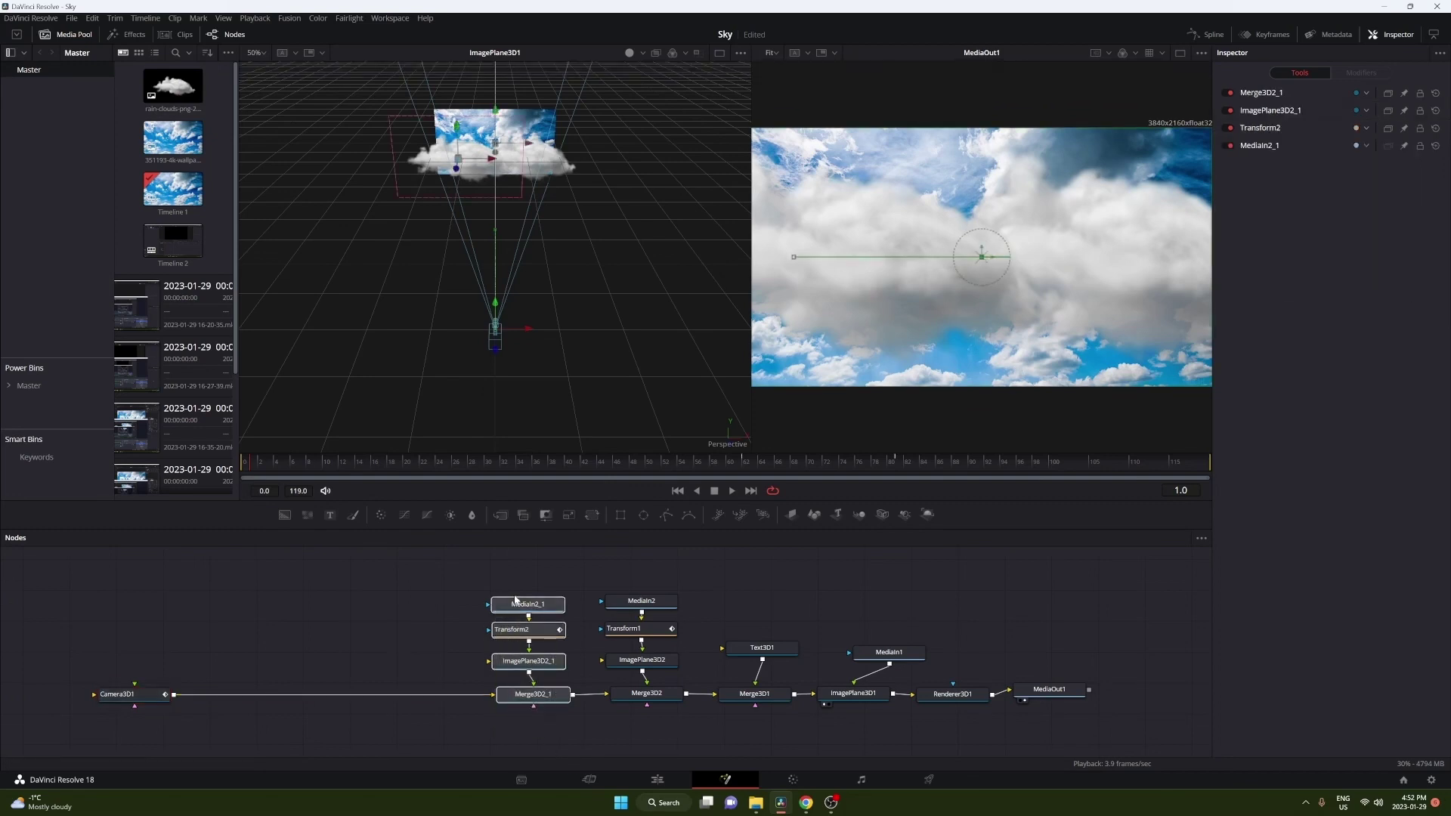
{"action": "key", "text": "ctrl+c"}
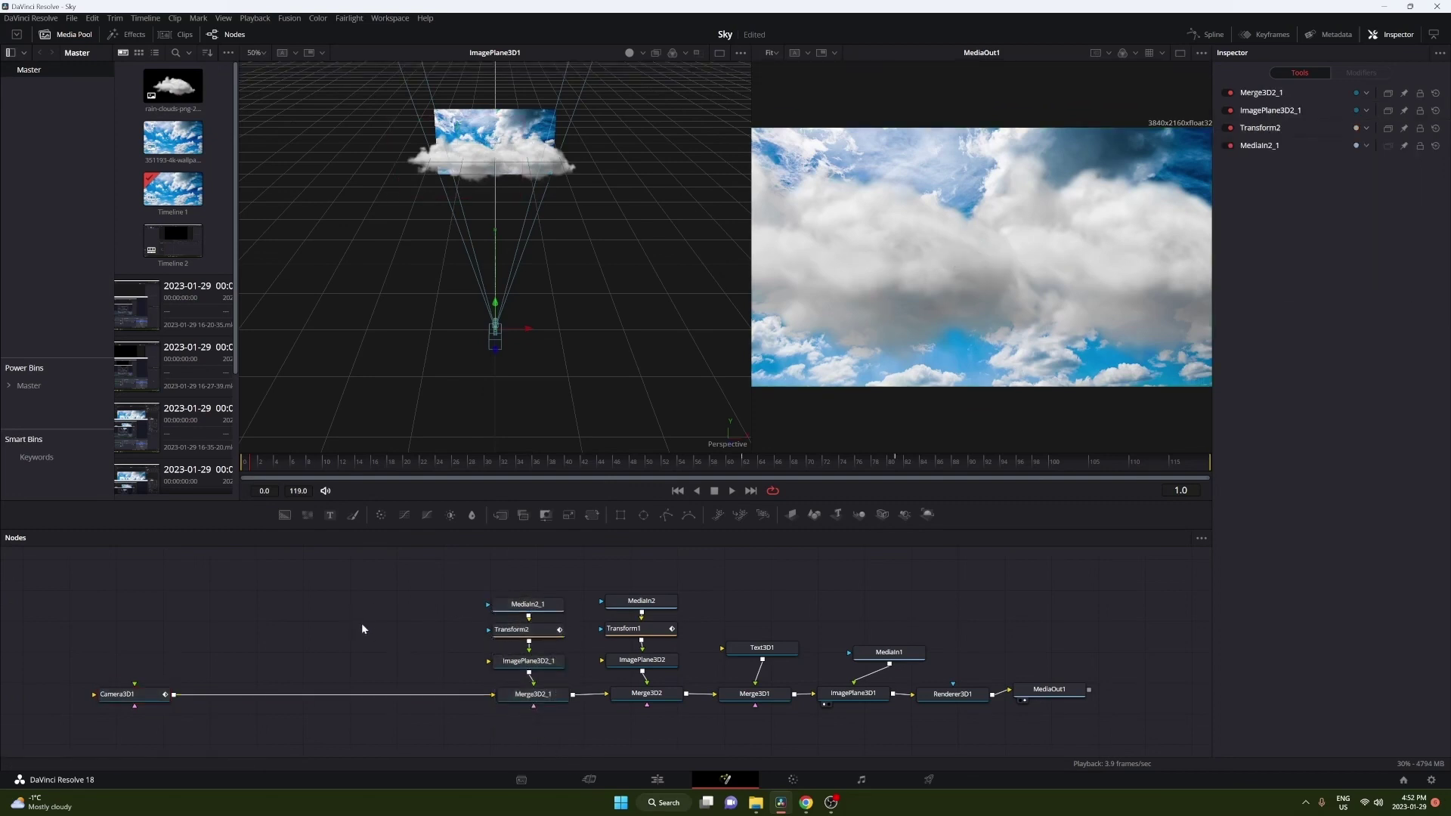
{"action": "key", "text": "ctrl+v"}
{"action": "left_click_drag", "start_coordinate": [372, 632], "coordinate": [444, 697]}
Step: Delete the pasted Transform2_1 node and move MediaIn2_1_1 down beside its image plane
{"action": "left_click", "coordinate": [442, 581]}
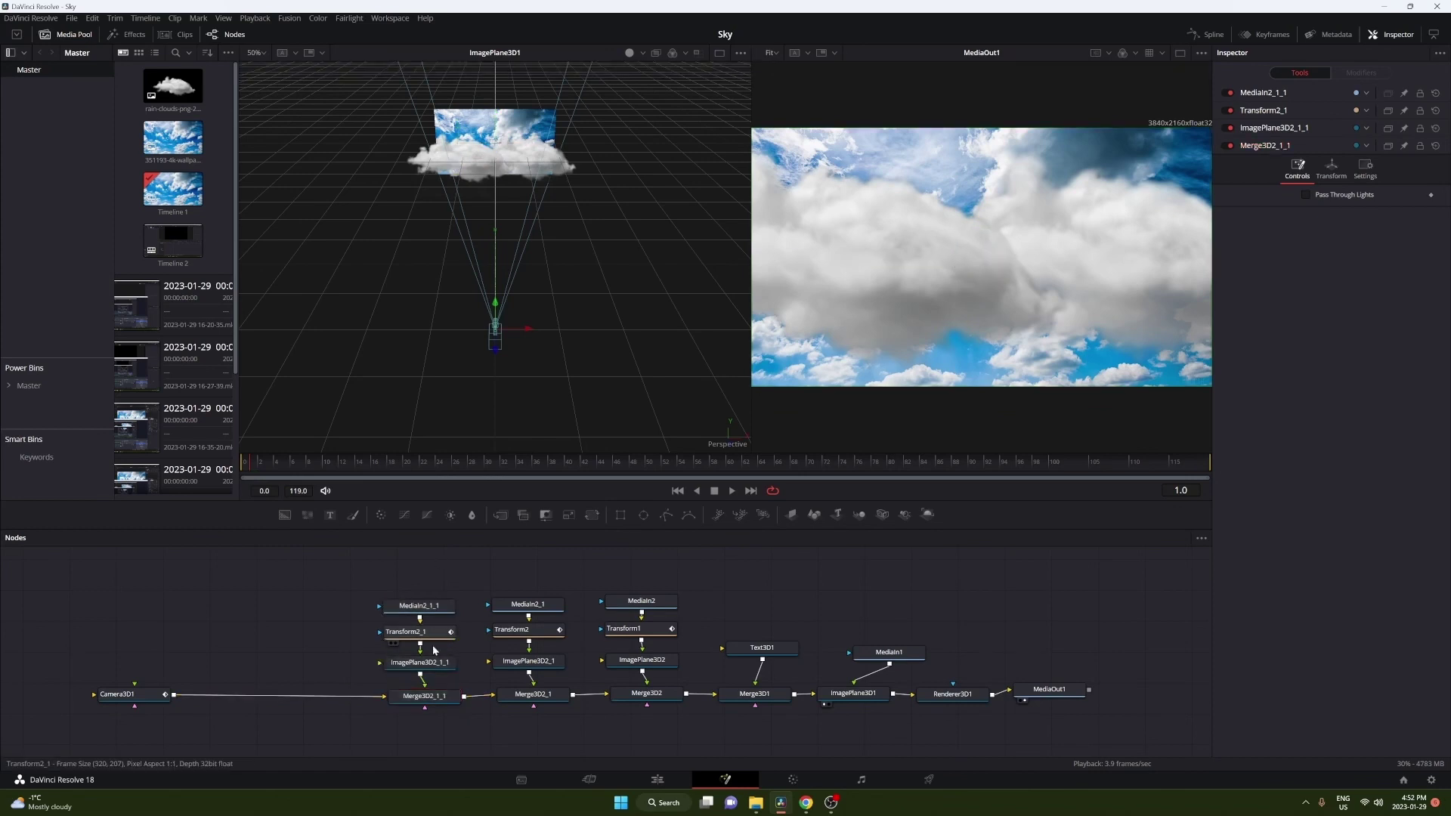
{"action": "left_click", "coordinate": [432, 637]}
{"action": "key", "text": "Delete"}
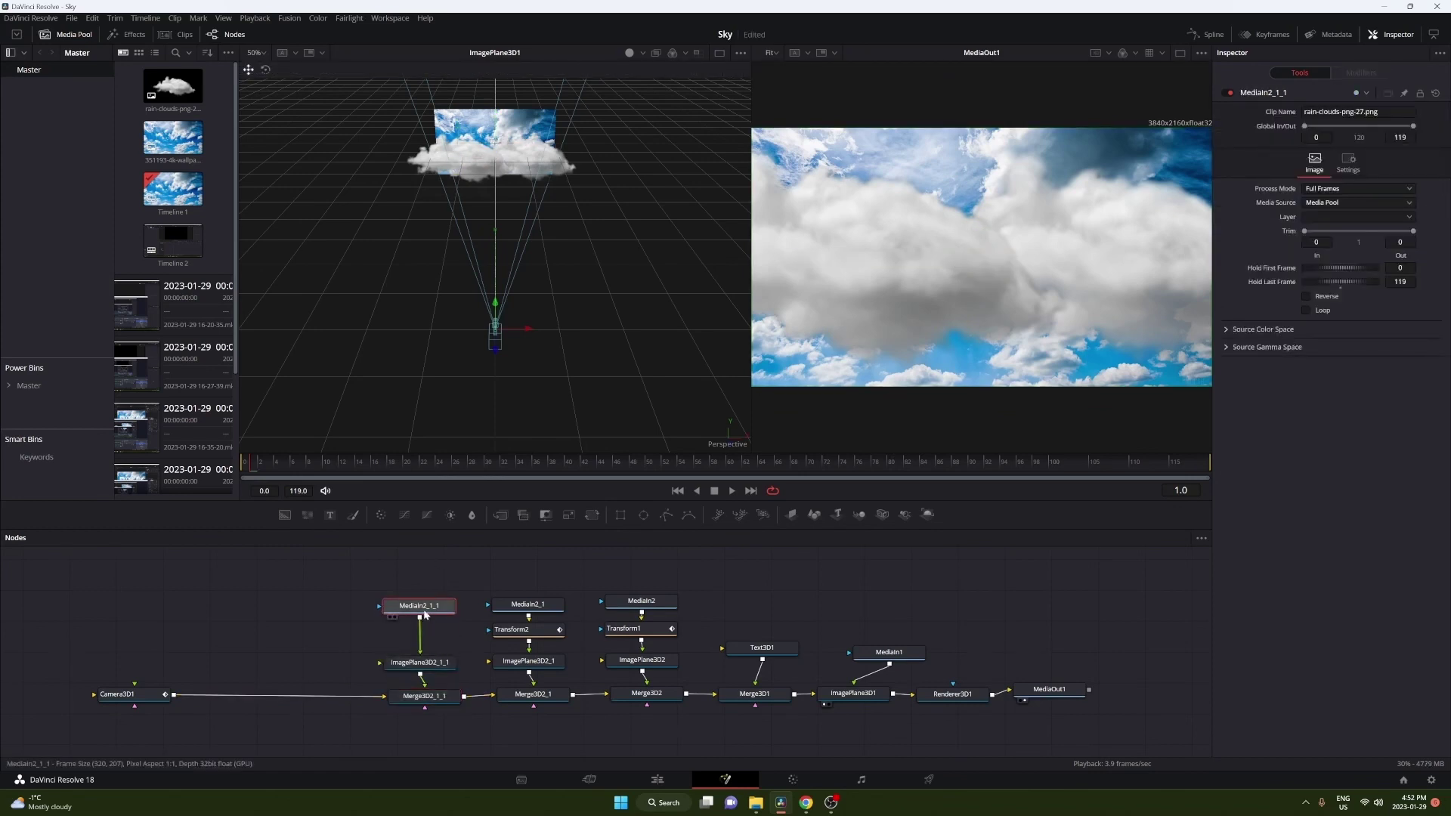
{"action": "left_click_drag", "start_coordinate": [424, 610], "coordinate": [426, 632]}
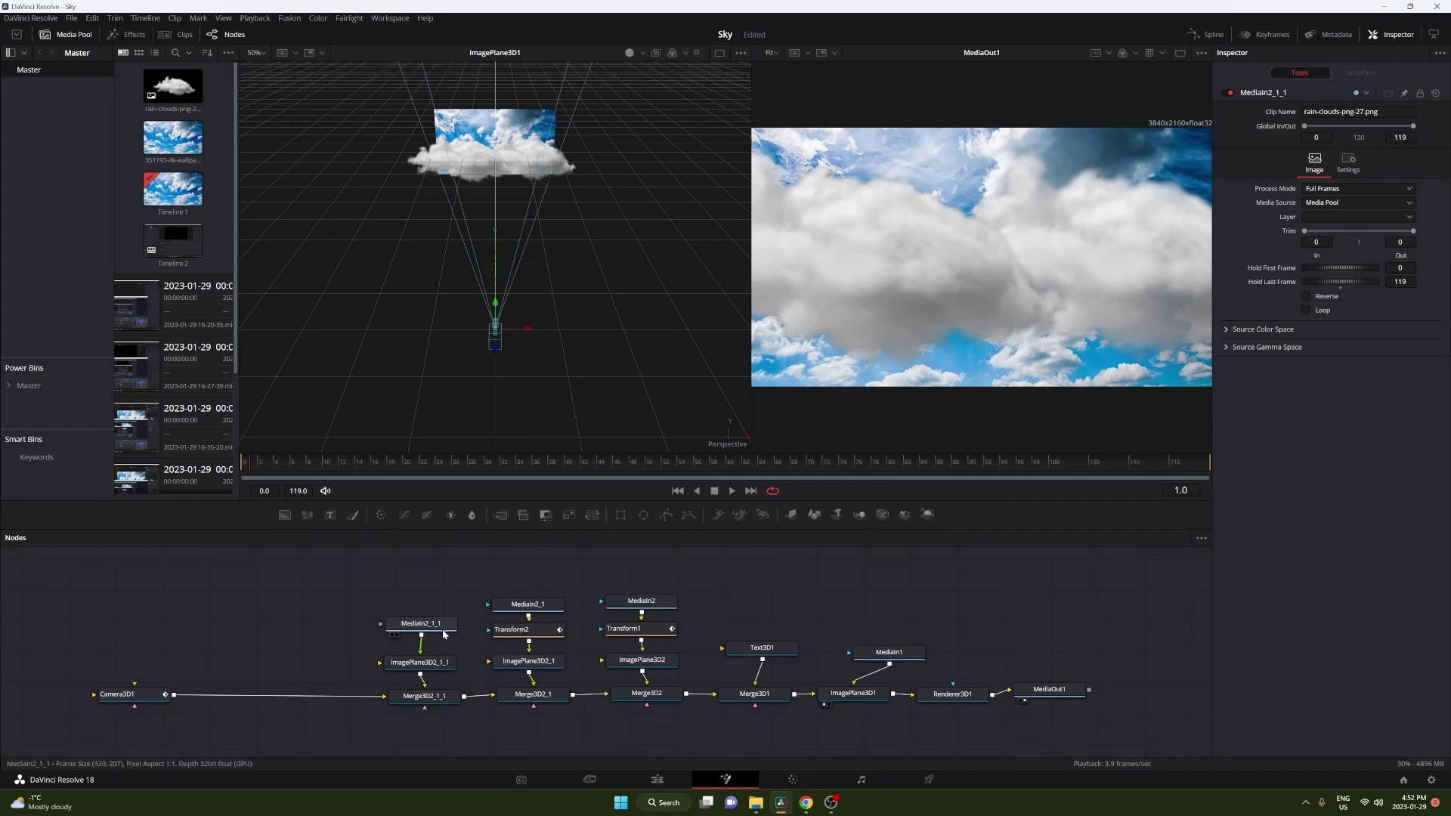
{"action": "left_click", "coordinate": [435, 698]}
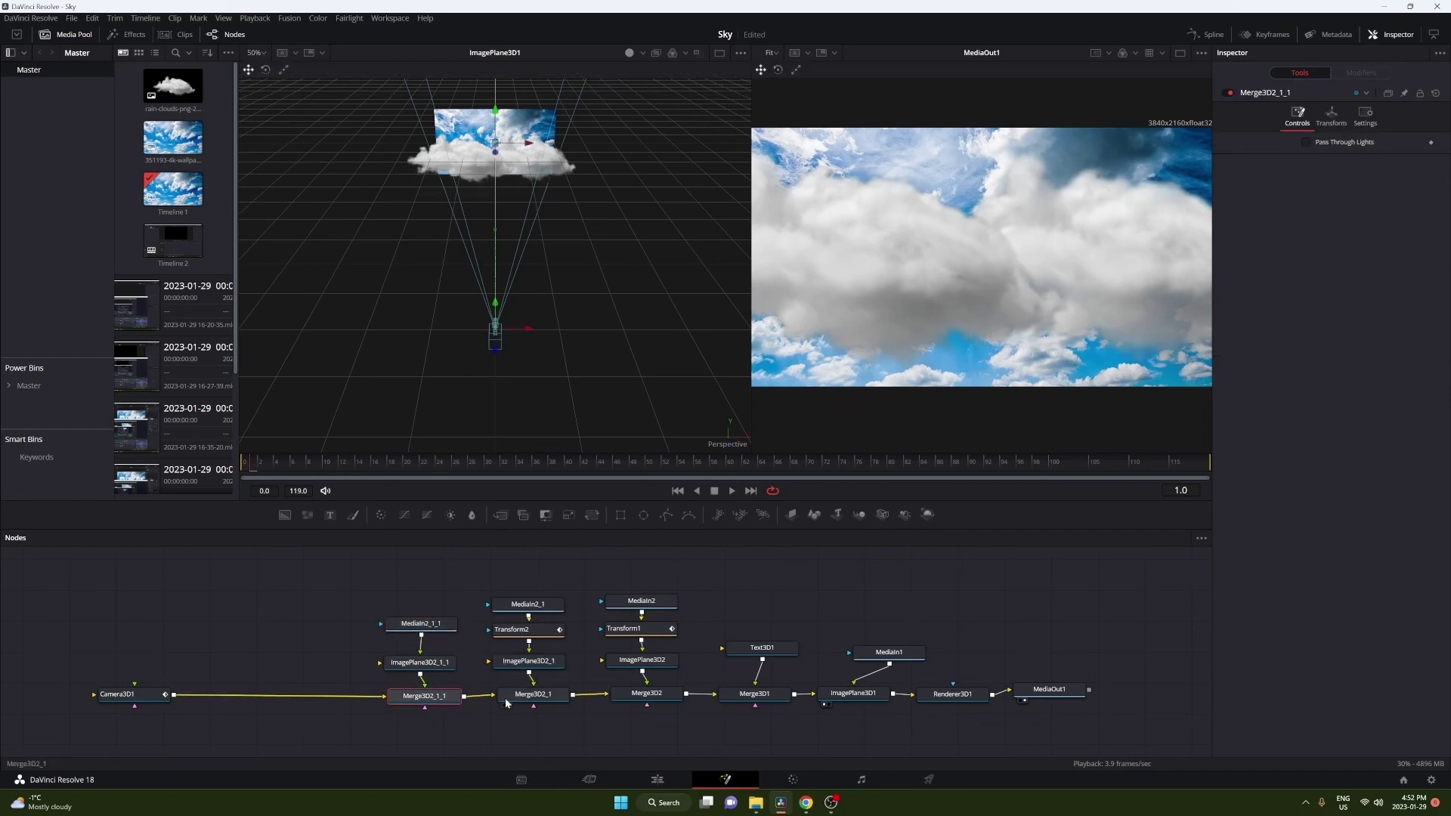
Step: Drag a cloud plane down and to the left in the 3D viewer
{"action": "left_click", "coordinate": [836, 697]}
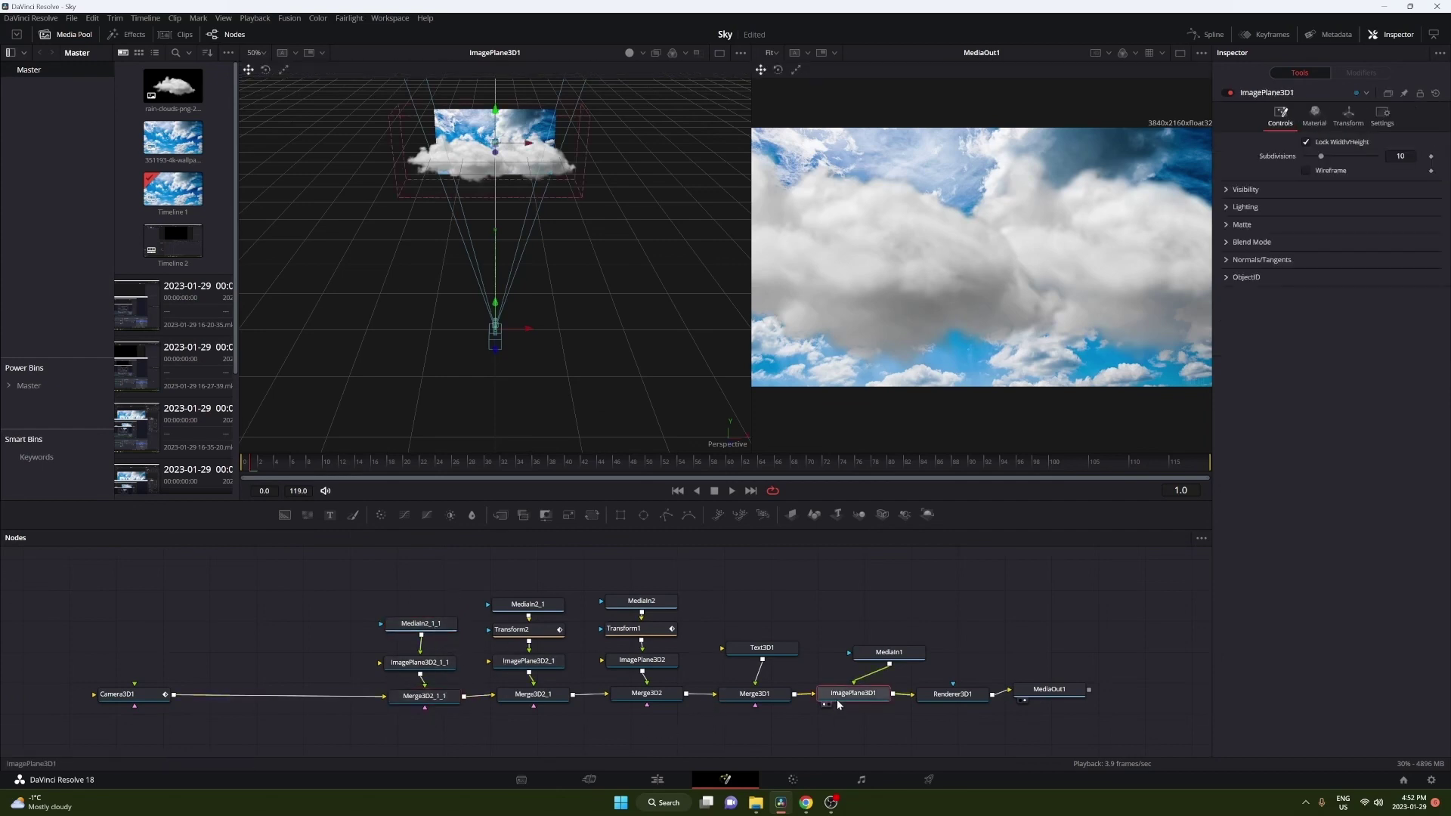
{"action": "left_click", "coordinate": [434, 170]}
{"action": "left_click_drag", "start_coordinate": [454, 182], "coordinate": [444, 229]}
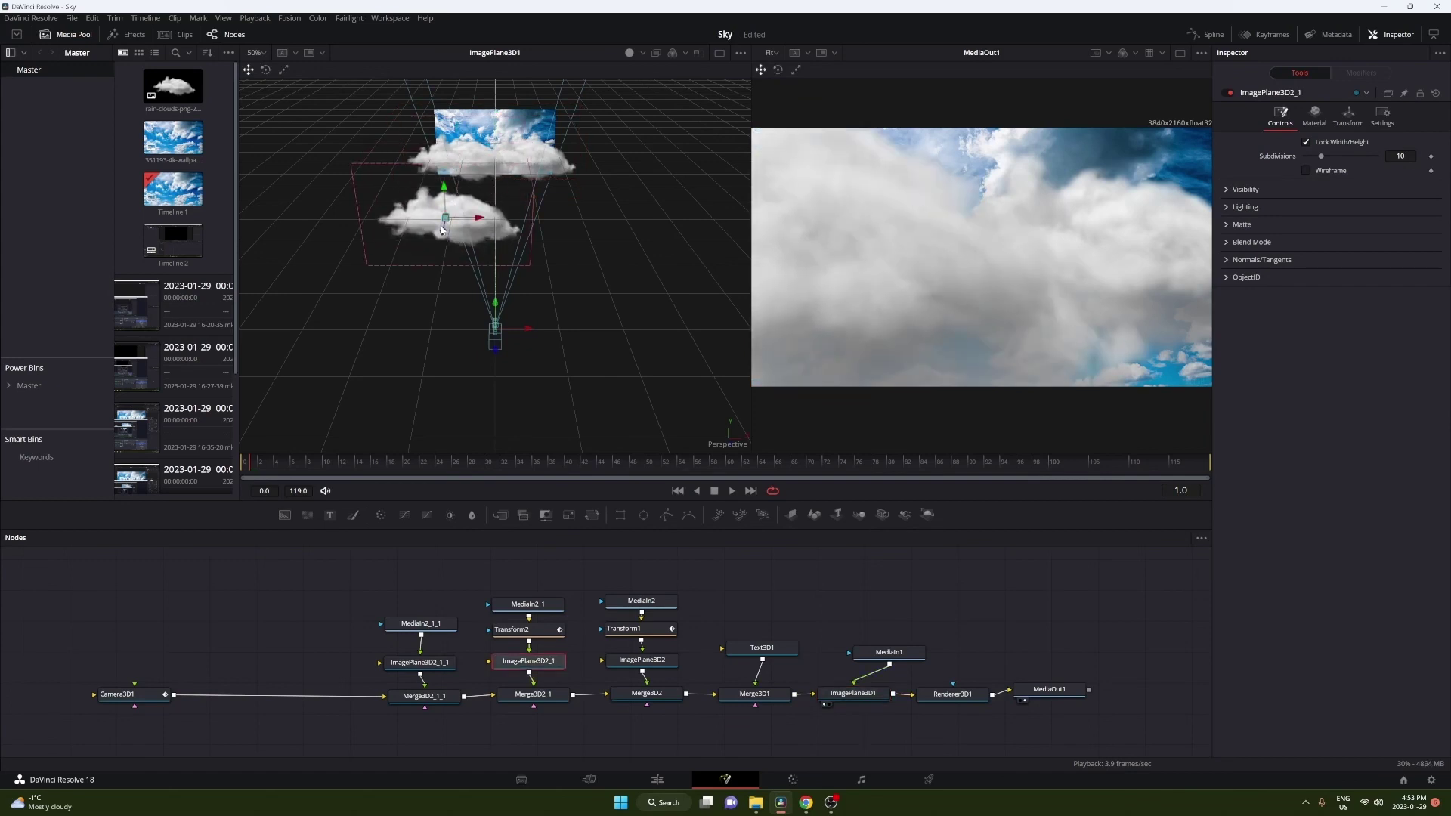
Step: Show ImagePlane3D2_1_1's transform settings, trying a smaller scale but keeping it at 1.0
{"action": "left_click", "coordinate": [442, 665]}
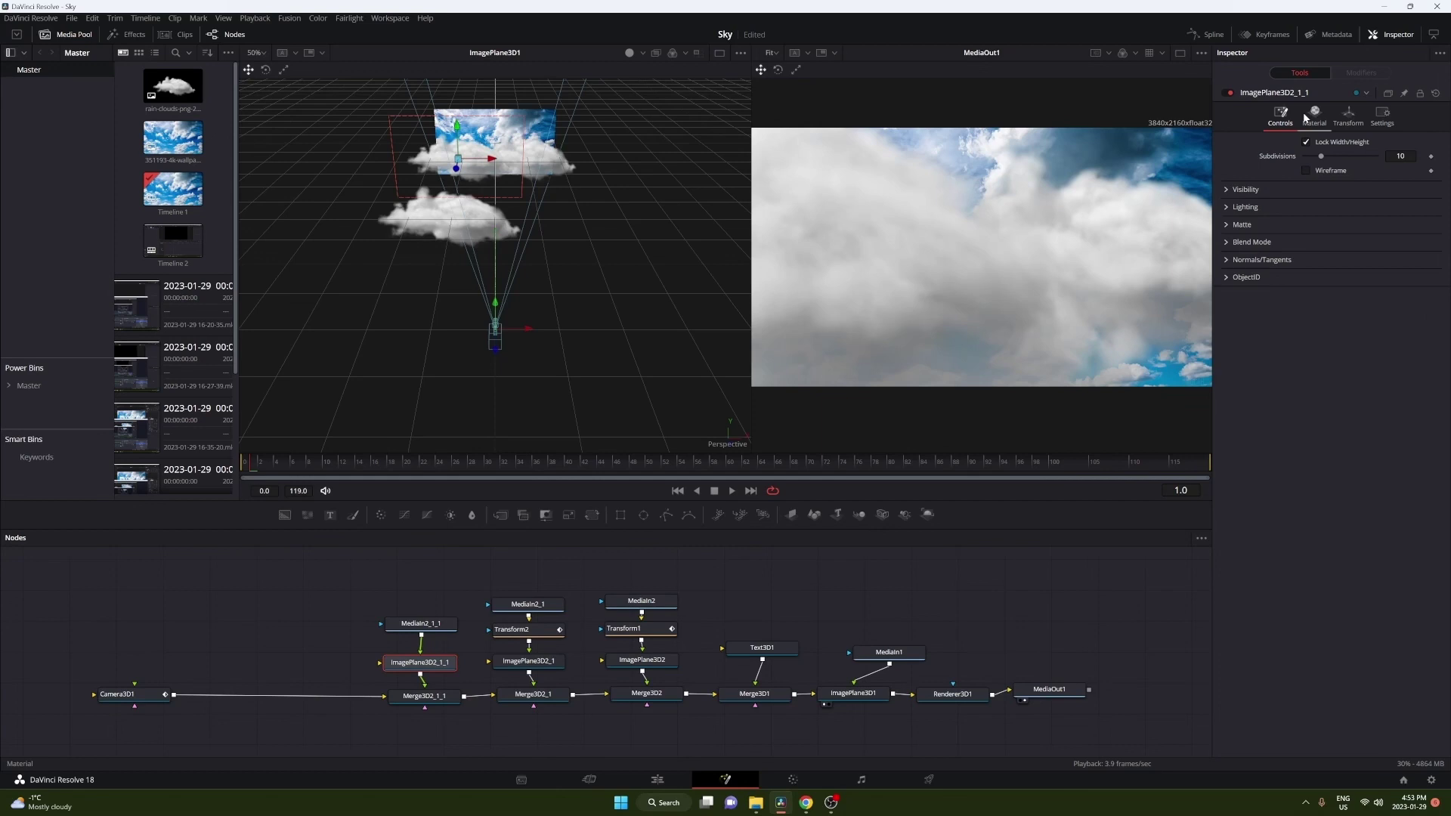
{"action": "left_click", "coordinate": [1347, 115]}
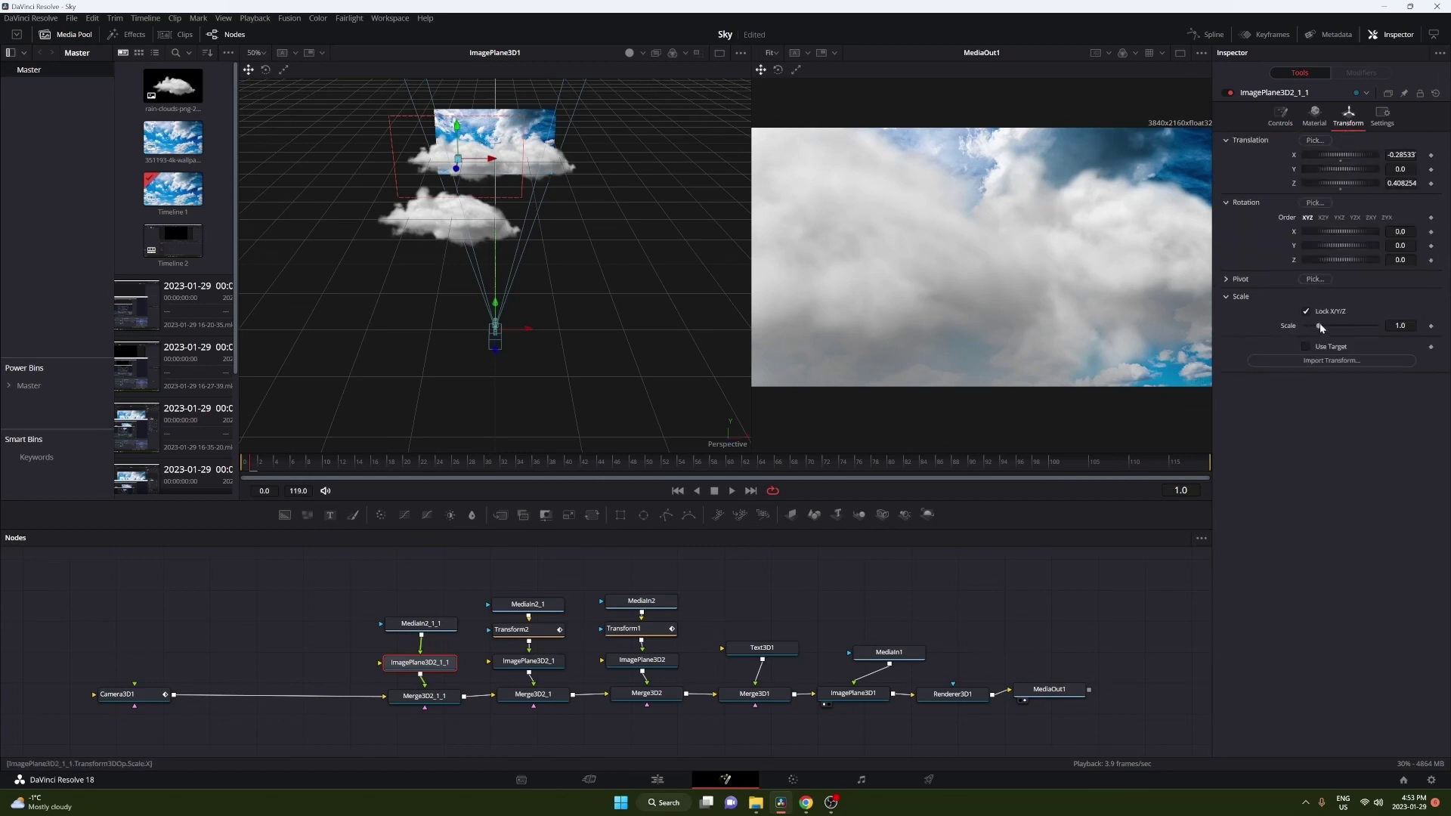
{"action": "left_click_drag", "start_coordinate": [1319, 325], "coordinate": [1312, 328]}
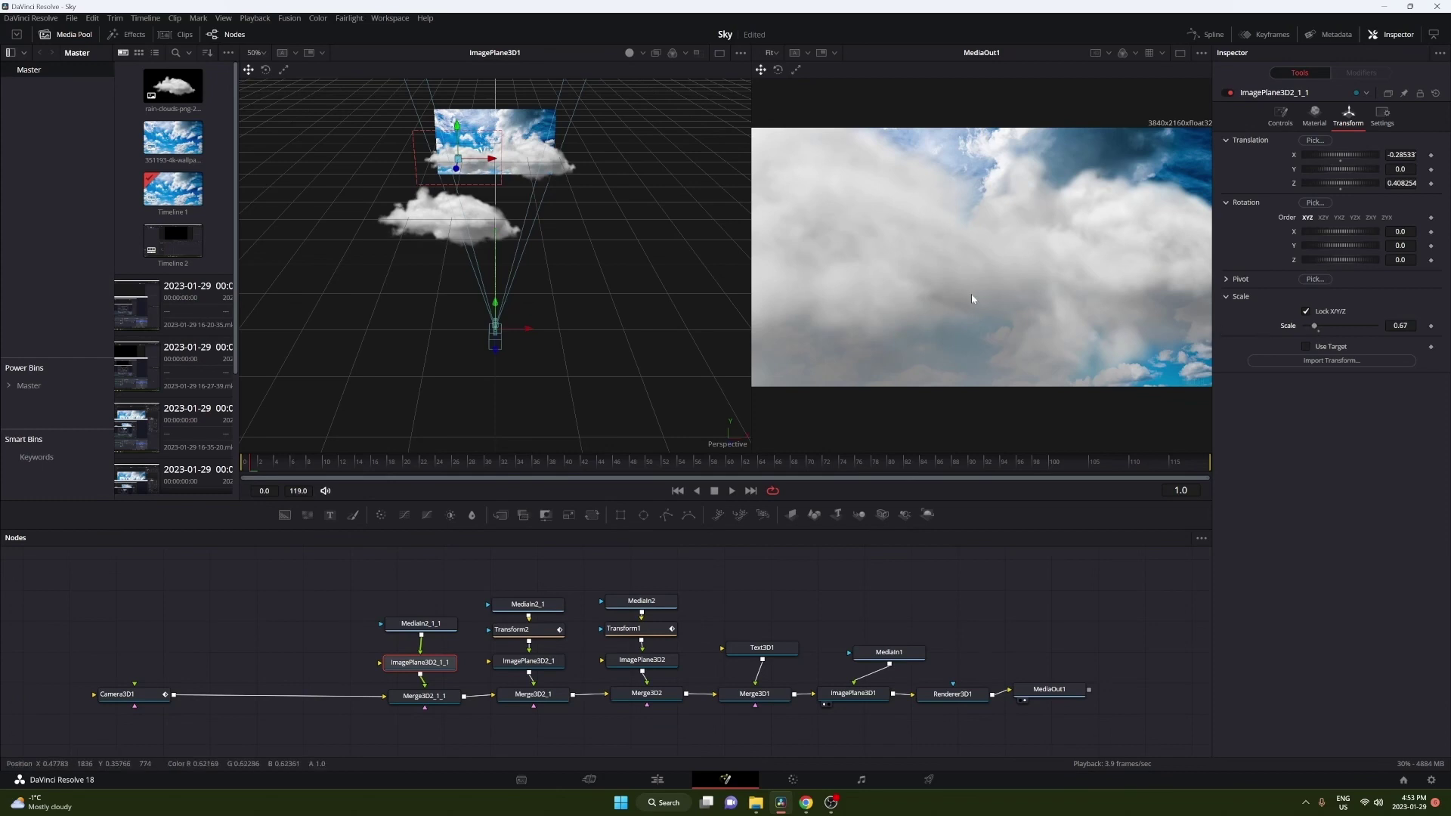
{"action": "key", "text": "ctrl+z"}
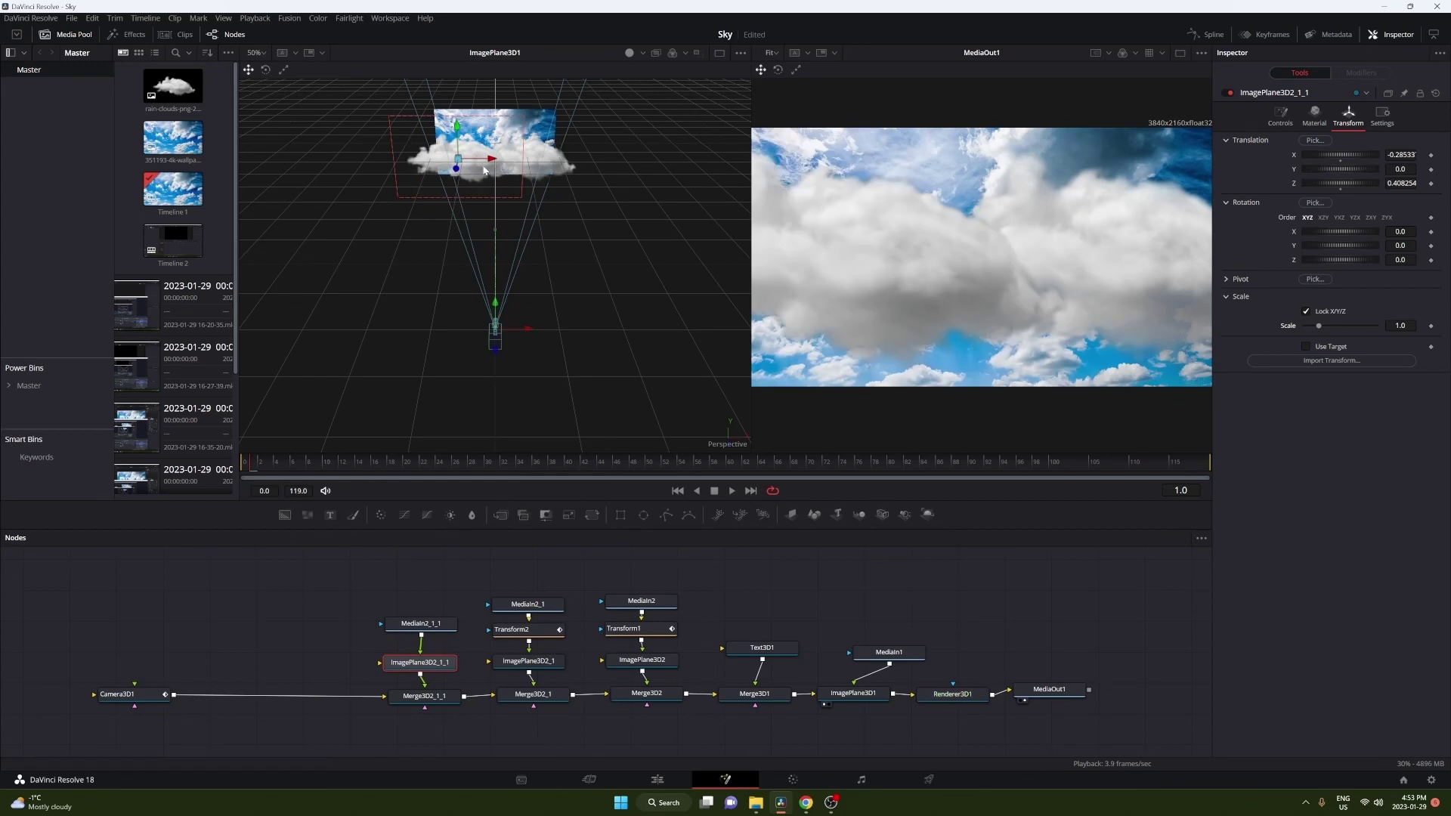
Step: Bring ImagePlane3D2_1_1 toward the camera to Z 1.762242, scale it to 0.552, and centre it
{"action": "left_click", "coordinate": [500, 661]}
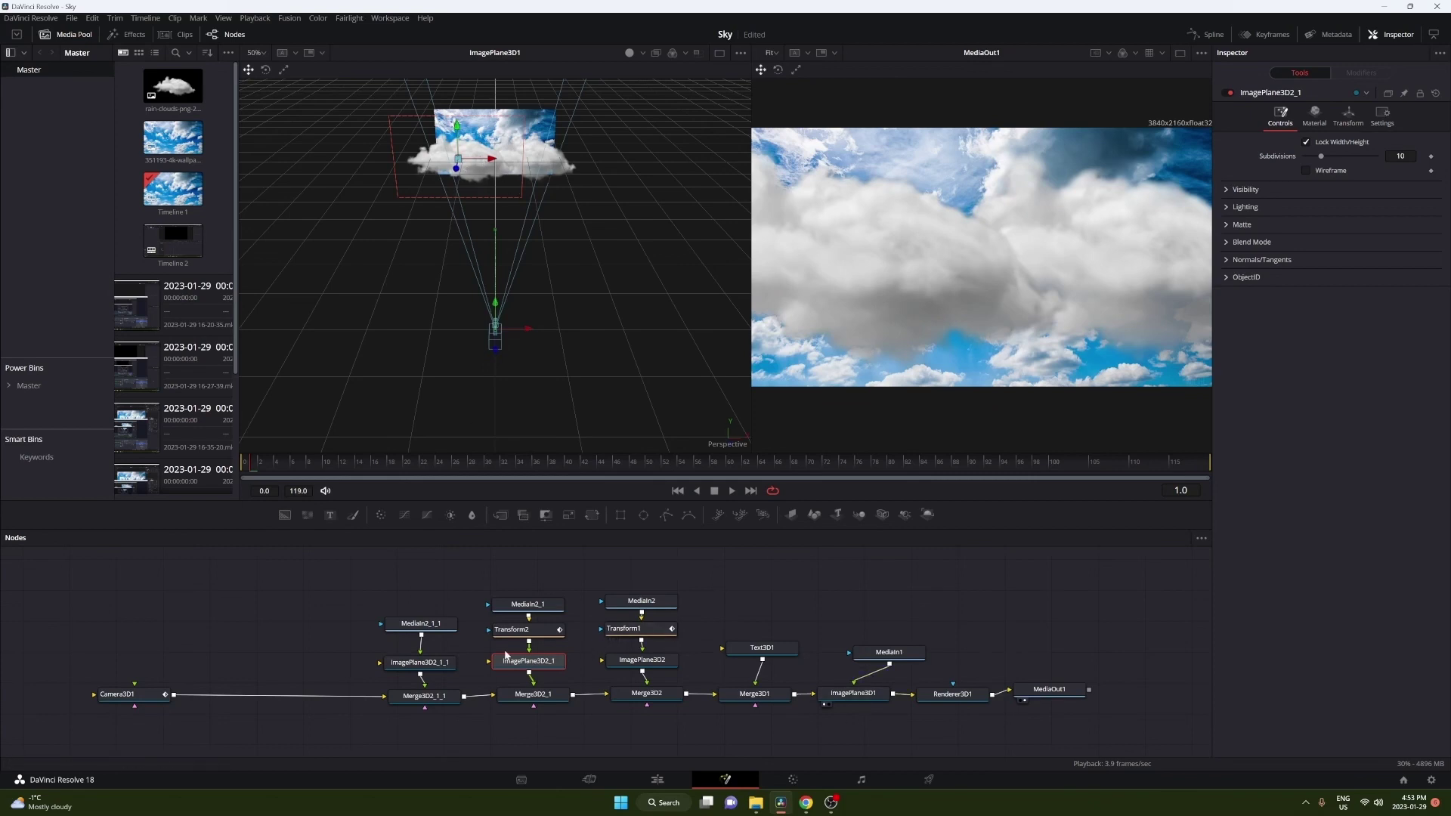
{"action": "left_click", "coordinate": [447, 666]}
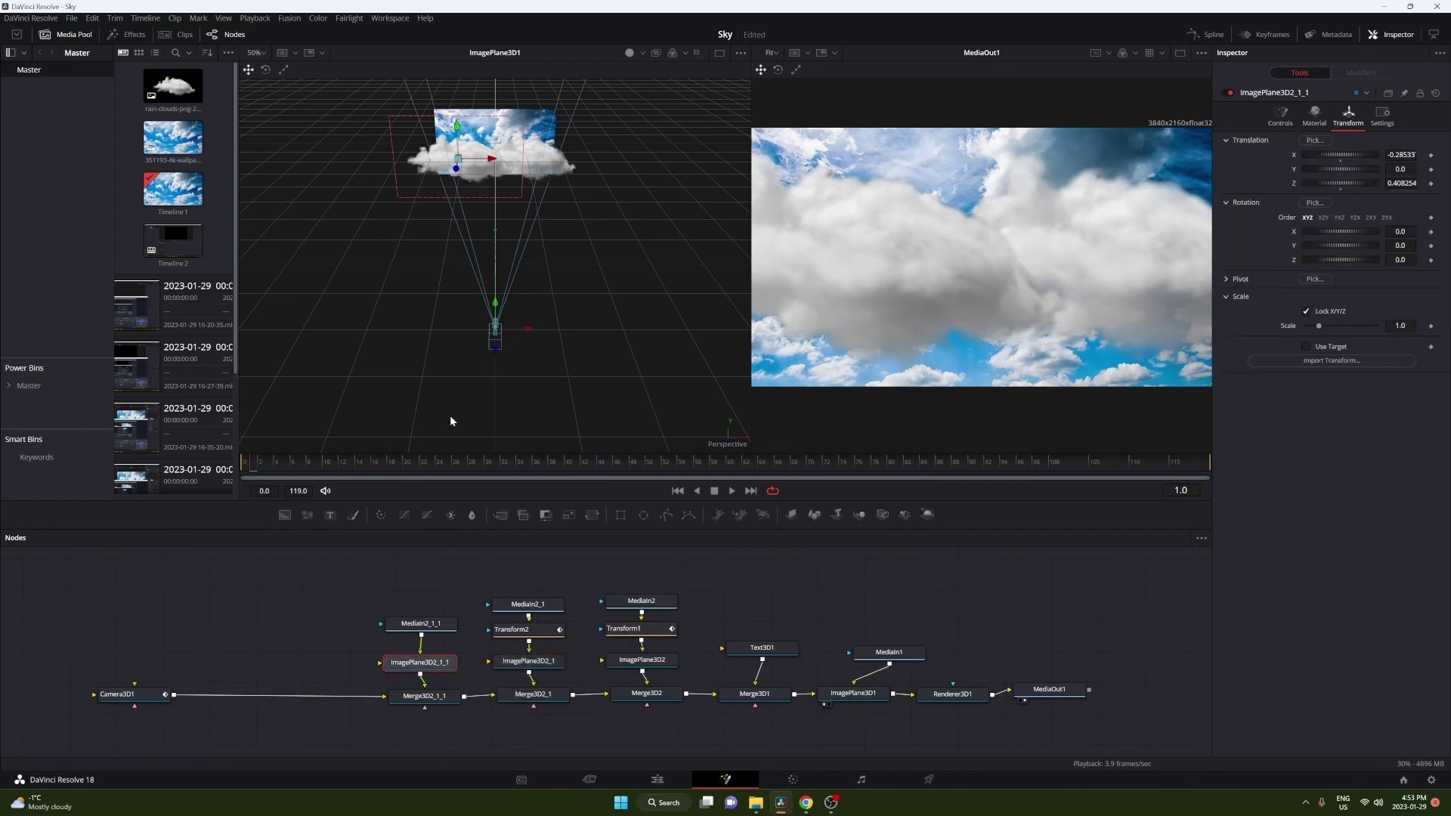
{"action": "left_click_drag", "start_coordinate": [456, 166], "coordinate": [439, 287]}
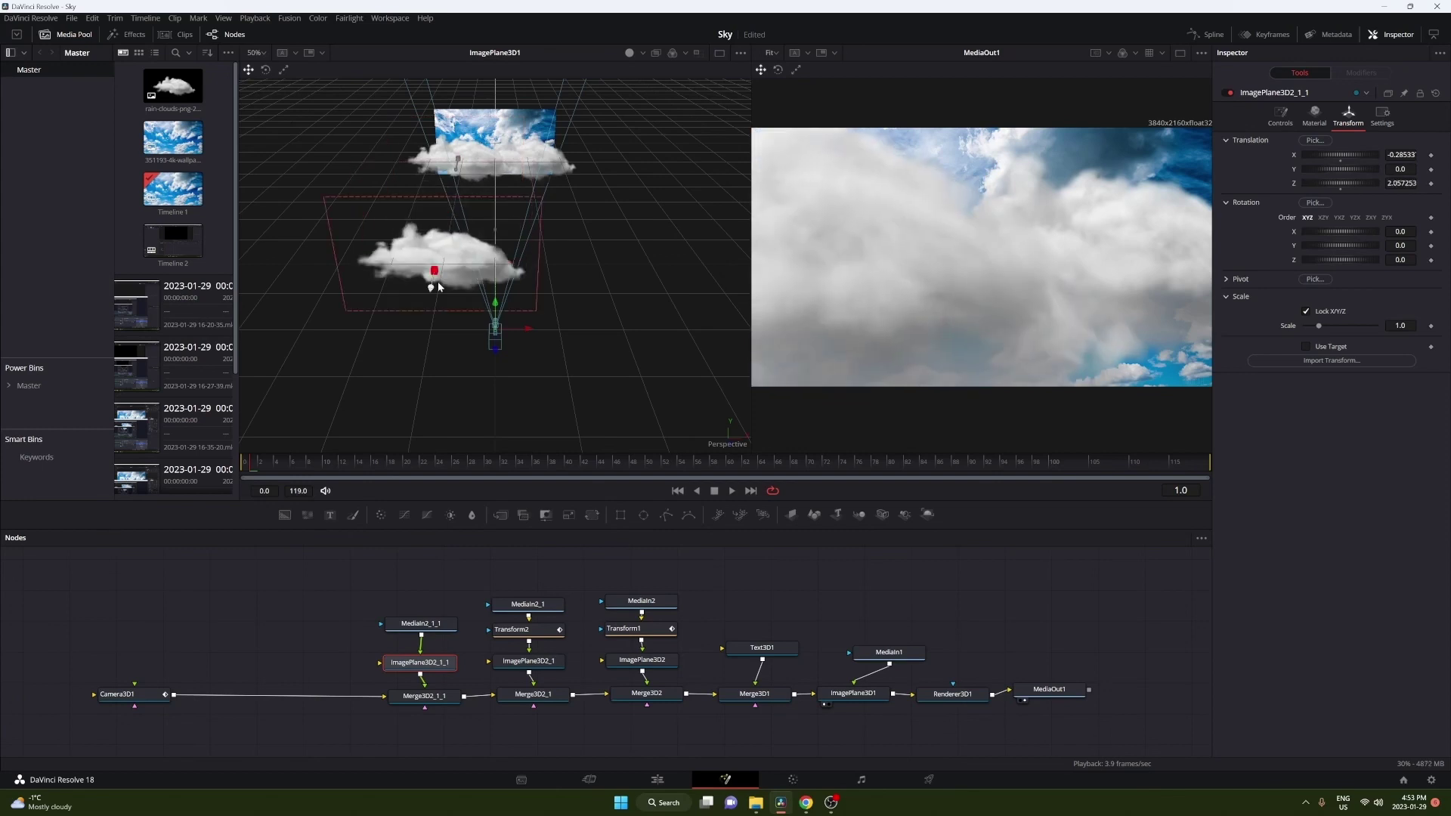
{"action": "left_click", "coordinate": [1313, 326]}
{"action": "left_click_drag", "start_coordinate": [1312, 325], "coordinate": [1308, 325]}
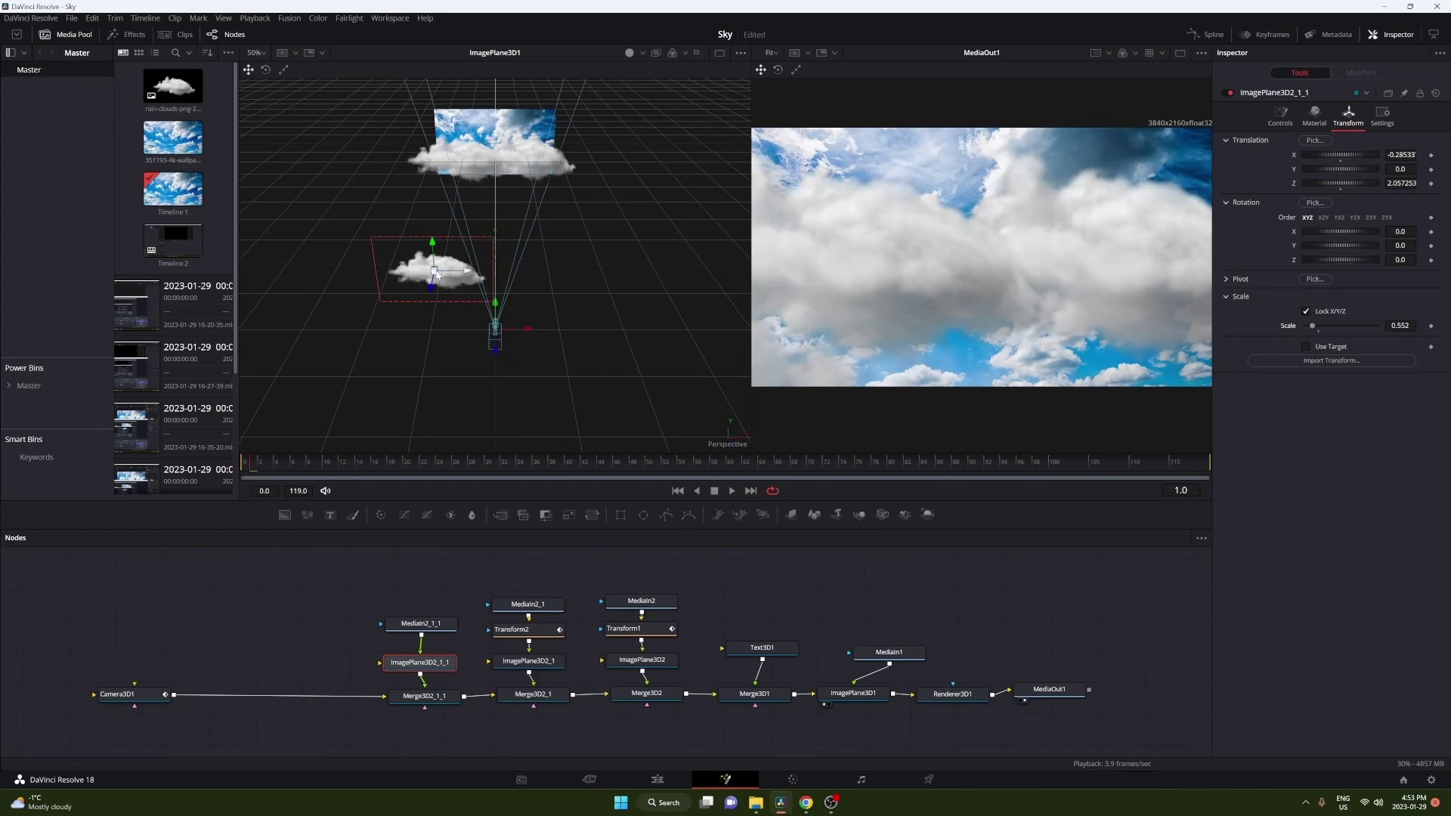
{"action": "left_click_drag", "start_coordinate": [466, 274], "coordinate": [502, 257]}
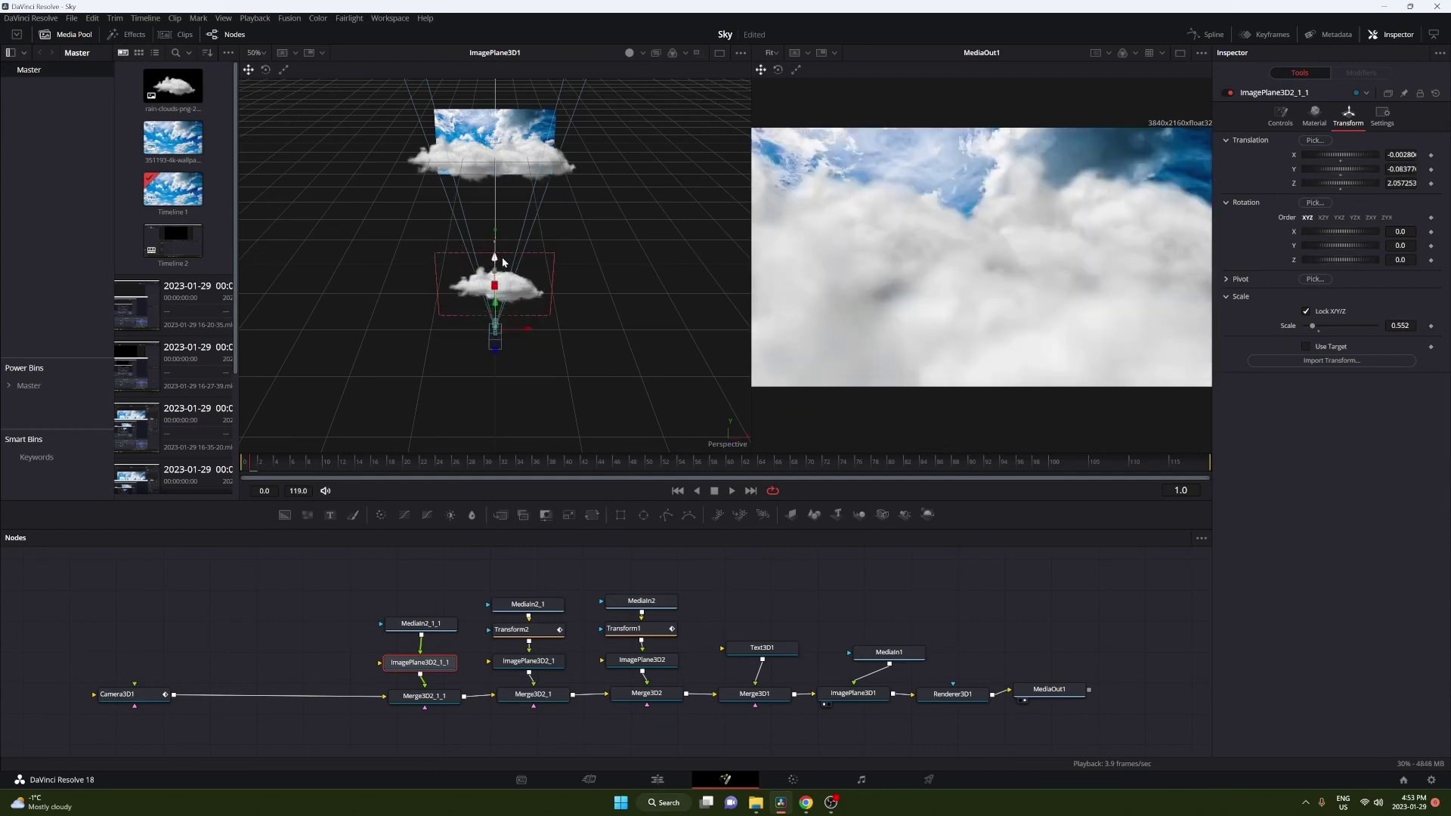
{"action": "left_click_drag", "start_coordinate": [503, 310], "coordinate": [486, 269]}
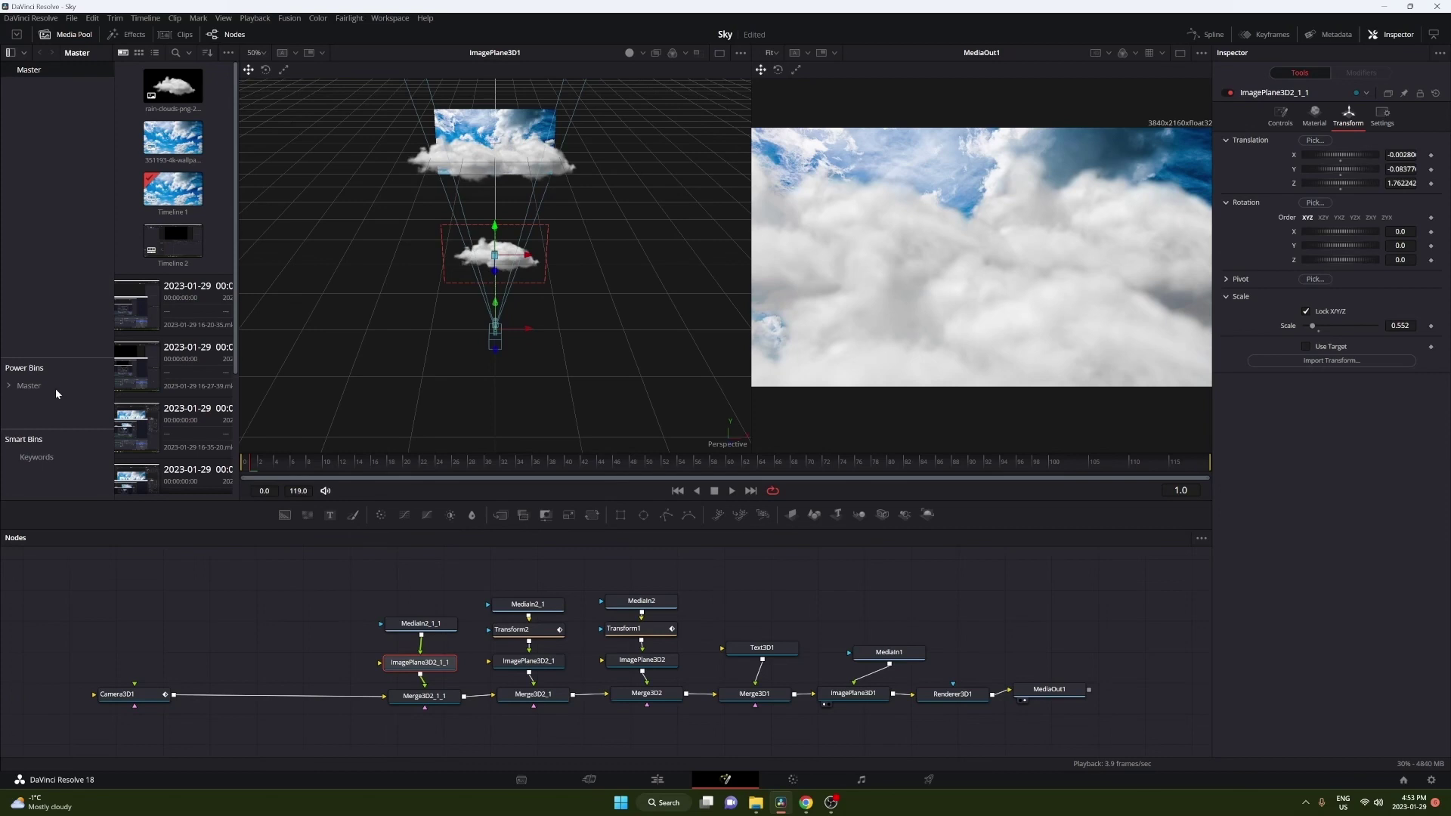
Step: Copy-paste the three cloud nodes beside the originals and lift the new image plane upward
{"action": "left_click_drag", "start_coordinate": [435, 725], "coordinate": [401, 620]}
{"action": "key", "text": "ctrl+c"}
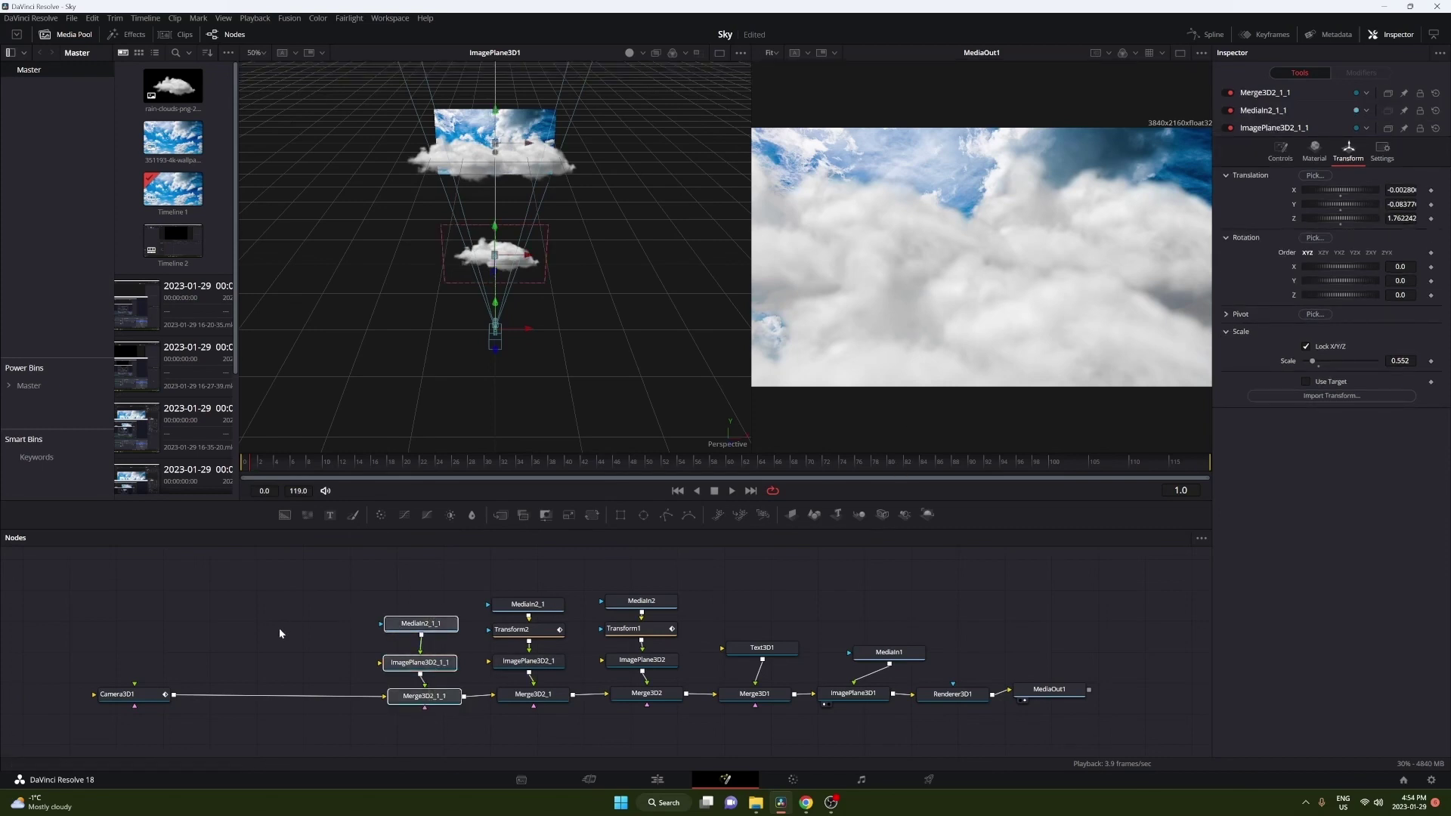
{"action": "key", "text": "ctrl+v"}
{"action": "left_click_drag", "start_coordinate": [288, 645], "coordinate": [326, 700]}
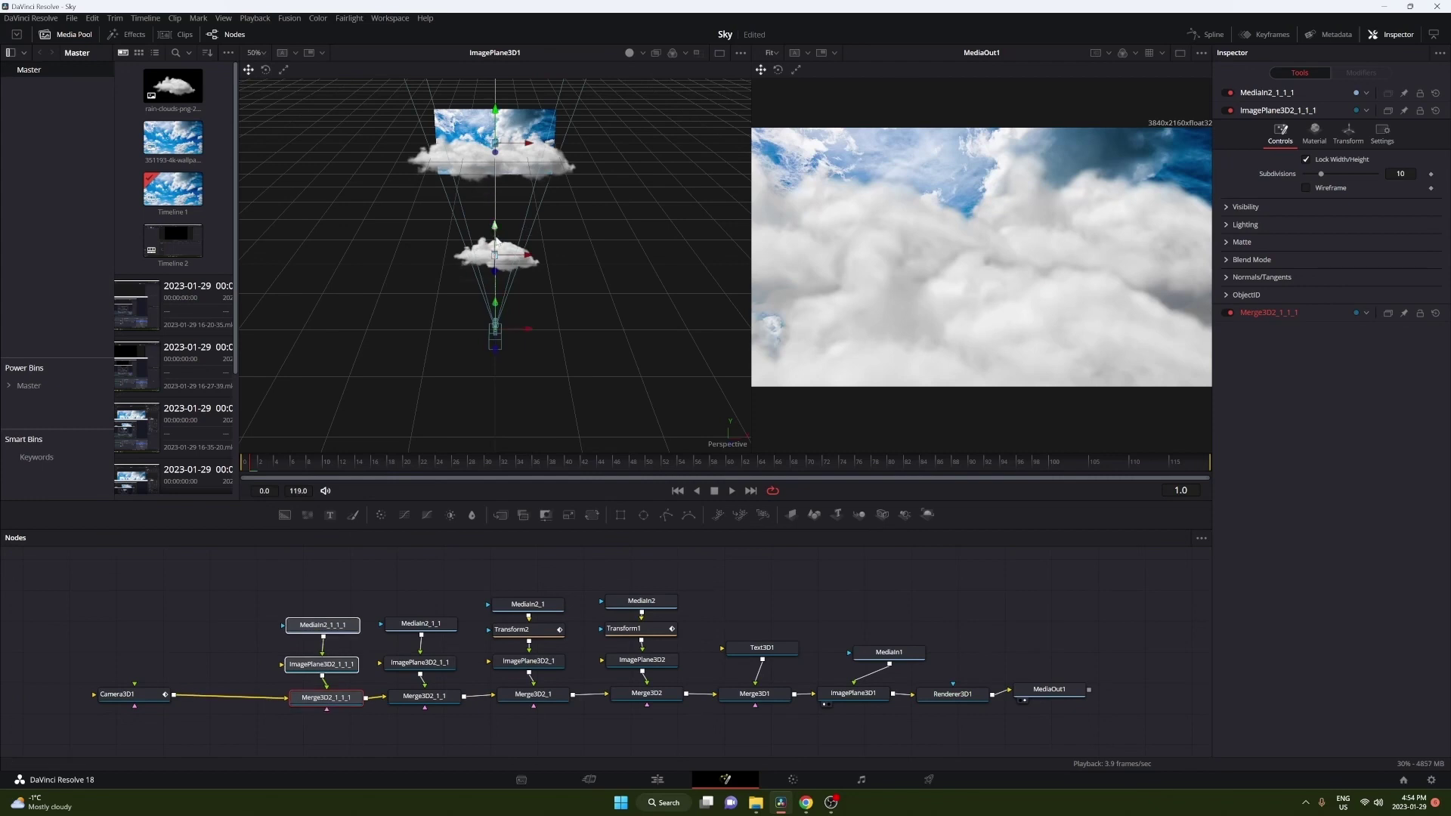
{"action": "left_click", "coordinate": [331, 666]}
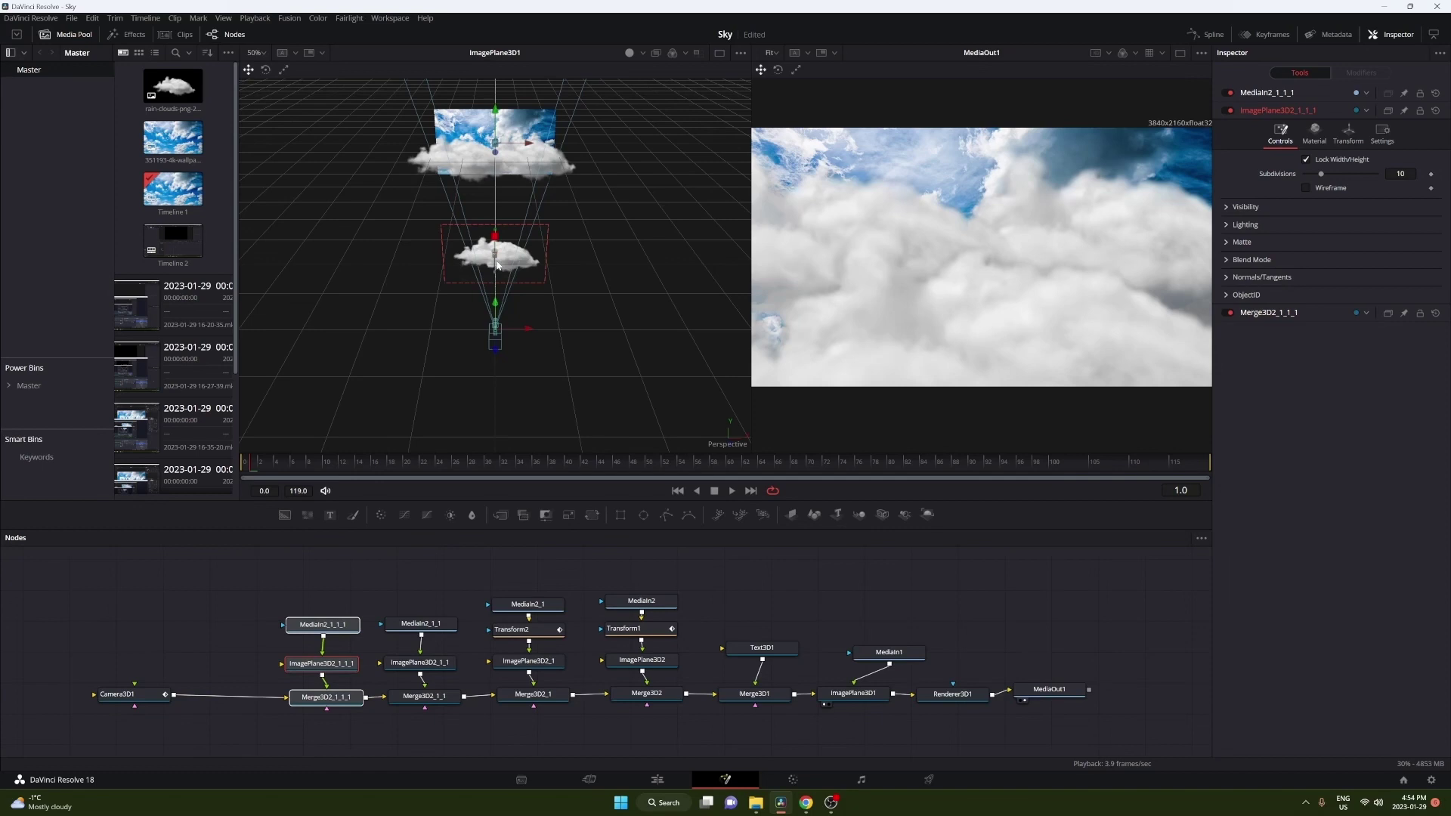
{"action": "left_click_drag", "start_coordinate": [497, 252], "coordinate": [482, 224]}
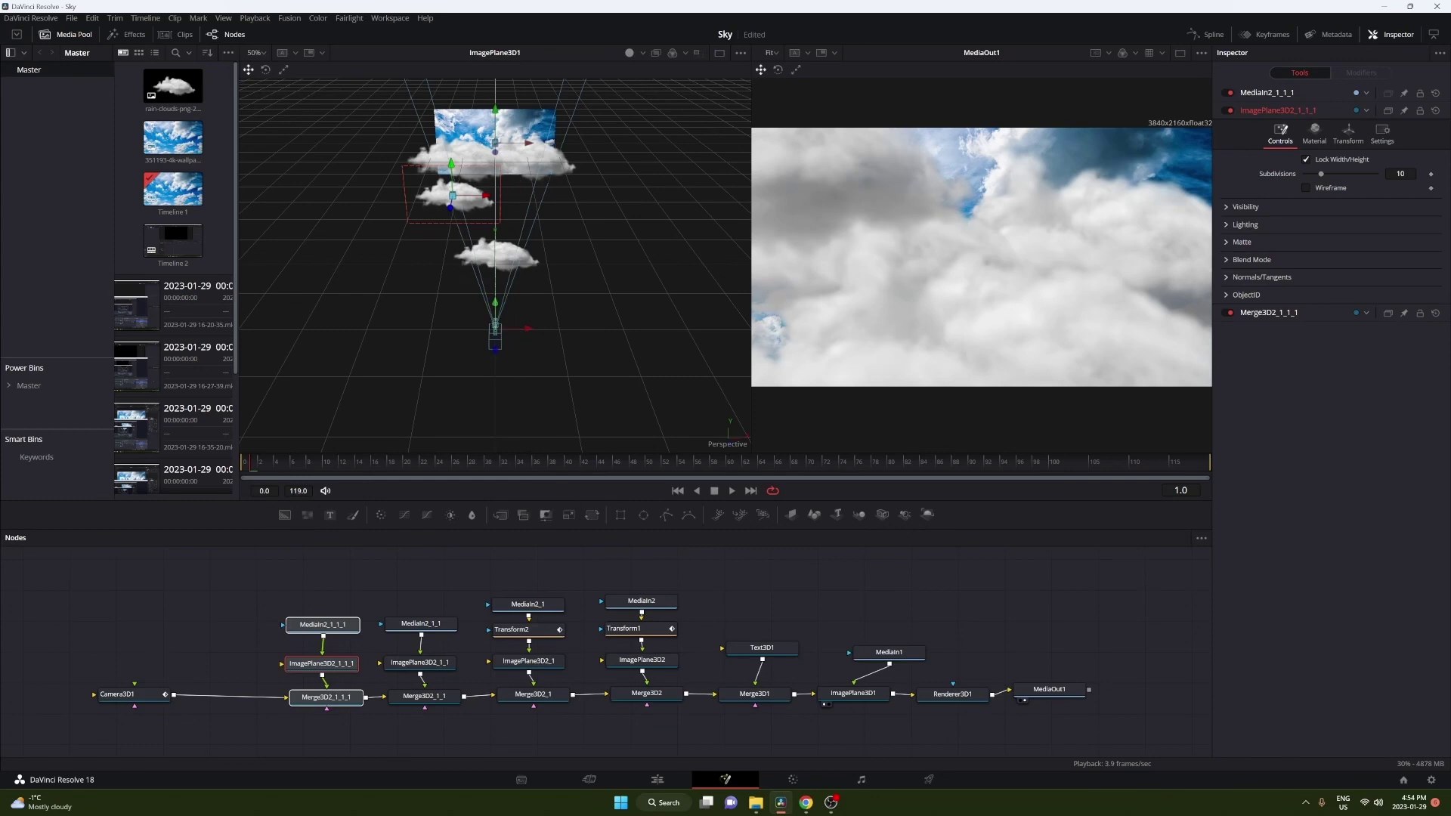
Step: Play back the animation to watch the camera fly through the layered clouds
{"action": "left_click", "coordinate": [730, 491]}
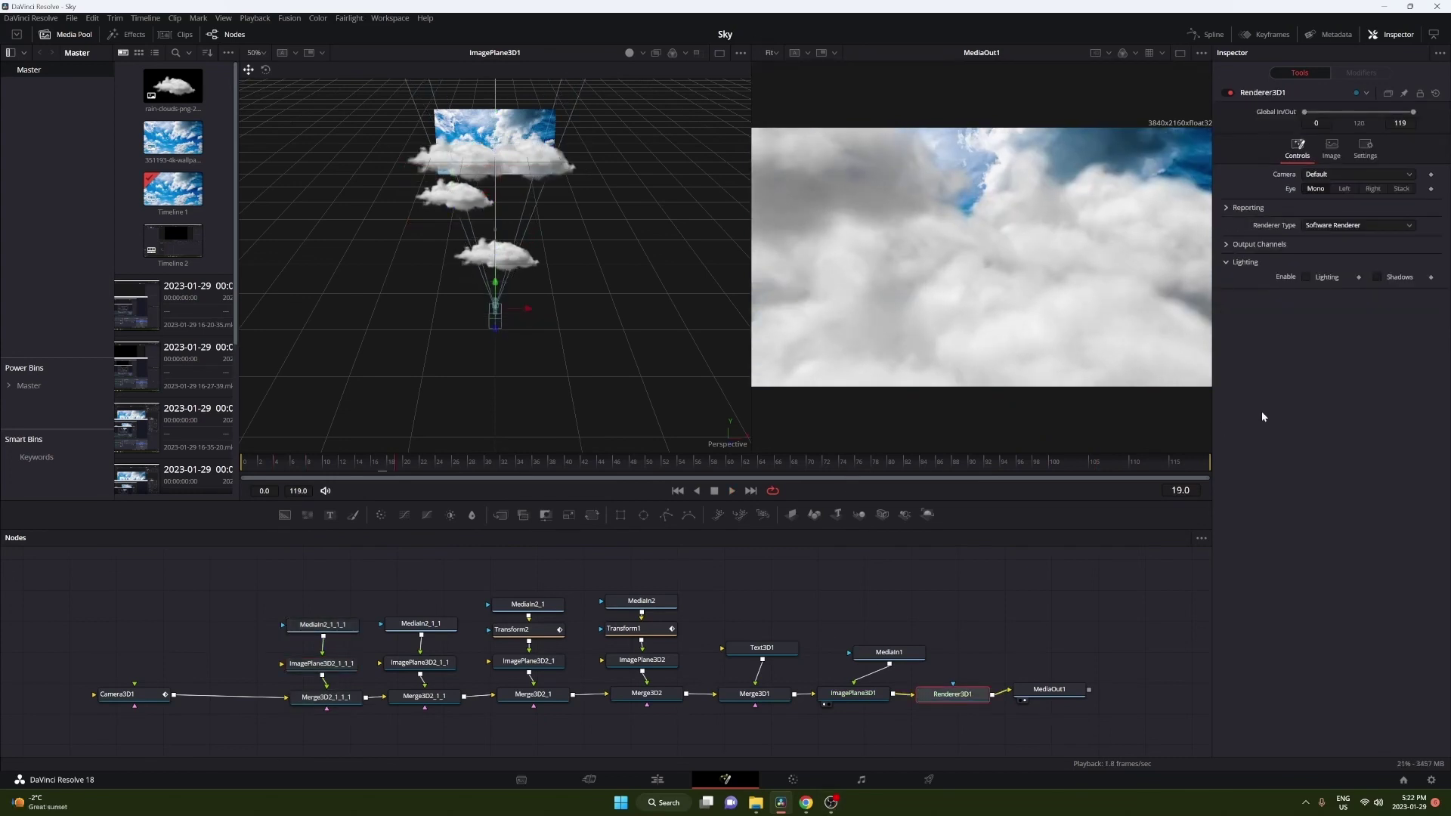
Step: At frame 97, set Text3D1's Translation Y to -0.041 to lower 'DaVinci Pro'
{"action": "left_click", "coordinate": [1027, 462]}
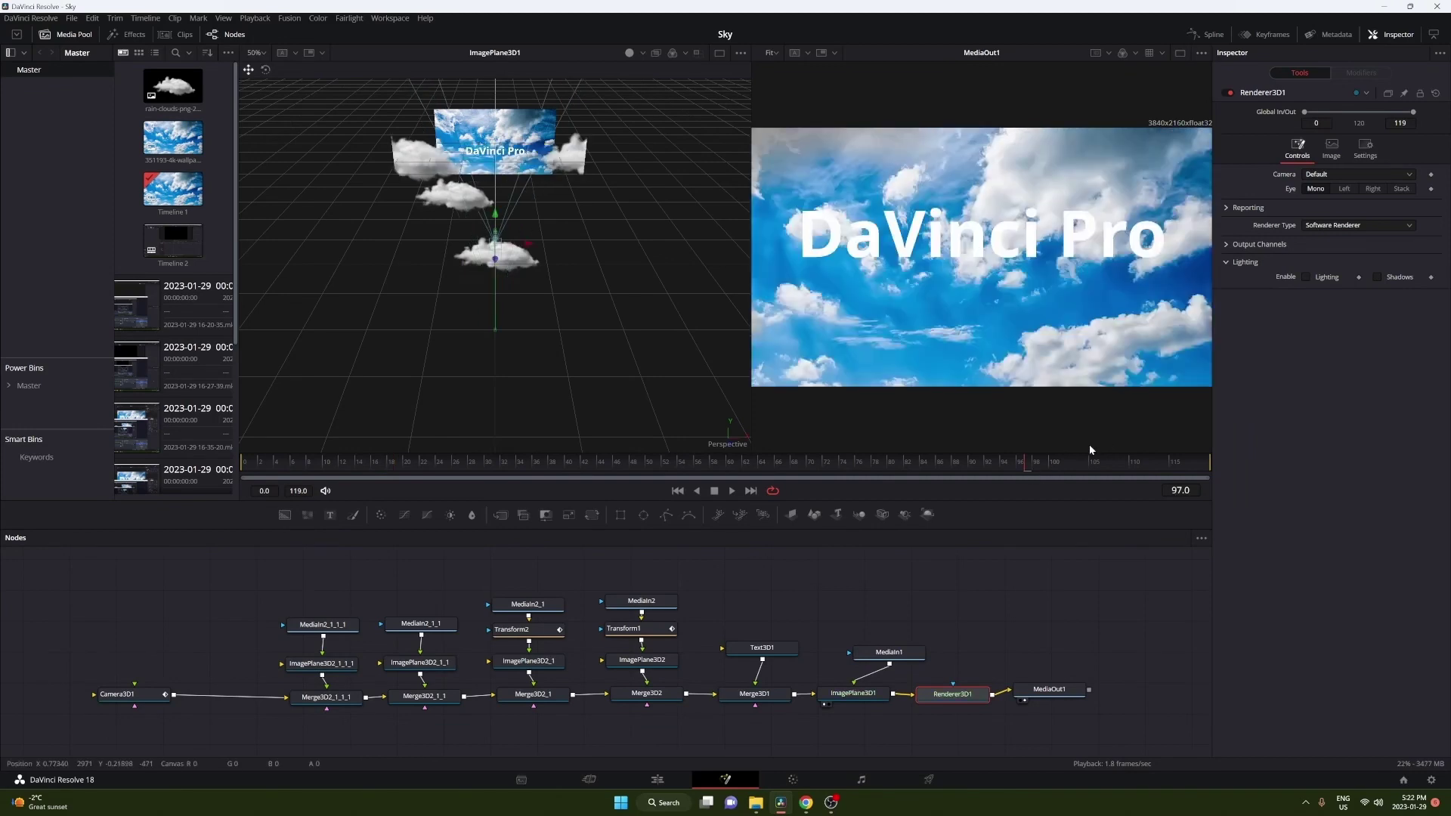
{"action": "left_click", "coordinate": [760, 648]}
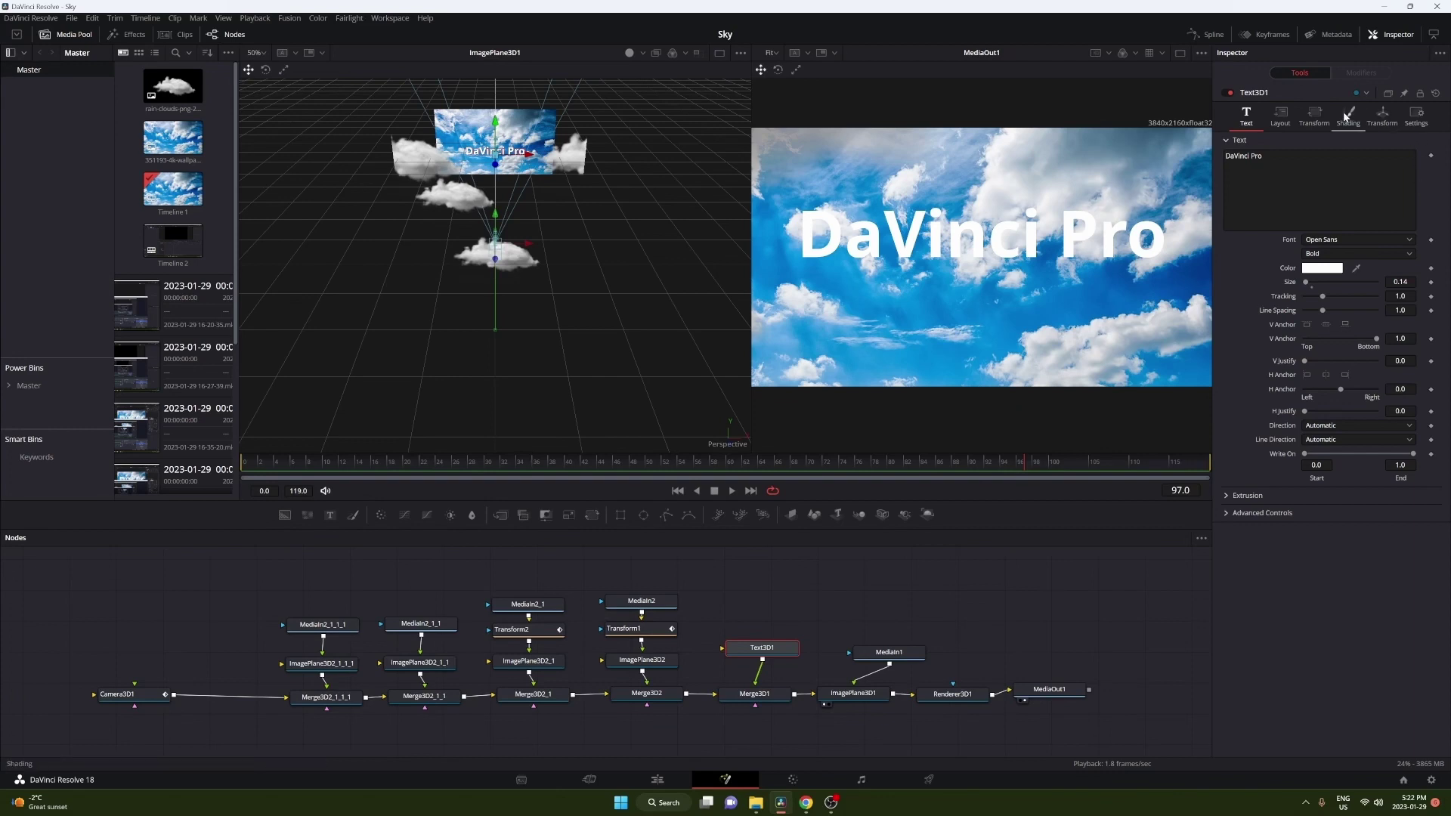
{"action": "left_click", "coordinate": [1382, 116]}
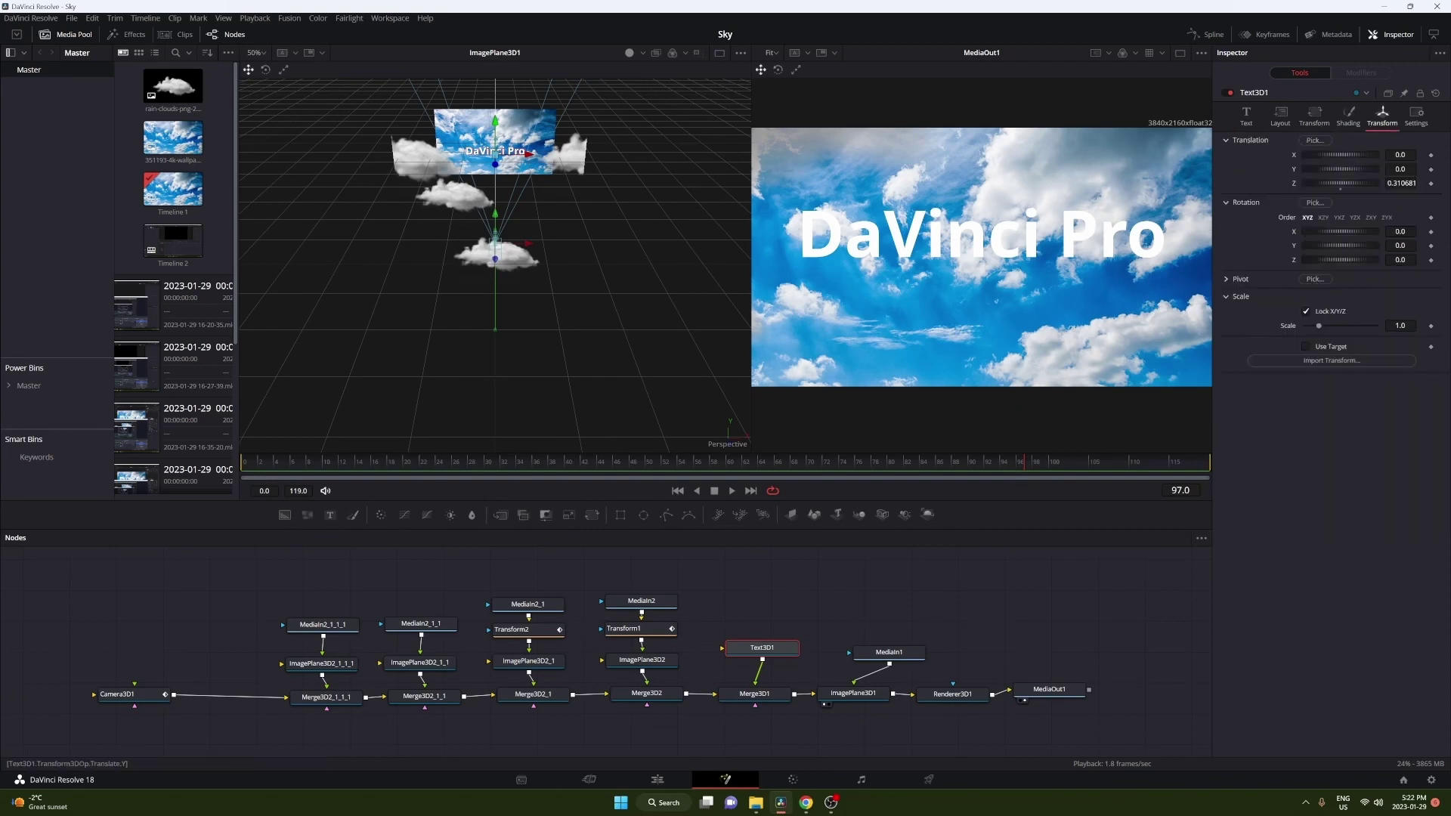
{"action": "left_click_drag", "start_coordinate": [1341, 168], "coordinate": [1330, 169]}
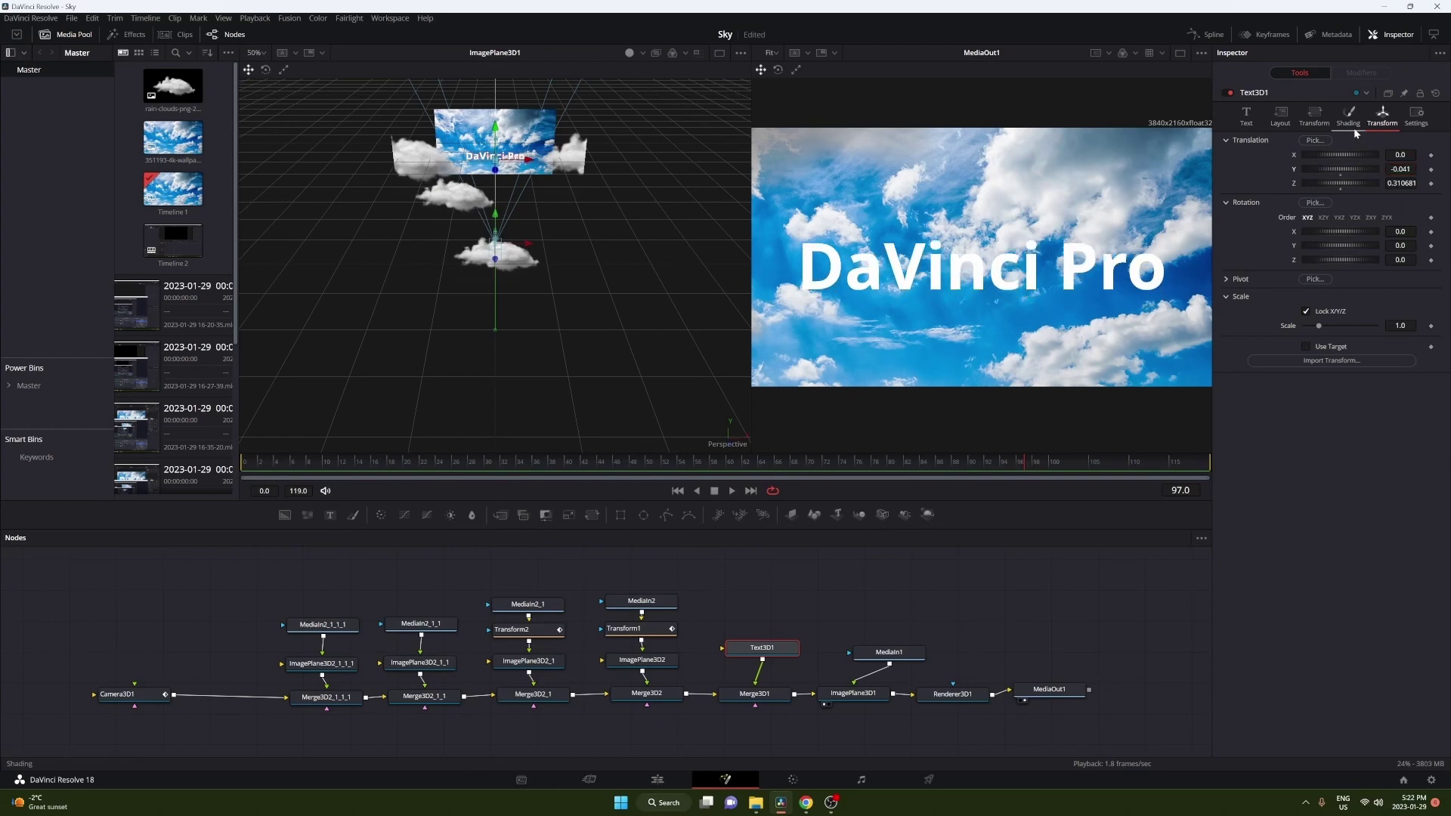
{"action": "left_click", "coordinate": [1354, 127]}
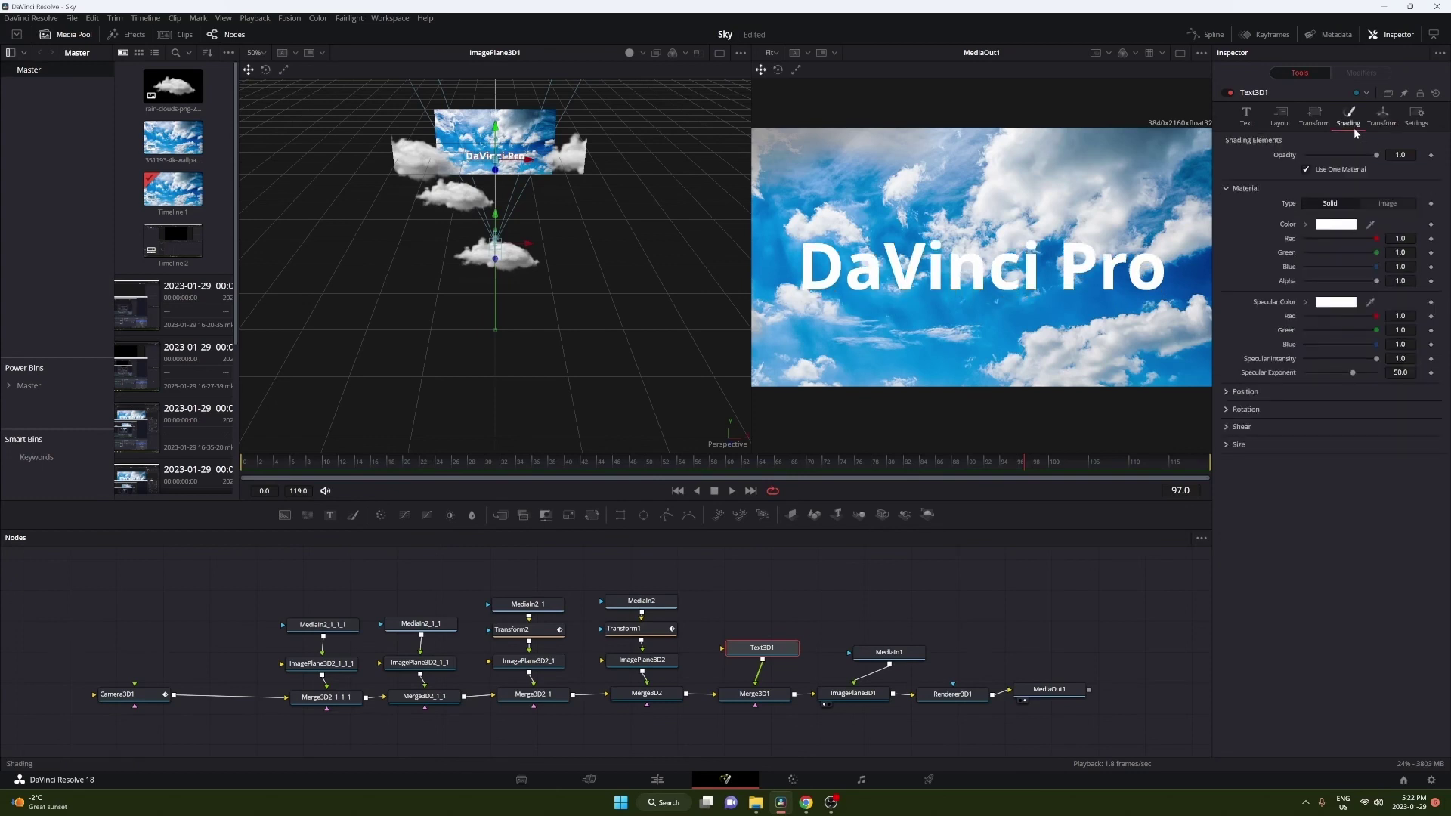
{"action": "left_click", "coordinate": [1243, 118]}
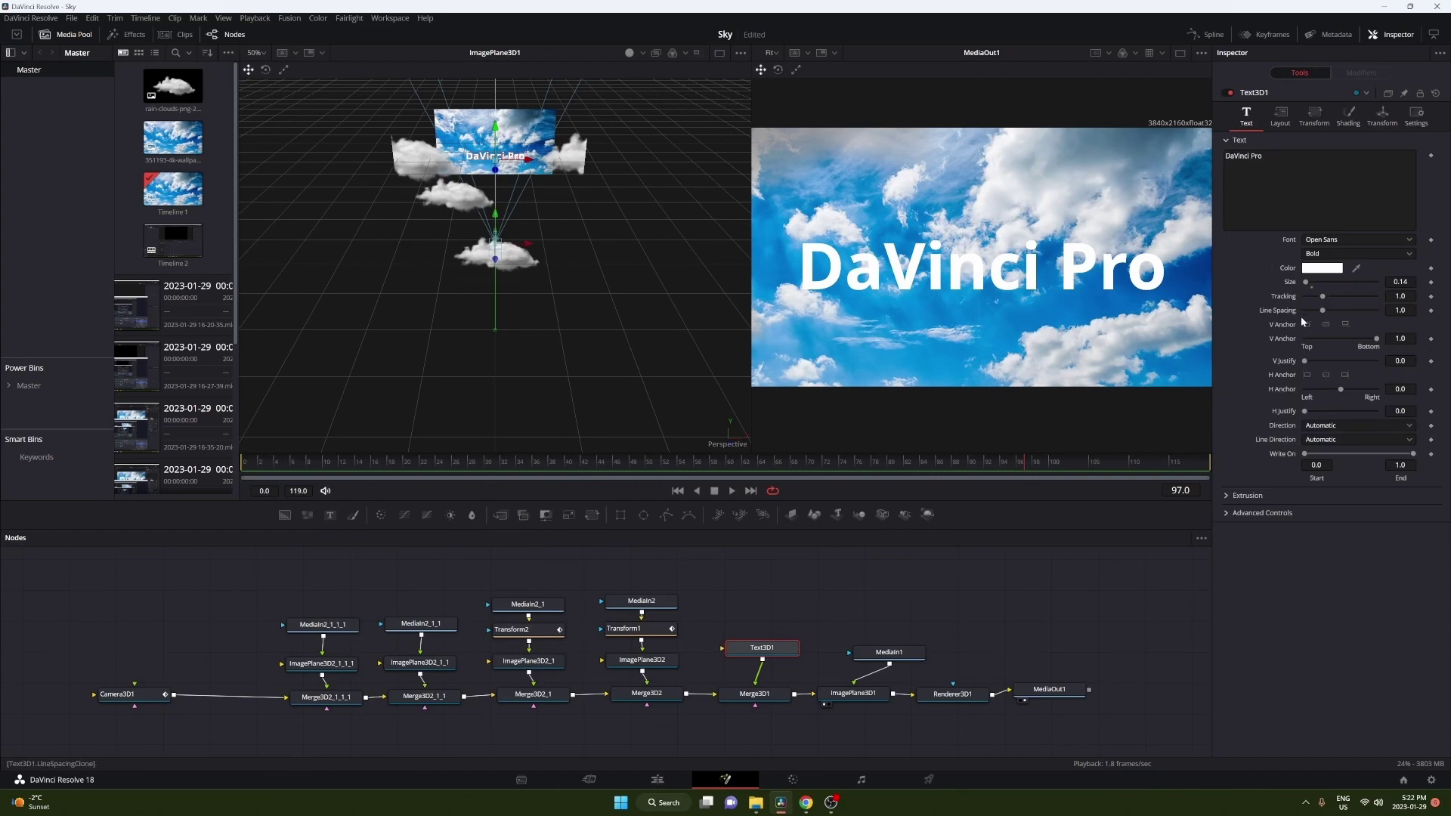
Step: Colour the 'DaVinci Pro' text light blue, set tracking to 0.966, and shift MediaIn1 left
{"action": "left_click", "coordinate": [1334, 267]}
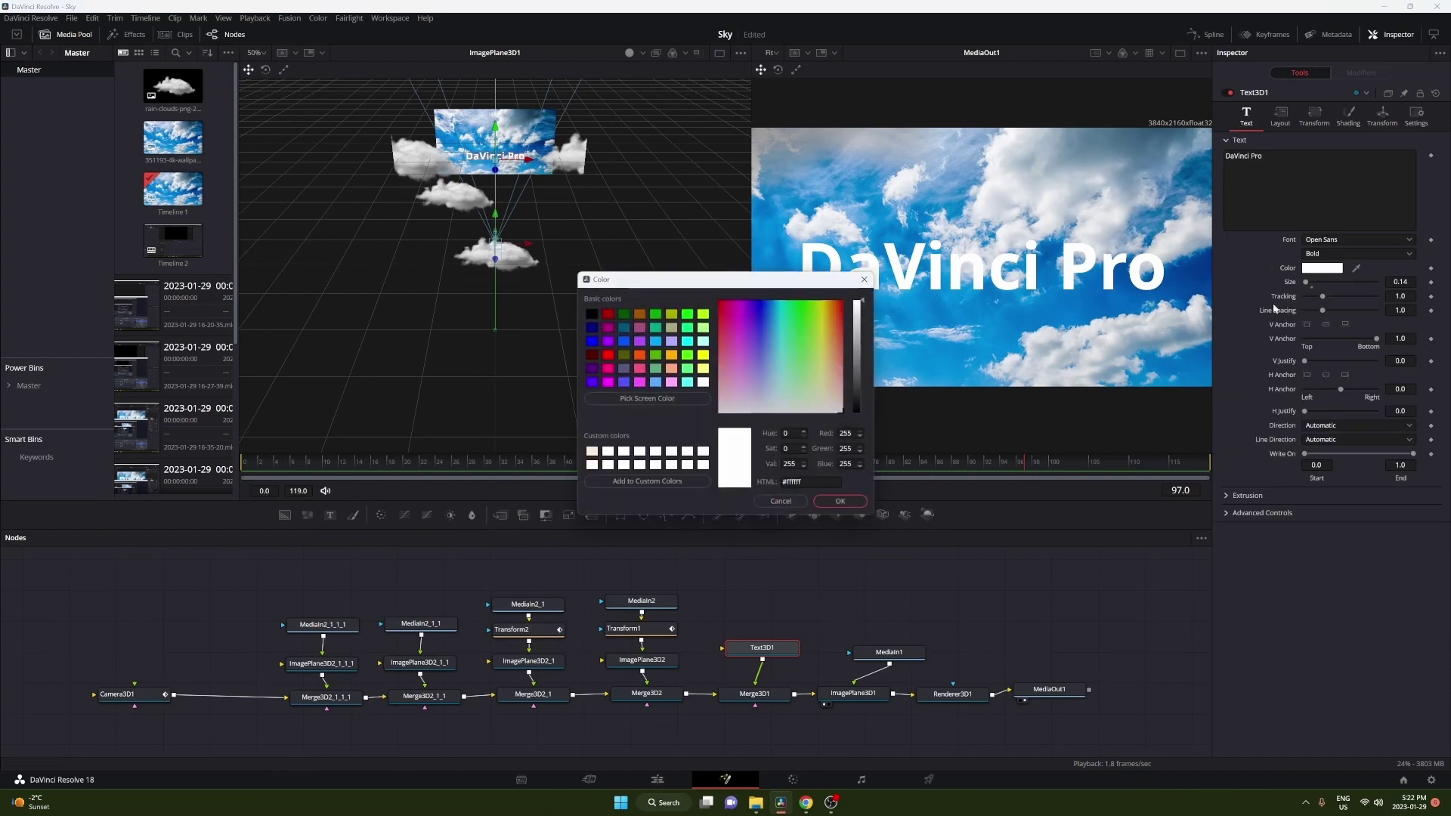
{"action": "left_click_drag", "start_coordinate": [859, 312], "coordinate": [866, 322]}
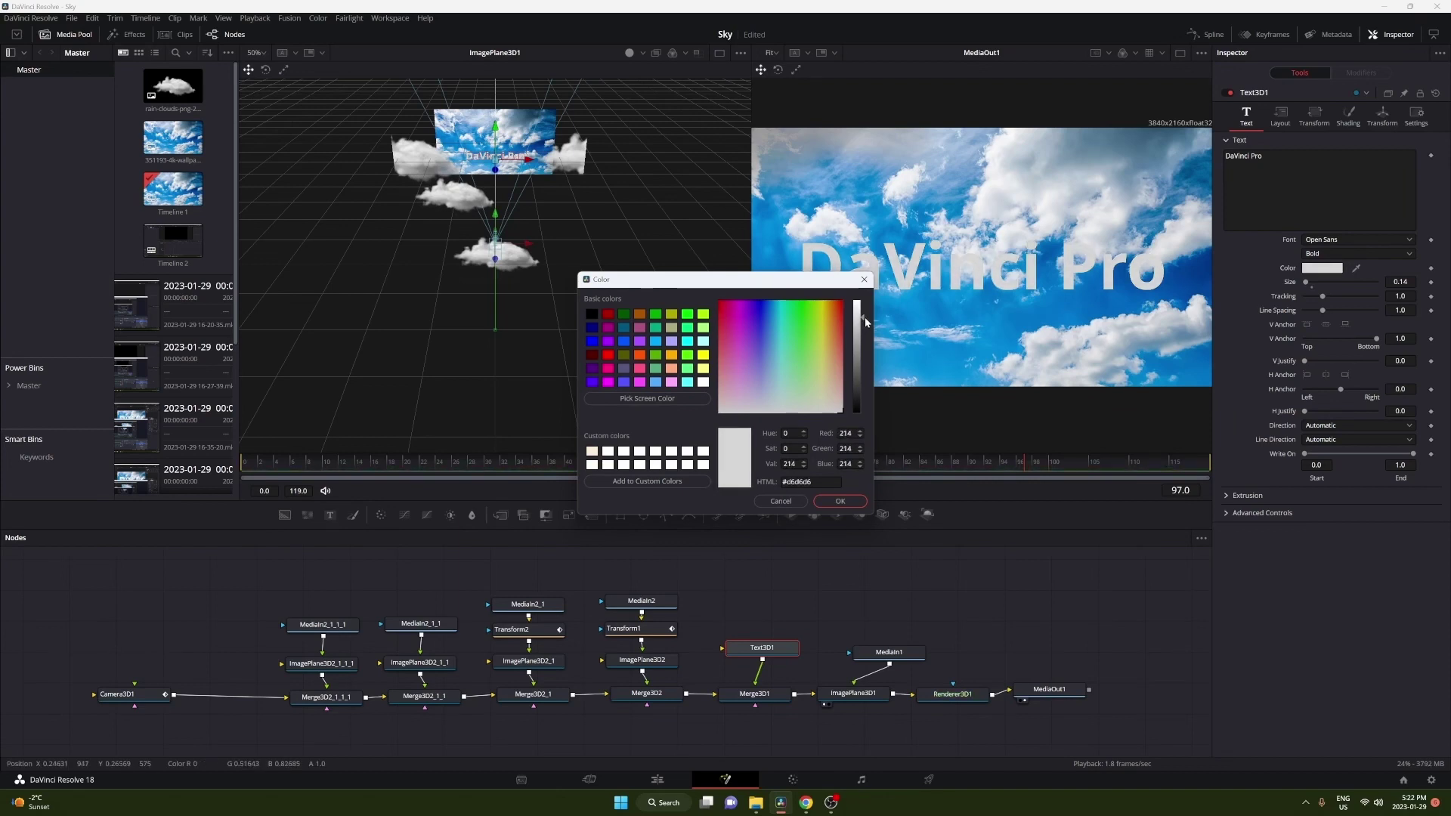
{"action": "left_click", "coordinate": [841, 499]}
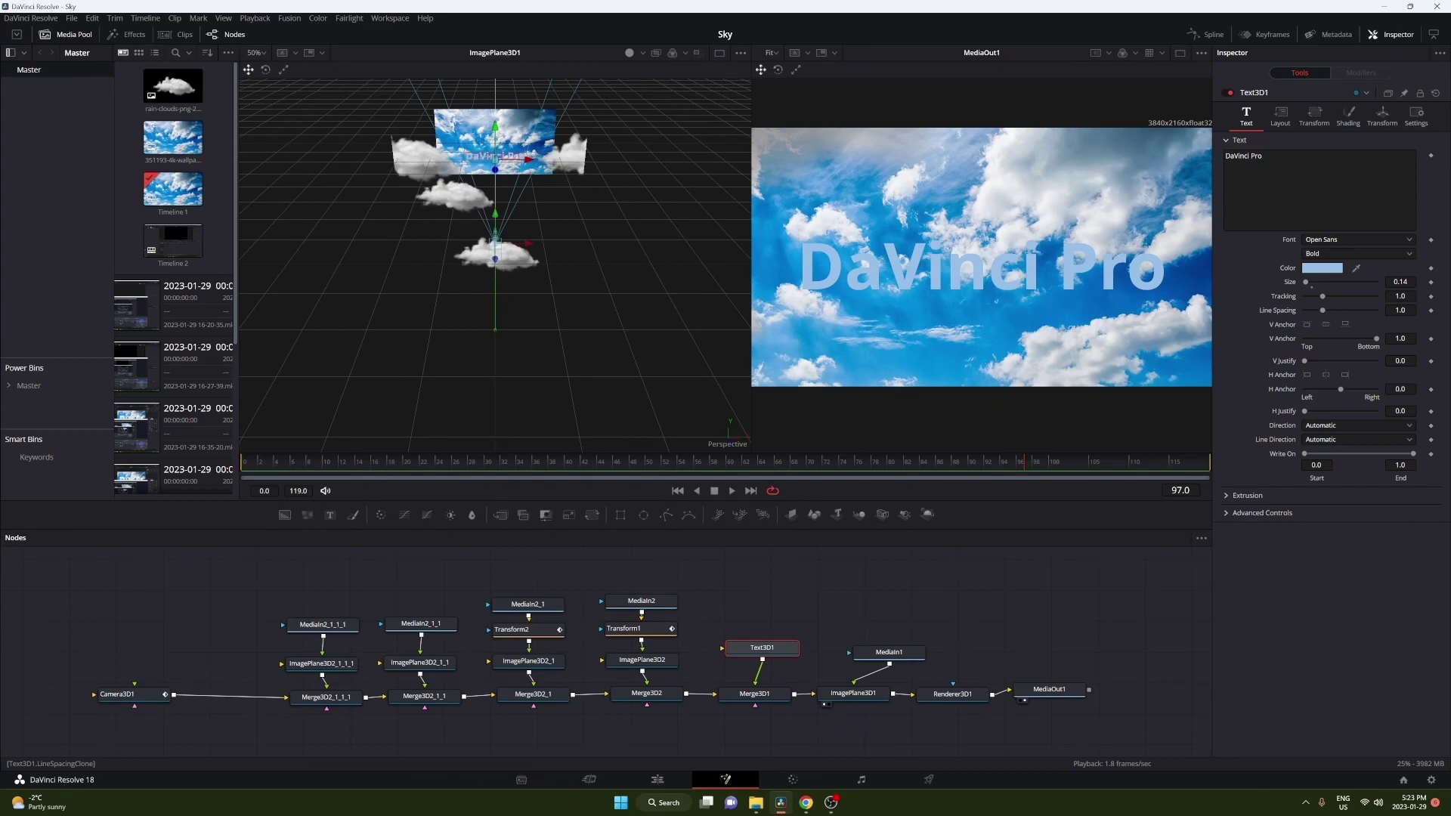
{"action": "left_click_drag", "start_coordinate": [1322, 296], "coordinate": [1321, 296]}
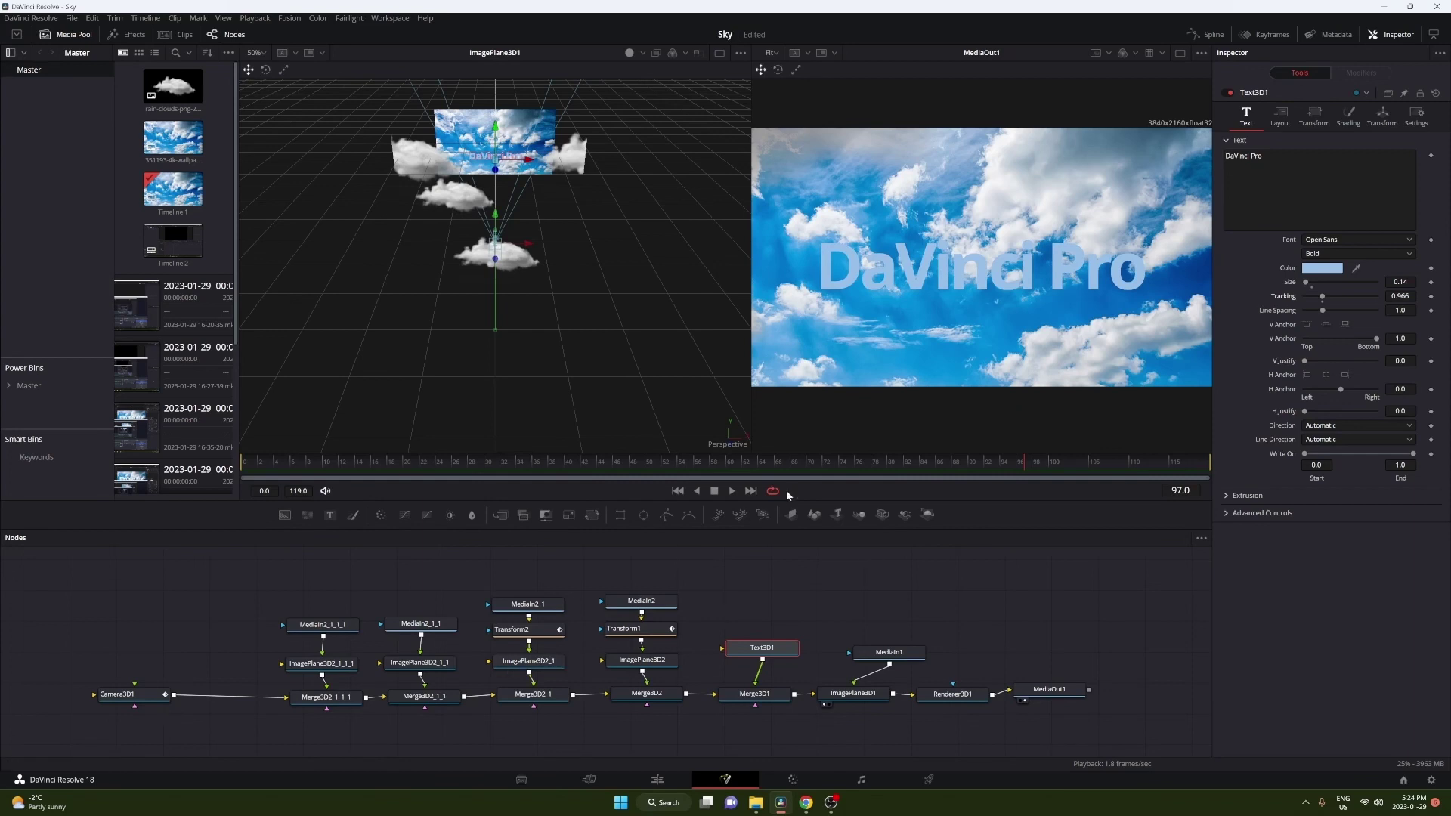
{"action": "left_click_drag", "start_coordinate": [888, 660], "coordinate": [775, 654]}
{"action": "left_click", "coordinate": [1060, 695]}
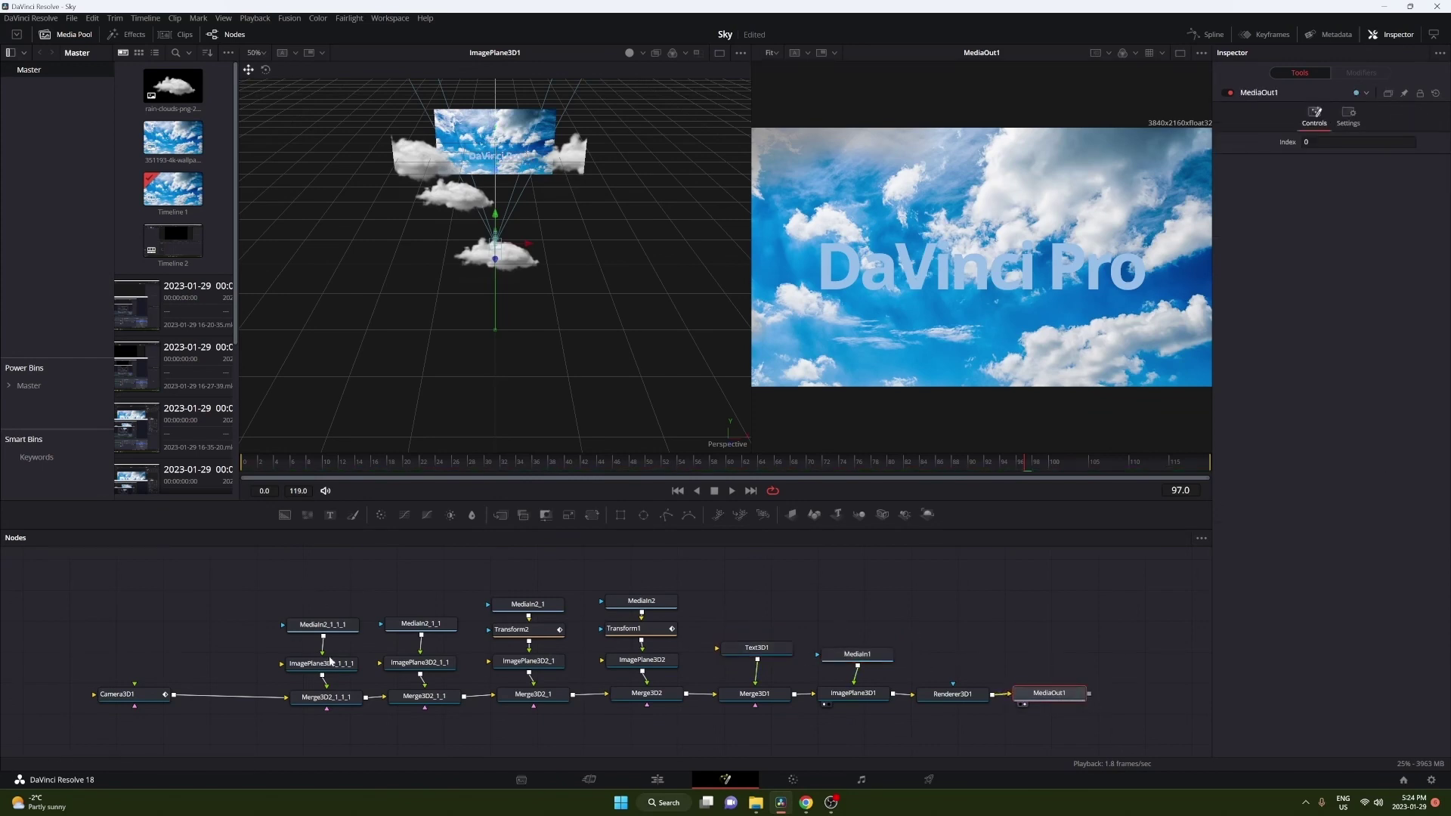
Step: Paste another copy of the newest cloud's three nodes and feed Camera3D1 into its Merge3D
{"action": "left_click_drag", "start_coordinate": [337, 723], "coordinate": [324, 599]}
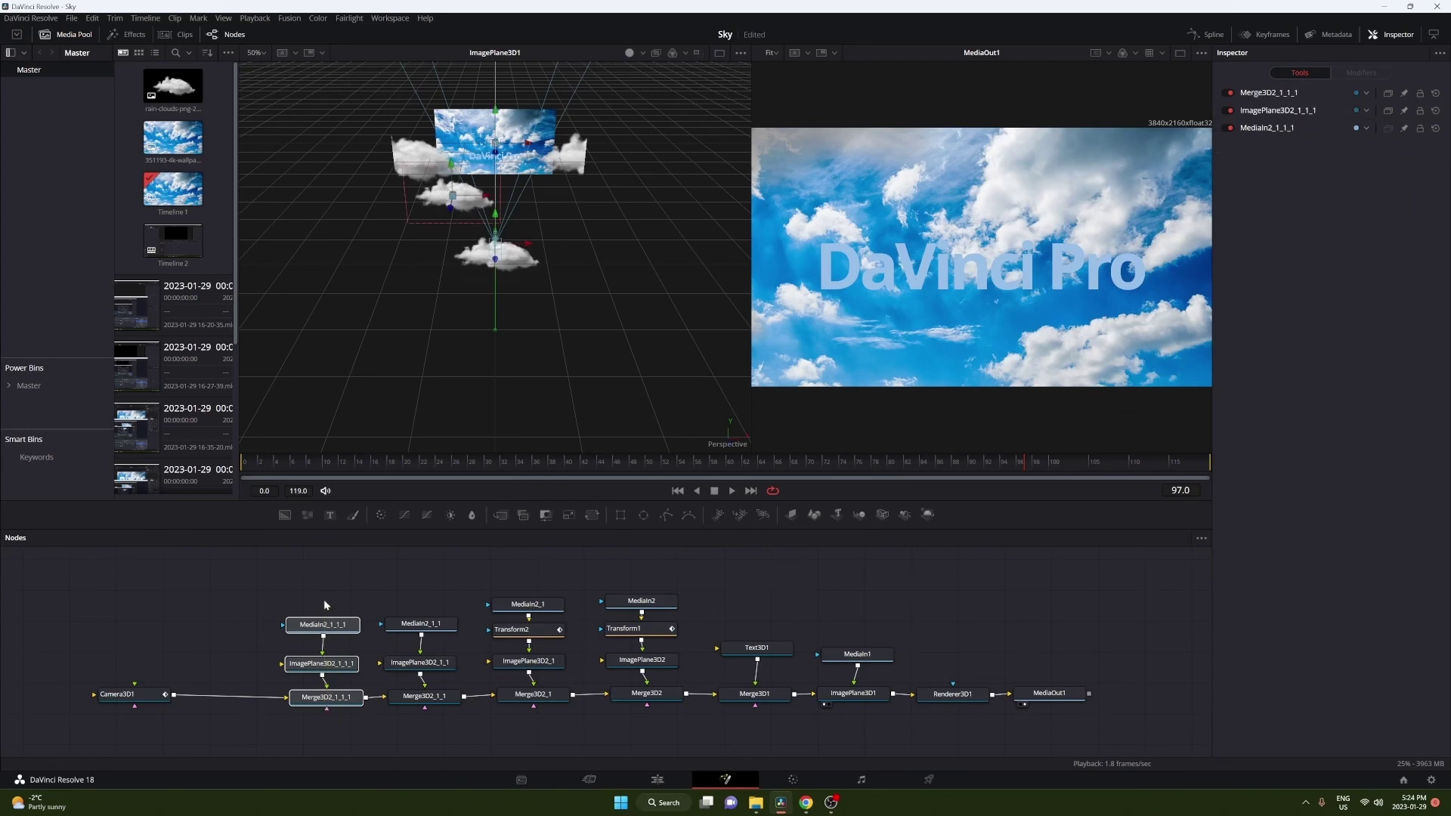
{"action": "key", "text": "ctrl+c"}
{"action": "key", "text": "ctrl+v"}
{"action": "left_click_drag", "start_coordinate": [205, 688], "coordinate": [225, 692]}
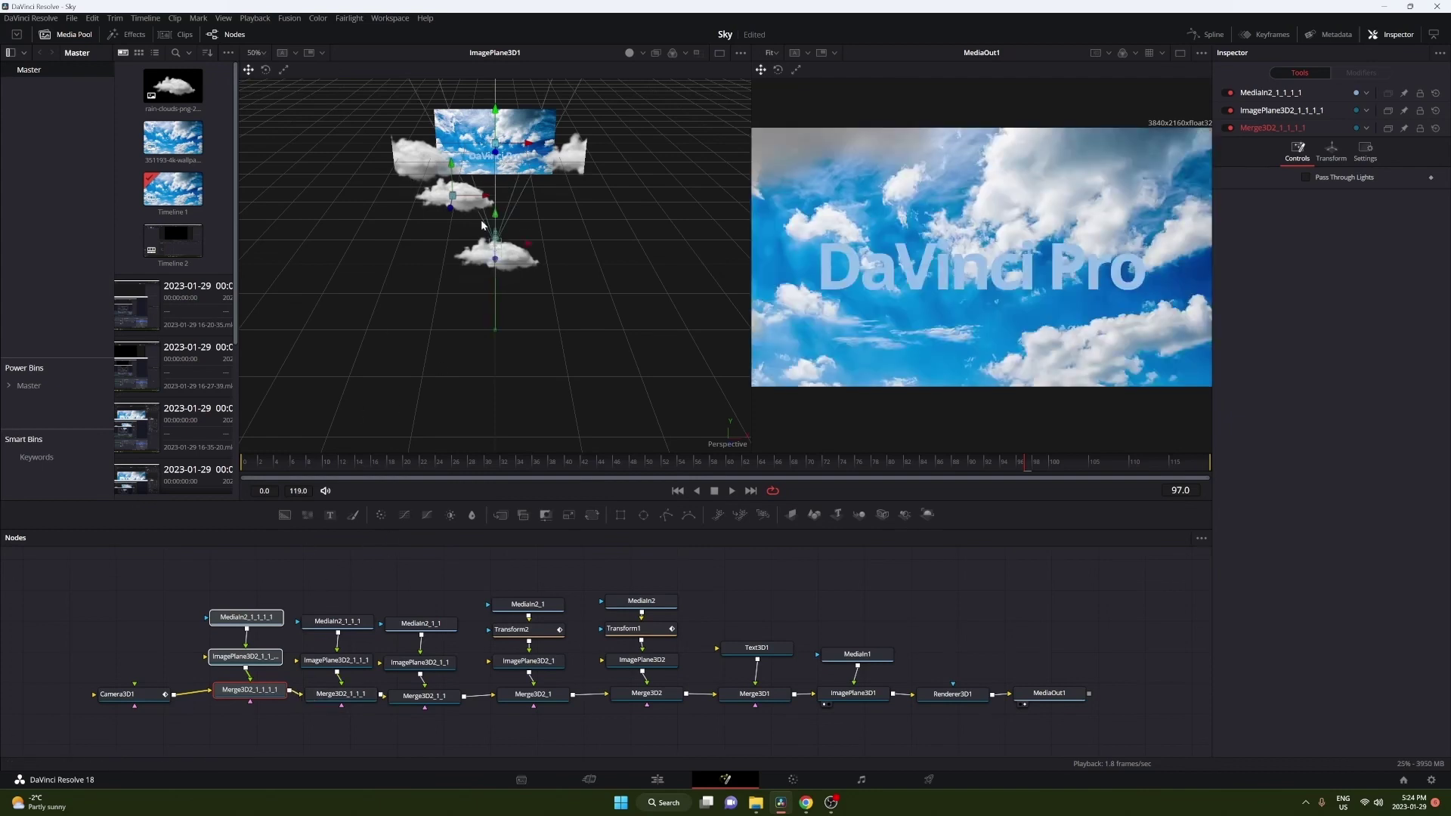
Step: Undo trial camera and cloud moves, then nudge the middle cloud plane sideways along X
{"action": "left_click_drag", "start_coordinate": [497, 261], "coordinate": [496, 220]}
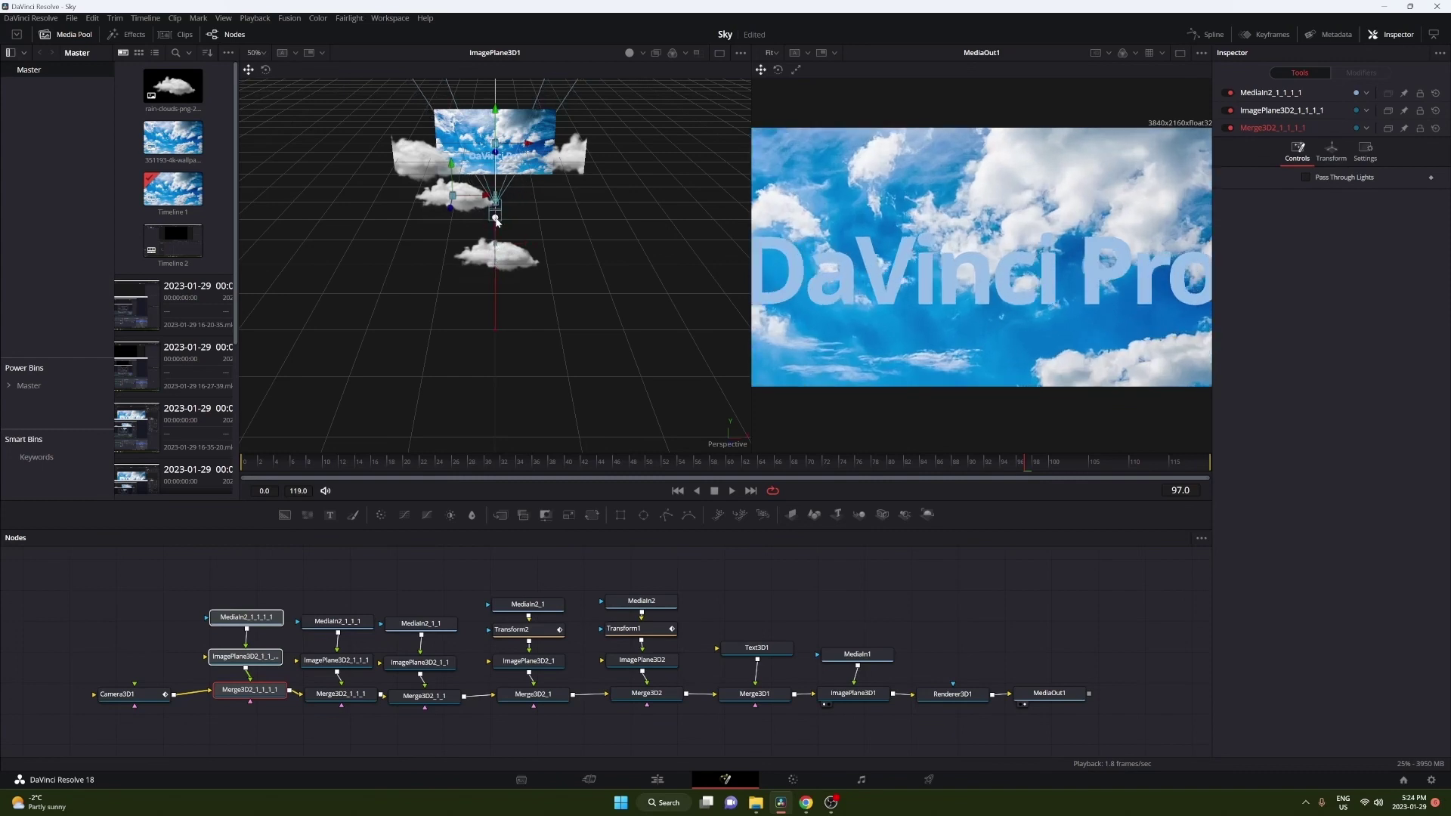
{"action": "key", "text": "ctrl+z"}
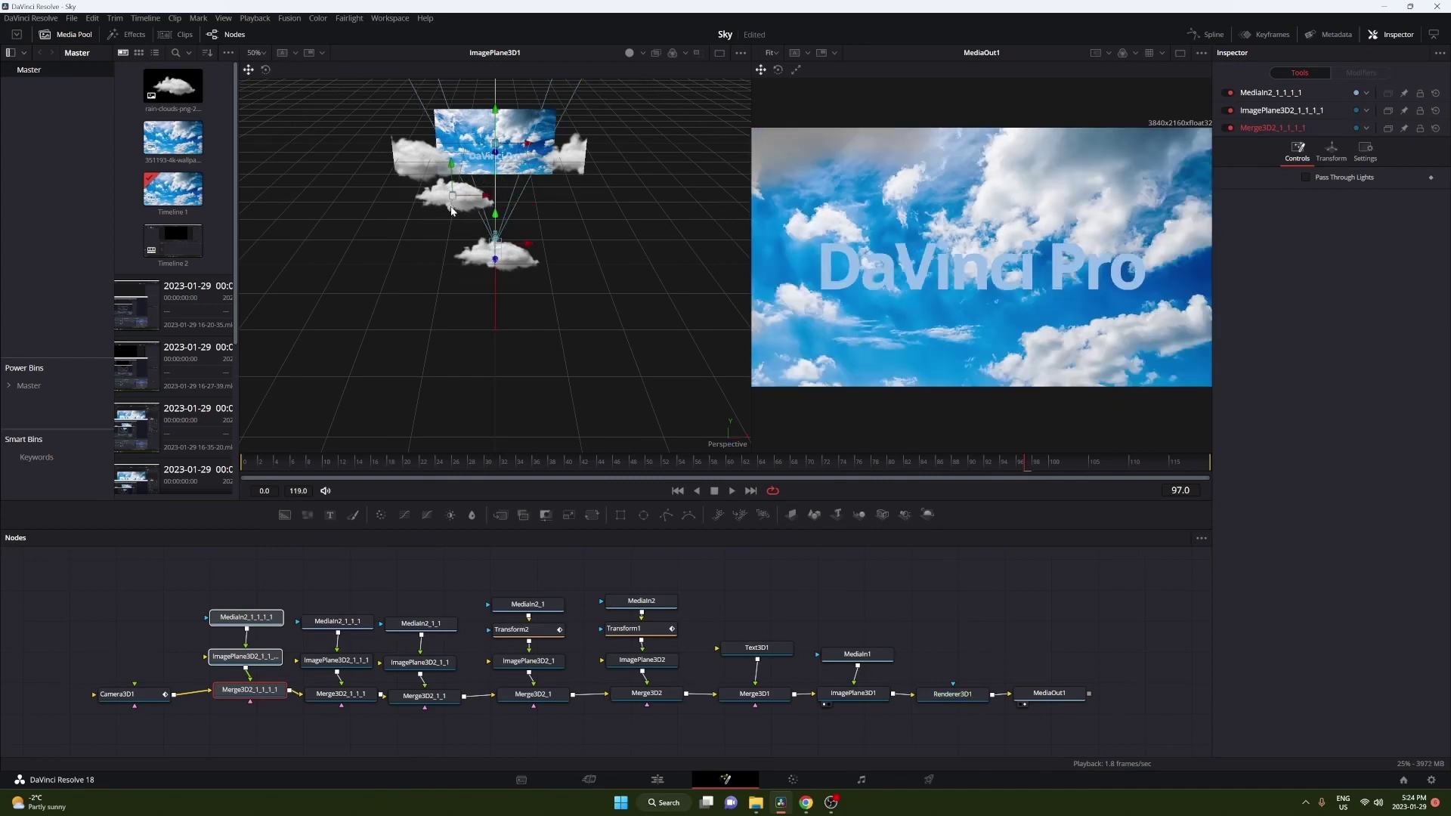
{"action": "left_click_drag", "start_coordinate": [452, 211], "coordinate": [482, 162]}
{"action": "key", "text": "ctrl+z"}
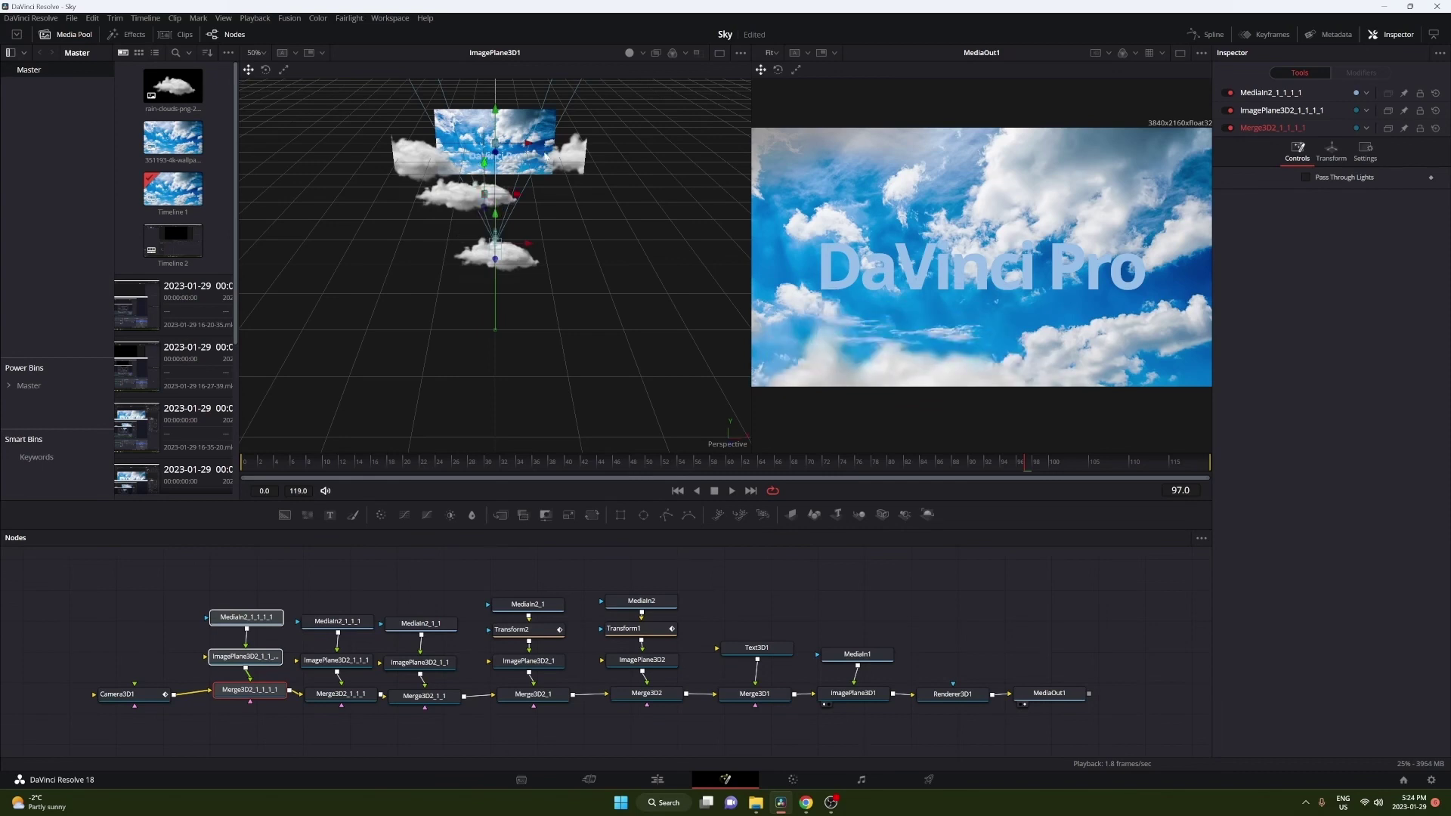
{"action": "left_click_drag", "start_coordinate": [526, 196], "coordinate": [525, 197]}
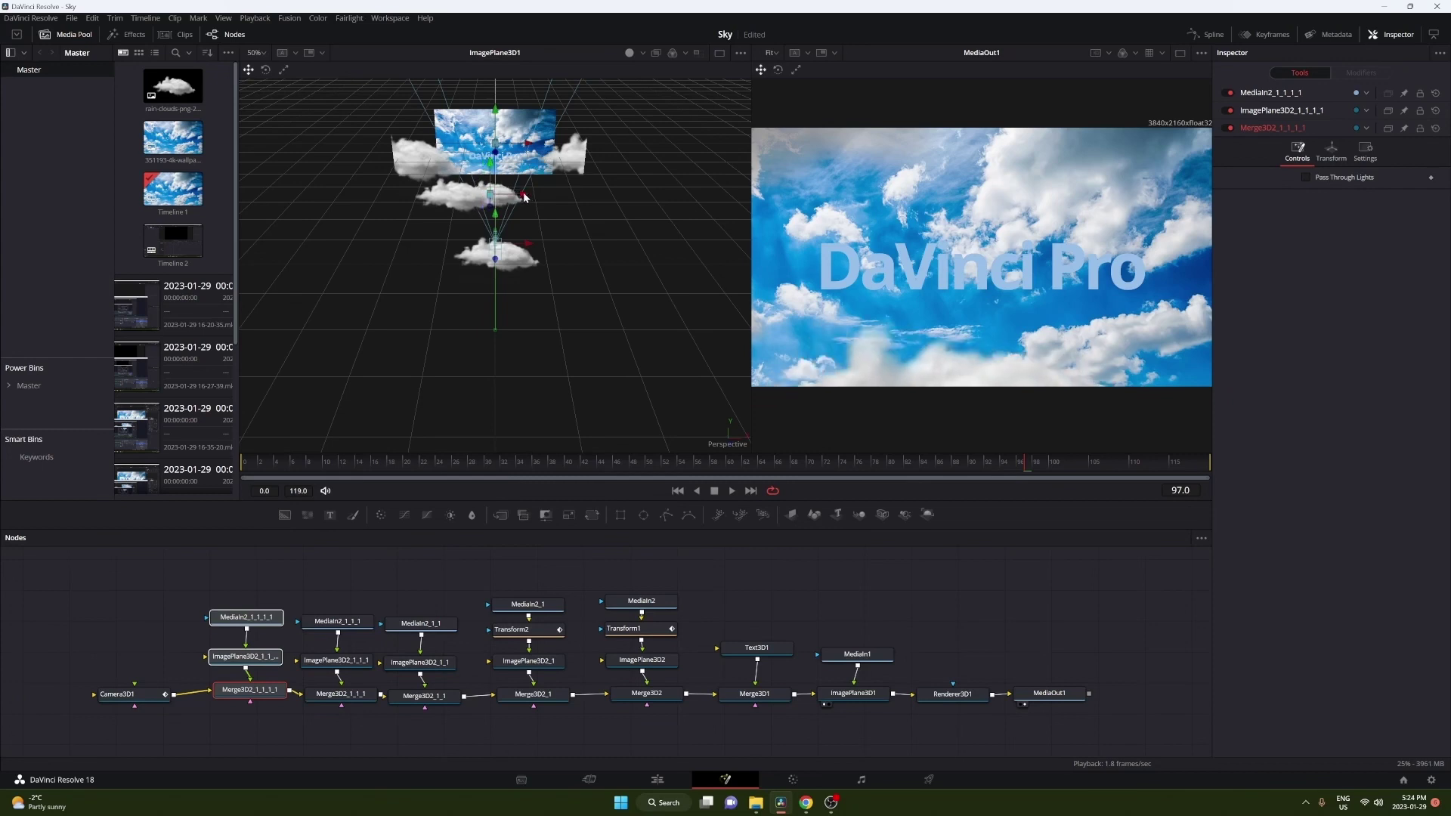